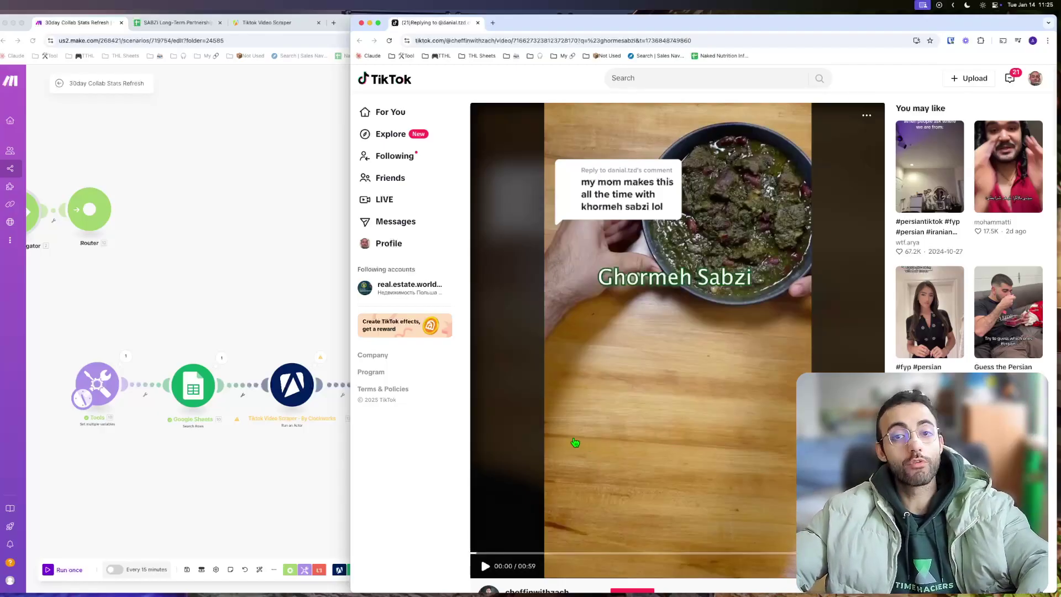
{"action": "key", "text": "ctrl+a"}
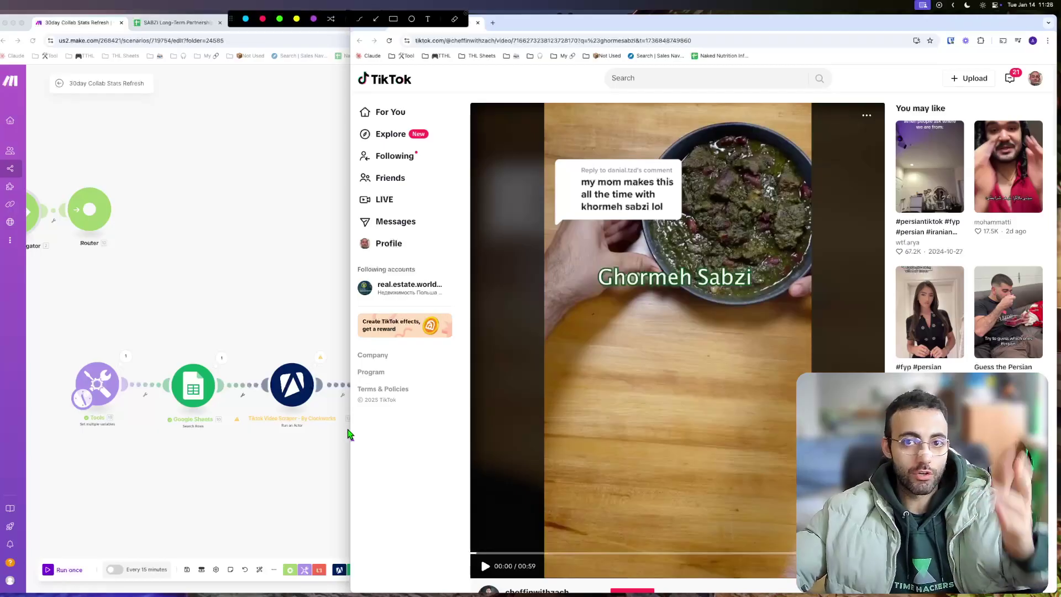
{"action": "mouse_move", "coordinate": [281, 485]}
{"action": "left_mouse_down"}
{"action": "mouse_move", "coordinate": [862, 424]}
{"action": "mouse_move", "coordinate": [862, 443]}
{"action": "left_mouse_up"}
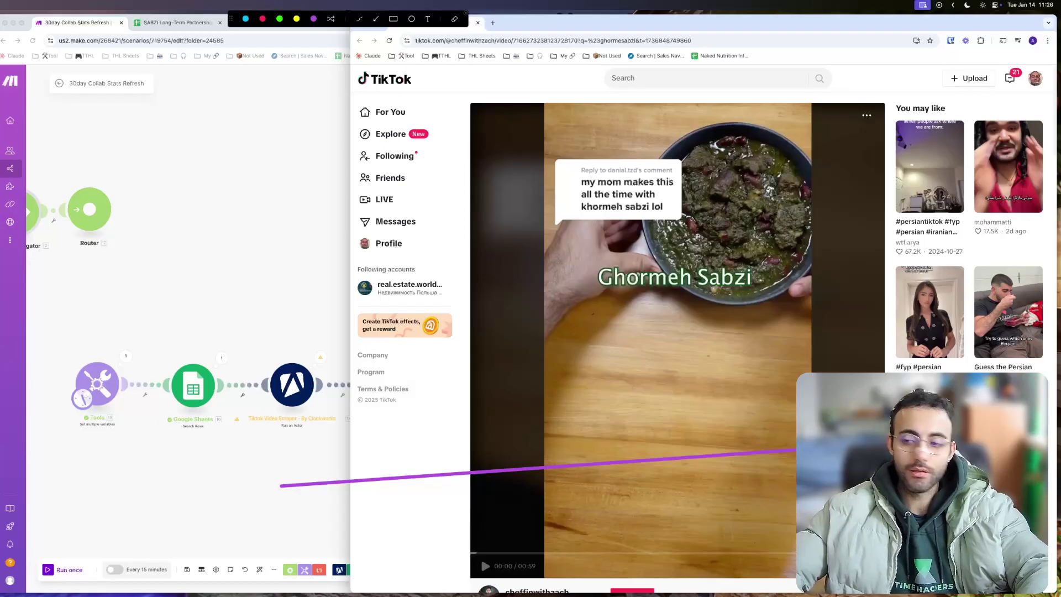
{"action": "left_click_drag", "start_coordinate": [918, 441], "coordinate": [917, 474]}
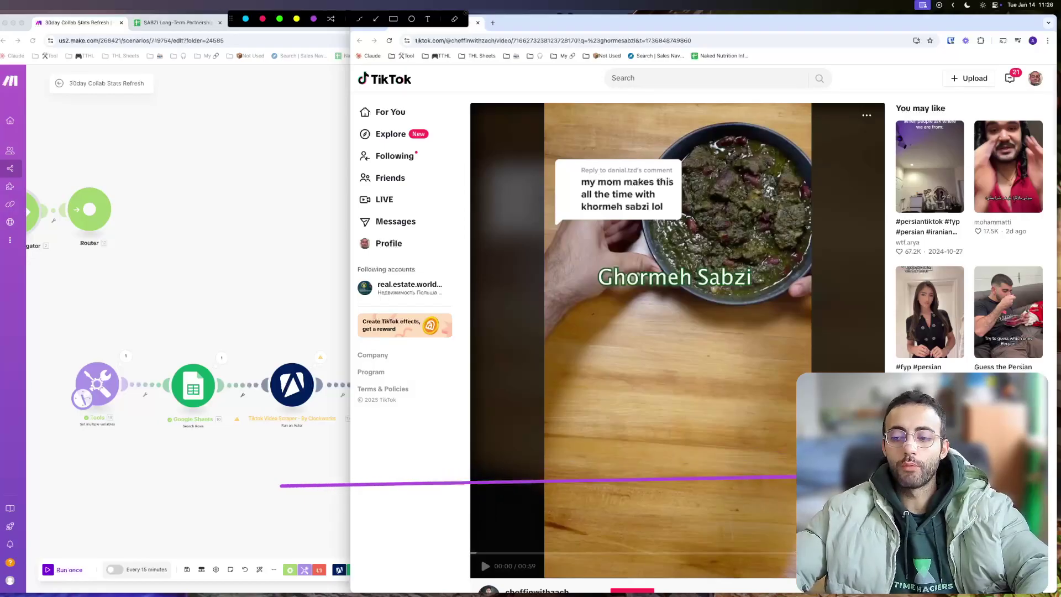
{"action": "key", "text": "Escape"}
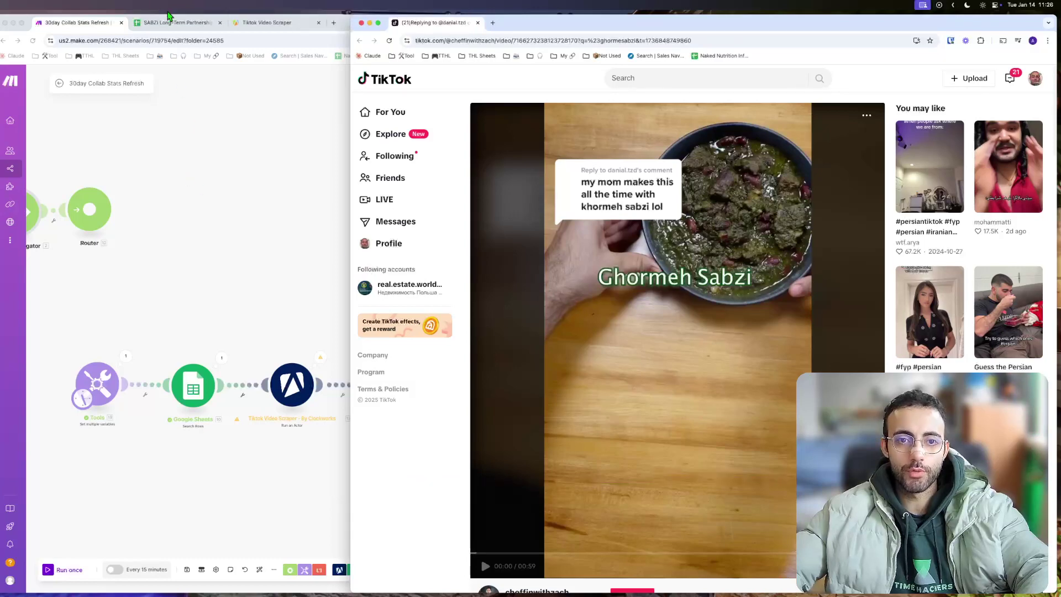
Check the likes, comments and views cells of the first video row on the TiktokStats sheet of the SABZI tracking spreadsheet.
{"action": "left_click", "coordinate": [165, 22]}
{"action": "left_click", "coordinate": [374, 308]}
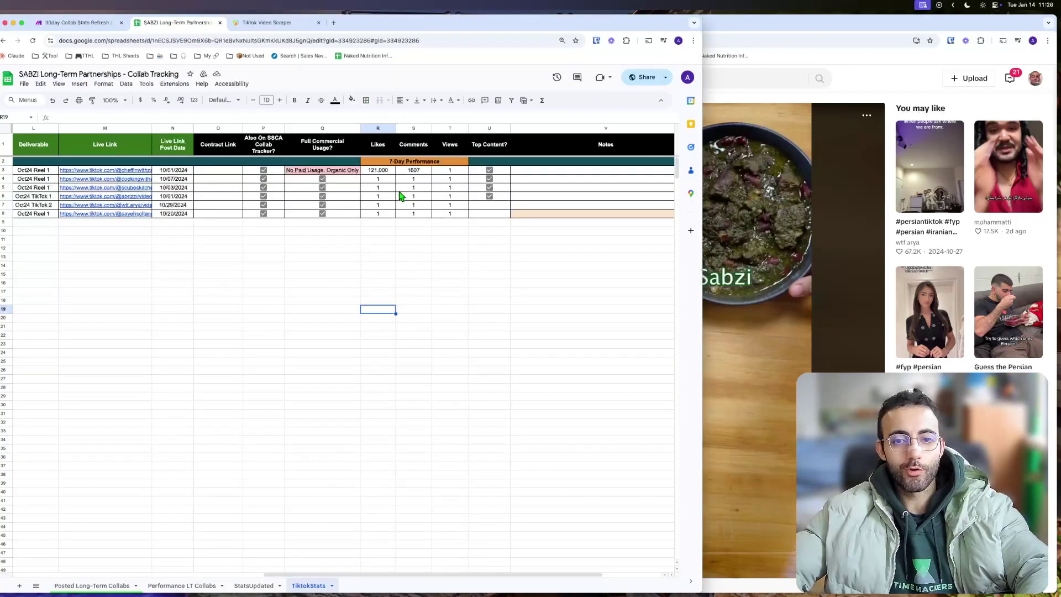
{"action": "left_click", "coordinate": [381, 171]}
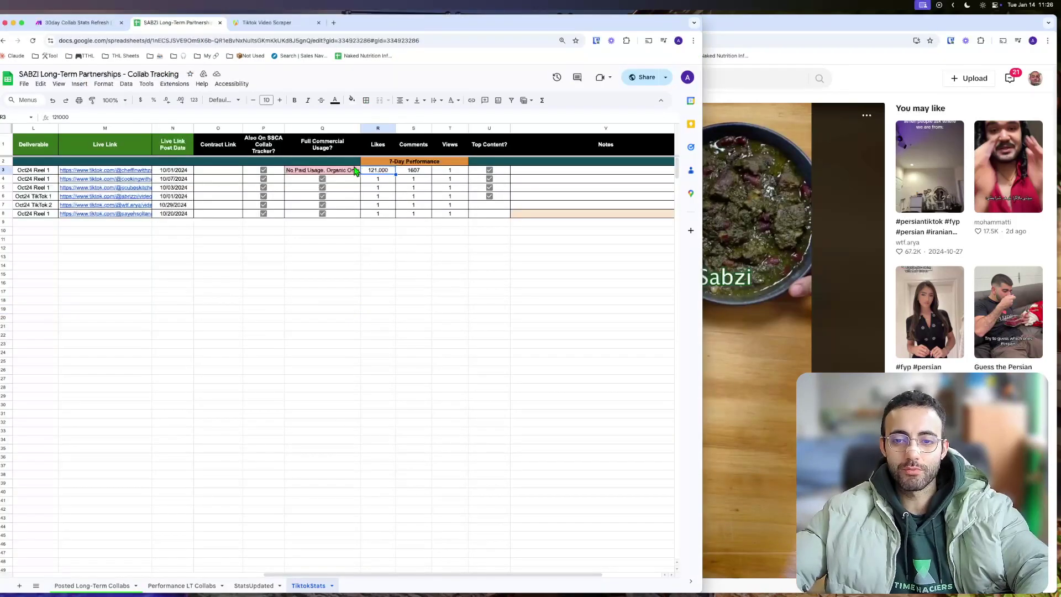
{"action": "left_click", "coordinate": [425, 173]}
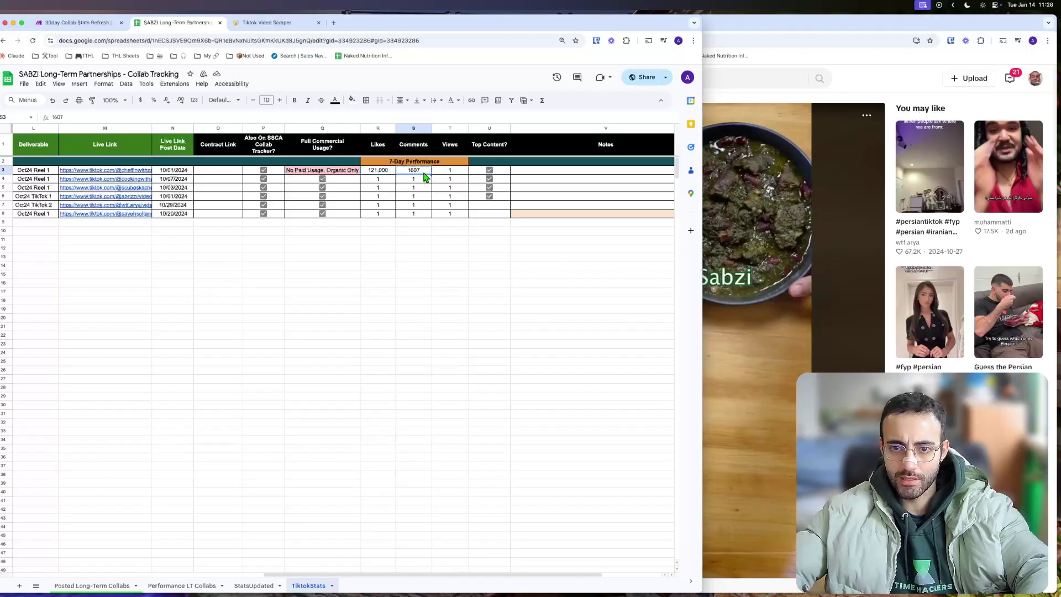
{"action": "left_click", "coordinate": [458, 172]}
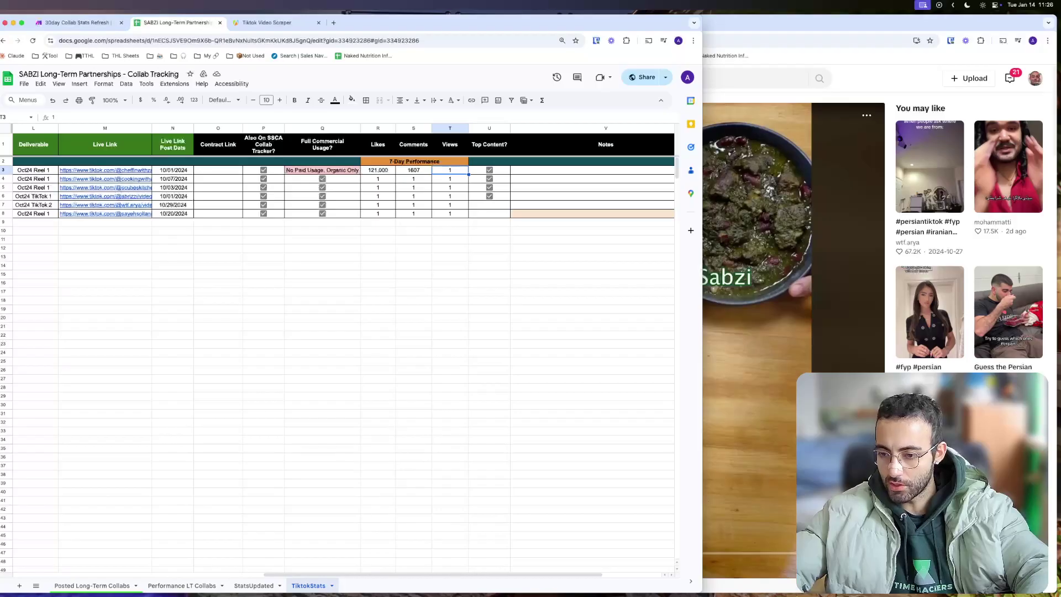
Play the first seconds of the Ghormeh Sabzi TikTok video and pause it.
{"action": "left_click", "coordinate": [829, 481]}
{"action": "left_click", "coordinate": [608, 297]}
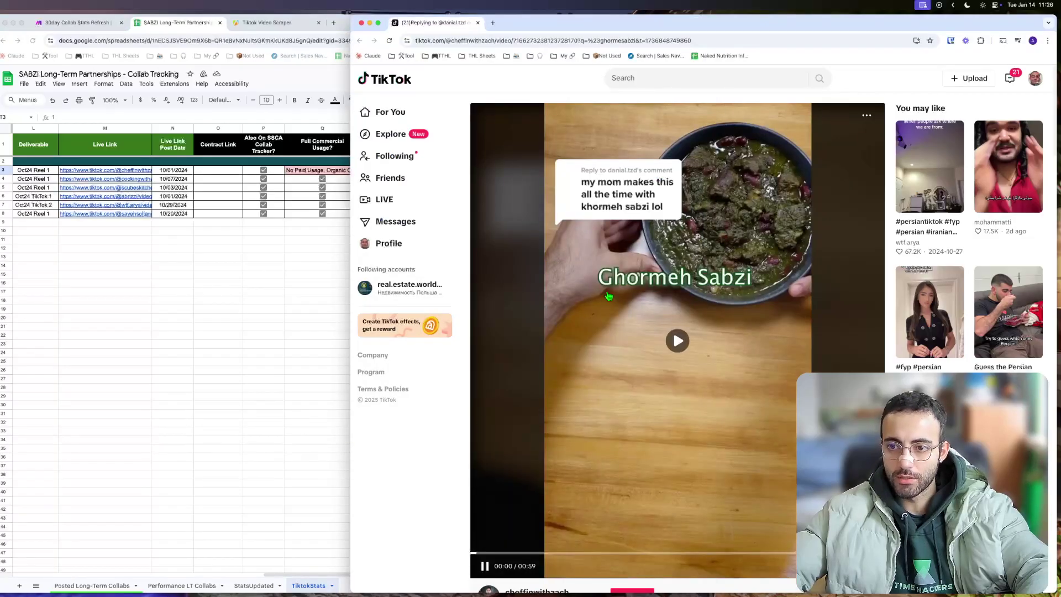
{"action": "left_click", "coordinate": [638, 351]}
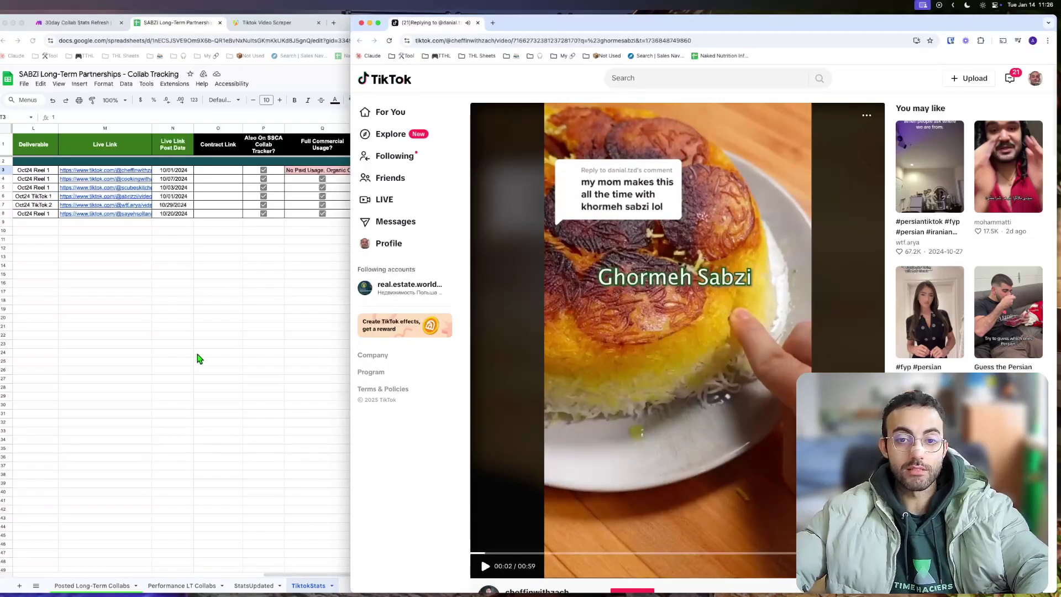
{"action": "left_click", "coordinate": [699, 374]}
{"action": "left_click", "coordinate": [696, 385]}
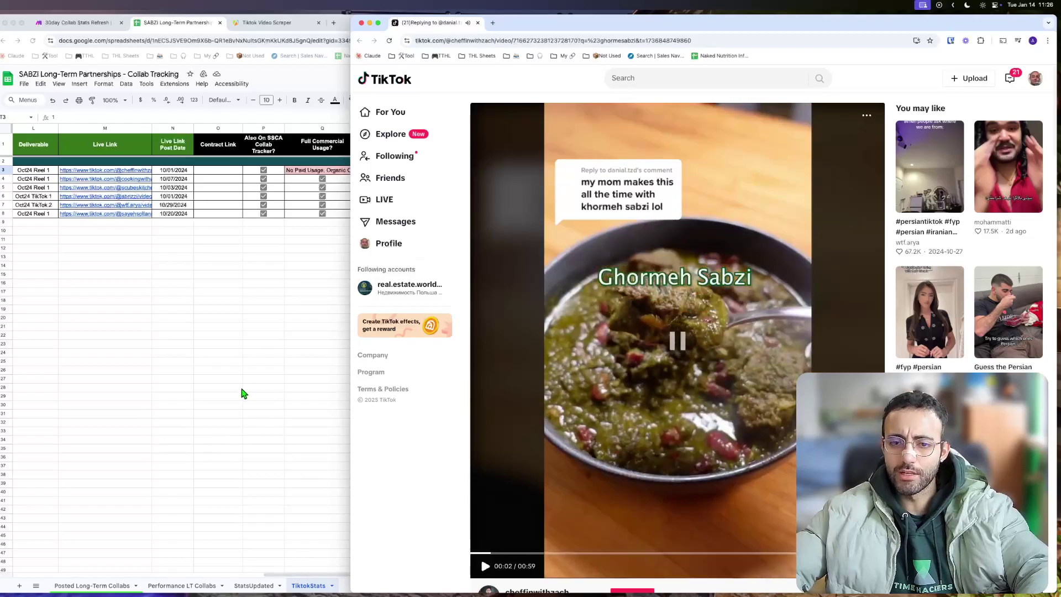
Switch to the 30day Collab Stats Refresh scenario in Make and run it once.
{"action": "left_click", "coordinate": [243, 392]}
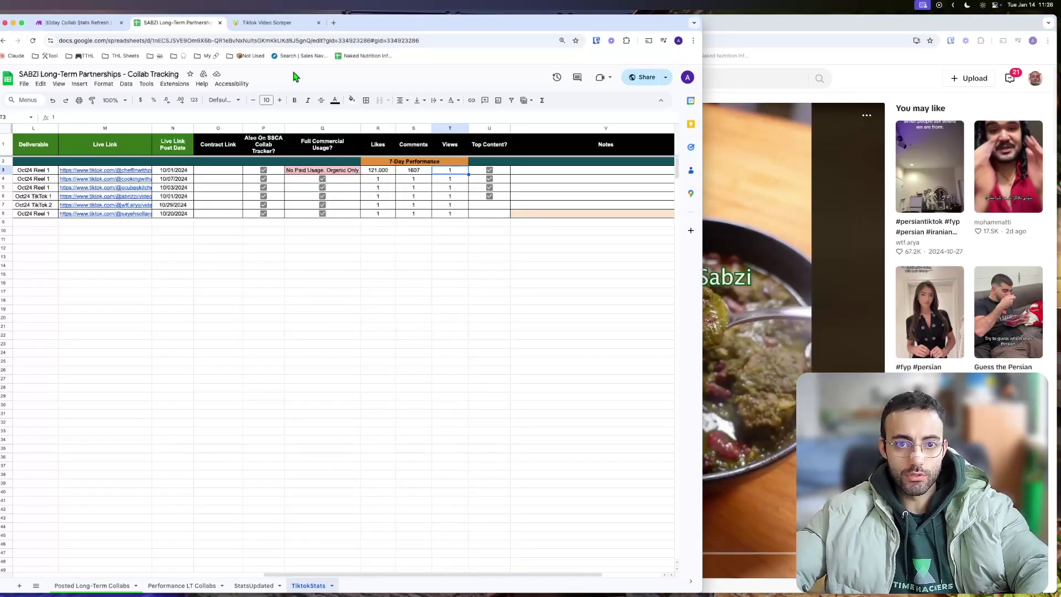
{"action": "left_click", "coordinate": [65, 24]}
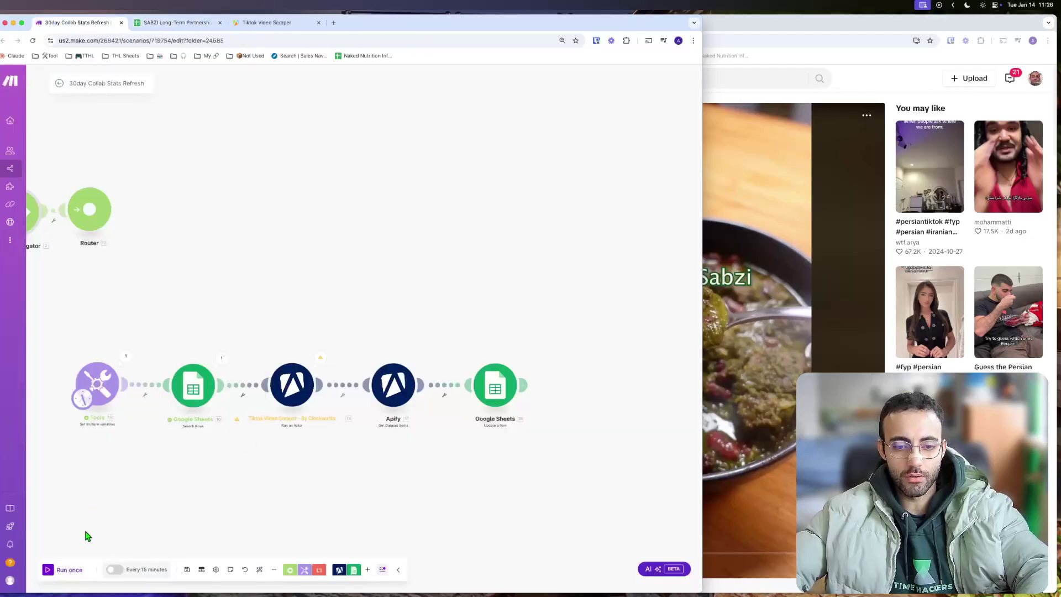
{"action": "left_click", "coordinate": [70, 569]}
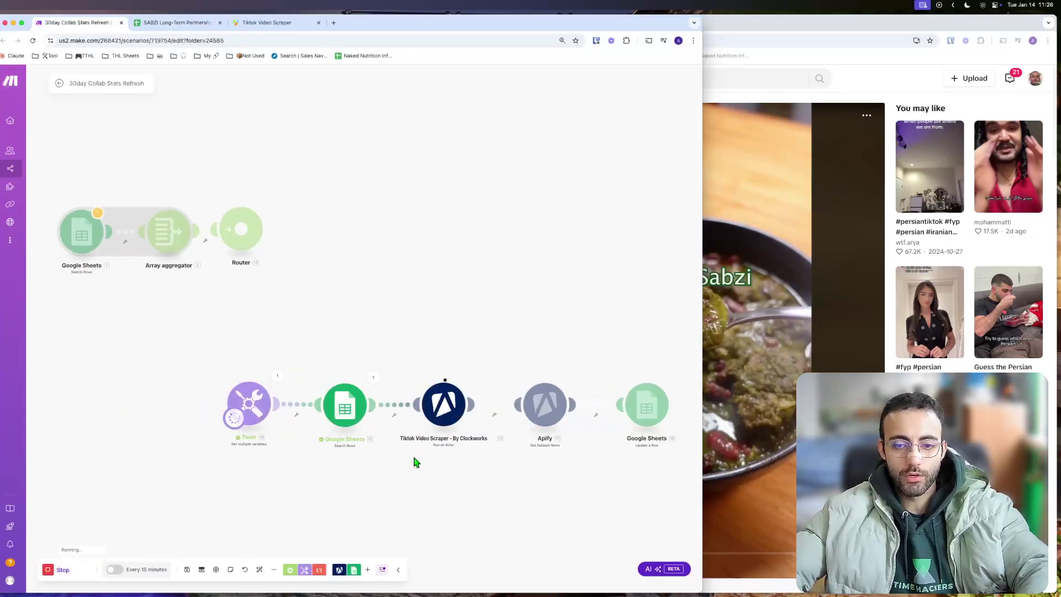
Check the first row's live link in the tracking sheet, and examine the bundles output by the scenario's Google Sheets Search Rows module.
{"action": "left_click", "coordinate": [177, 22]}
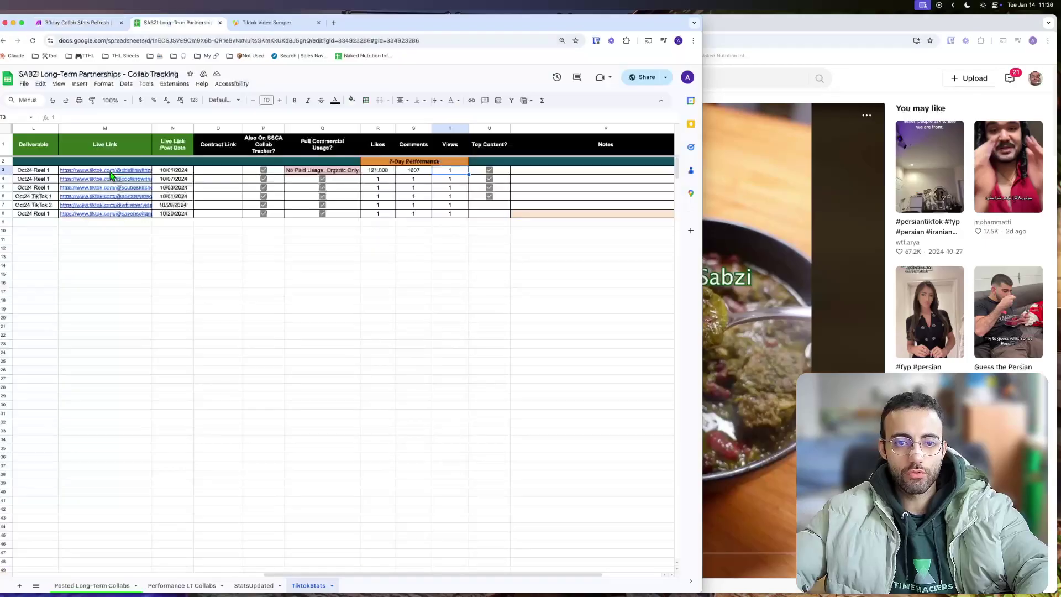
{"action": "left_click", "coordinate": [123, 171]}
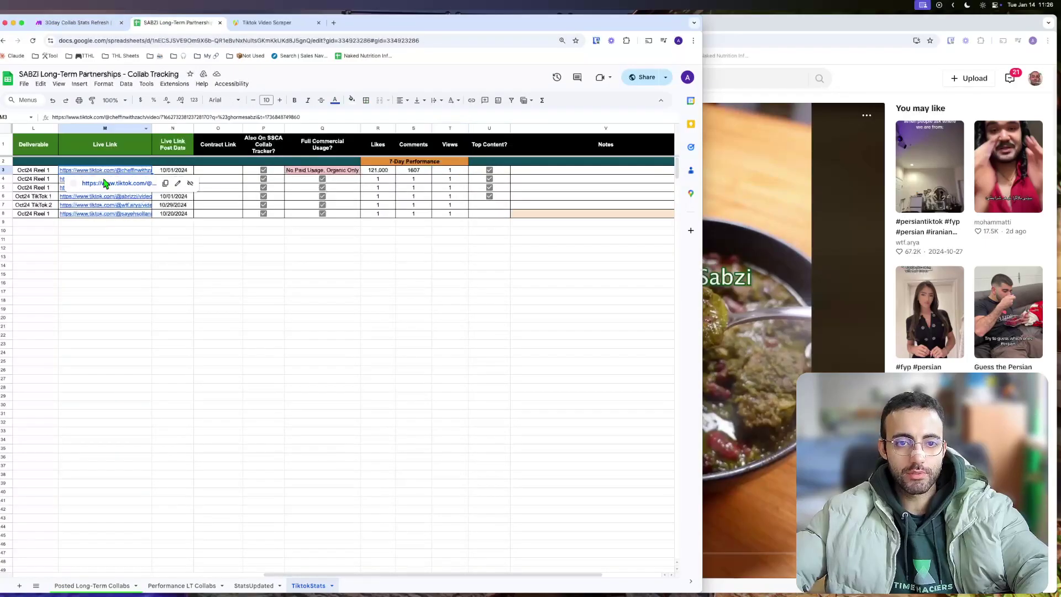
{"action": "left_click", "coordinate": [78, 22]}
{"action": "left_click", "coordinate": [268, 372]}
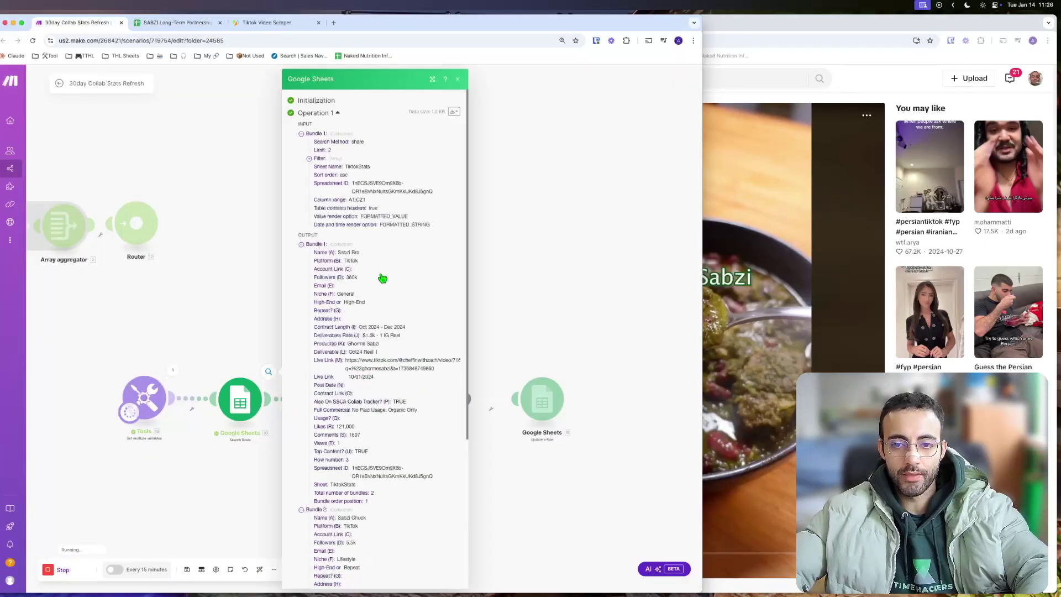
{"action": "scroll", "coordinate": [391, 312], "scroll_direction": "down", "scroll_amount": 4}
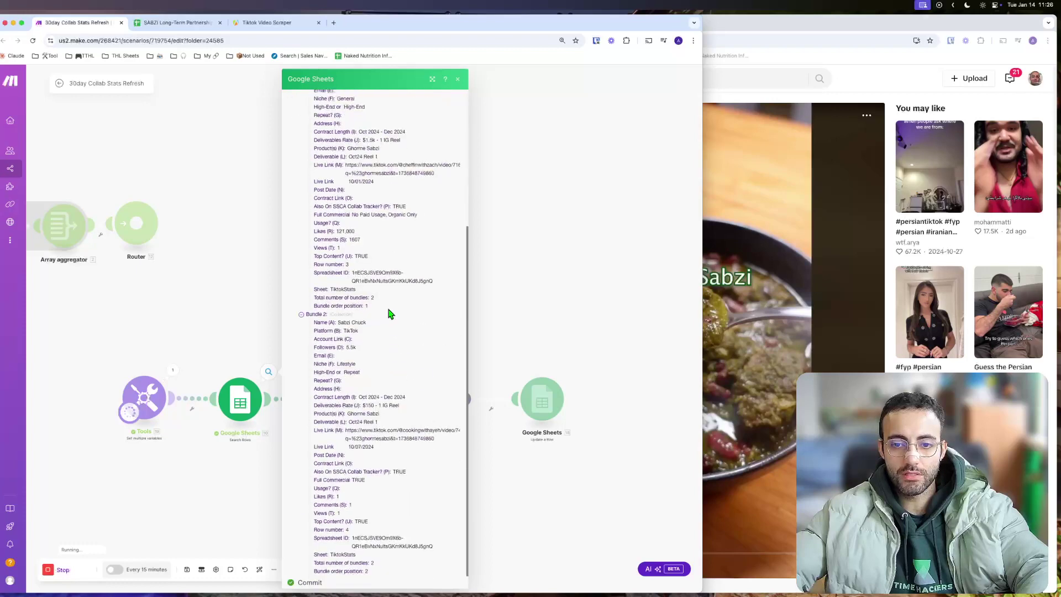
{"action": "left_click", "coordinate": [593, 280]}
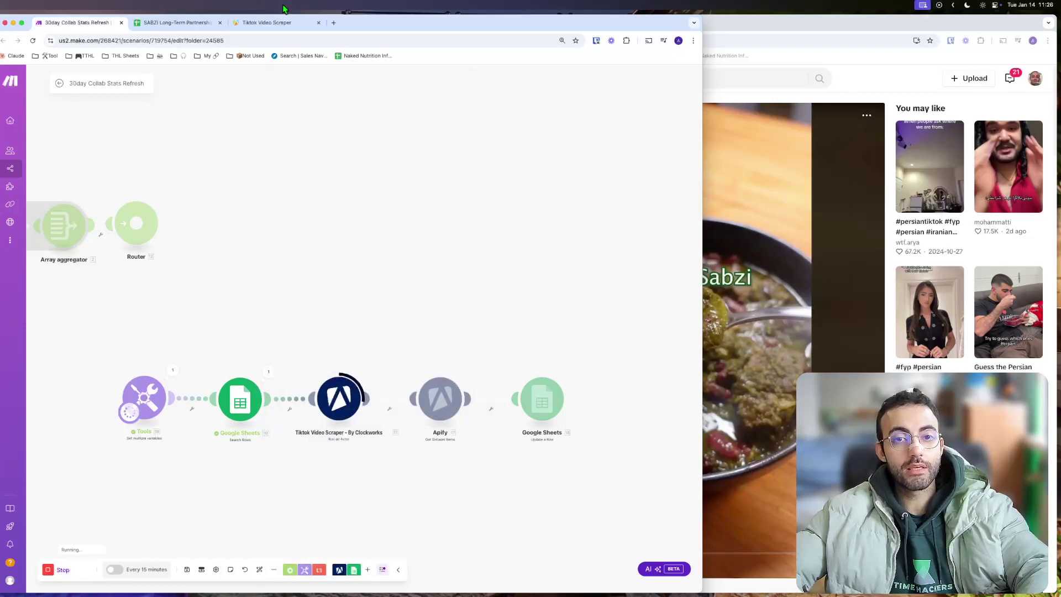
Search the Apify Store for "tiktok video" and open the Tiktok Video Scraper actor by Clockworks.
{"action": "left_click", "coordinate": [270, 23]}
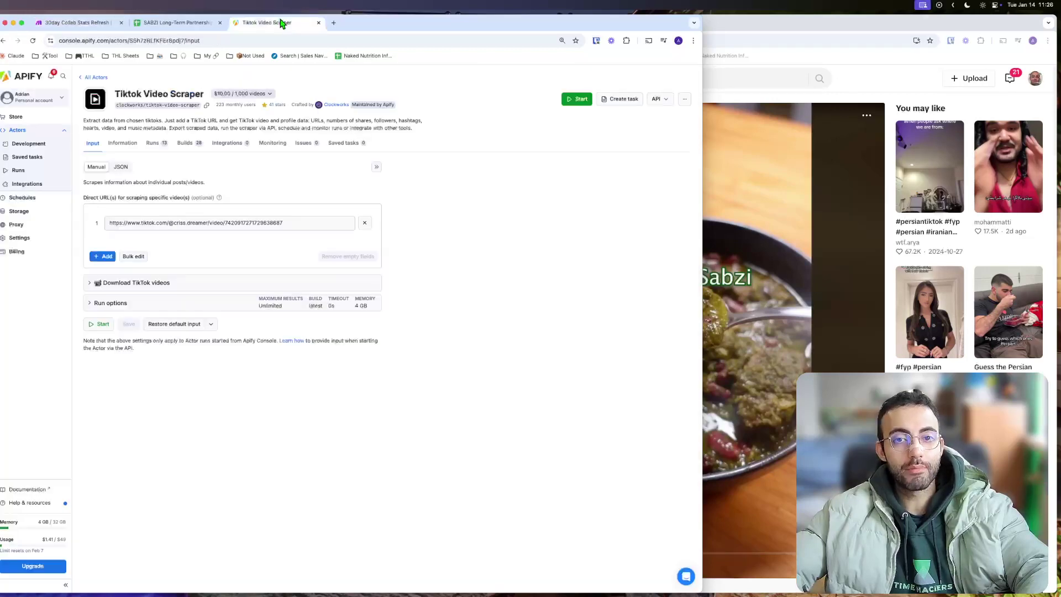
{"action": "left_click", "coordinate": [99, 79]}
{"action": "left_click", "coordinate": [166, 161]}
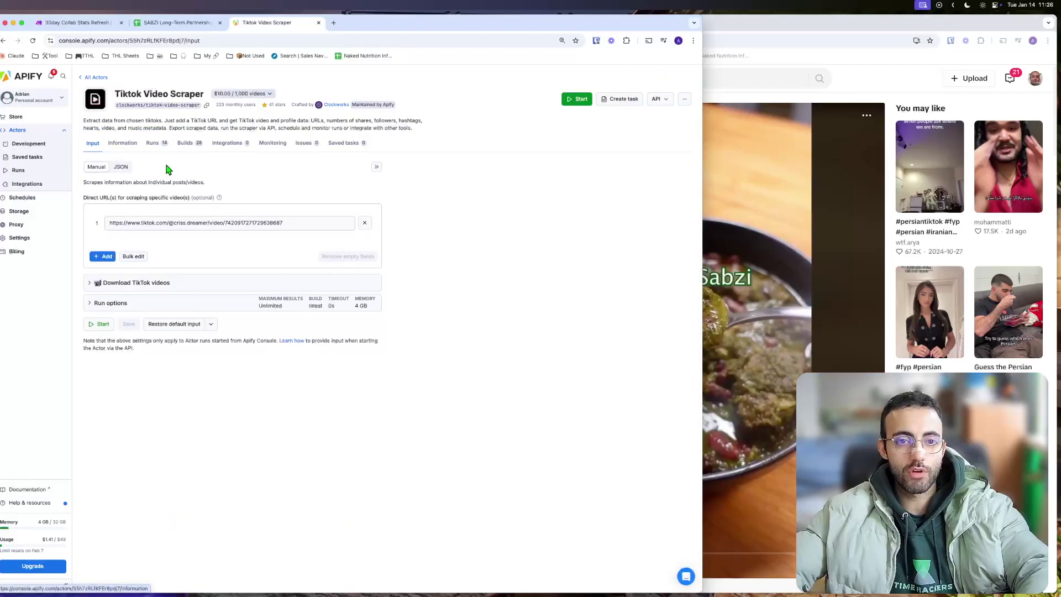
{"action": "left_click", "coordinate": [16, 116]}
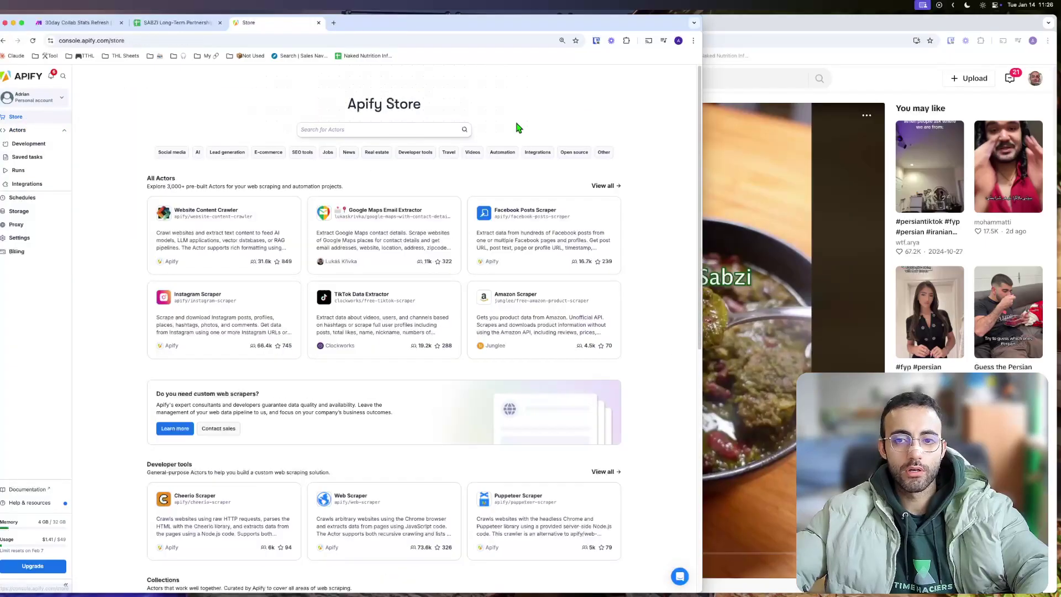
{"action": "left_click", "coordinate": [397, 126]}
{"action": "type", "text": "tiktok video"}
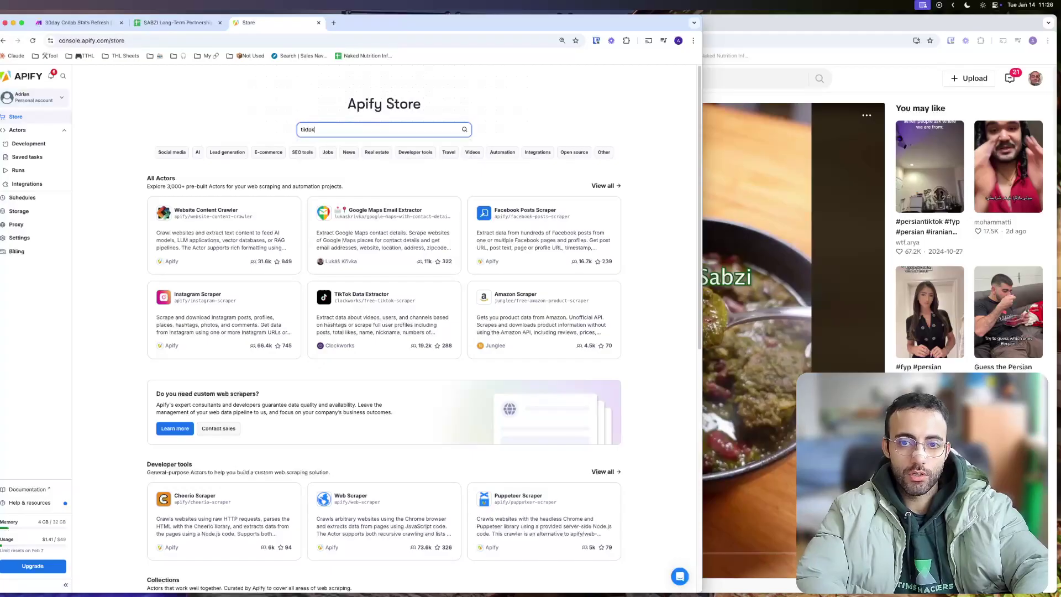
{"action": "key", "text": "Return"}
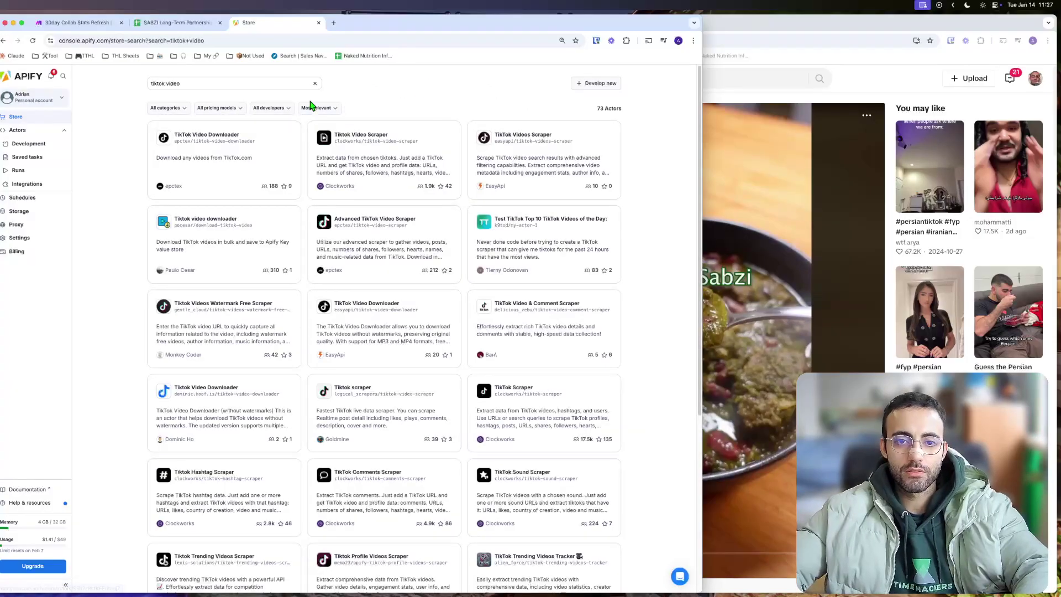
{"action": "left_click", "coordinate": [407, 144]}
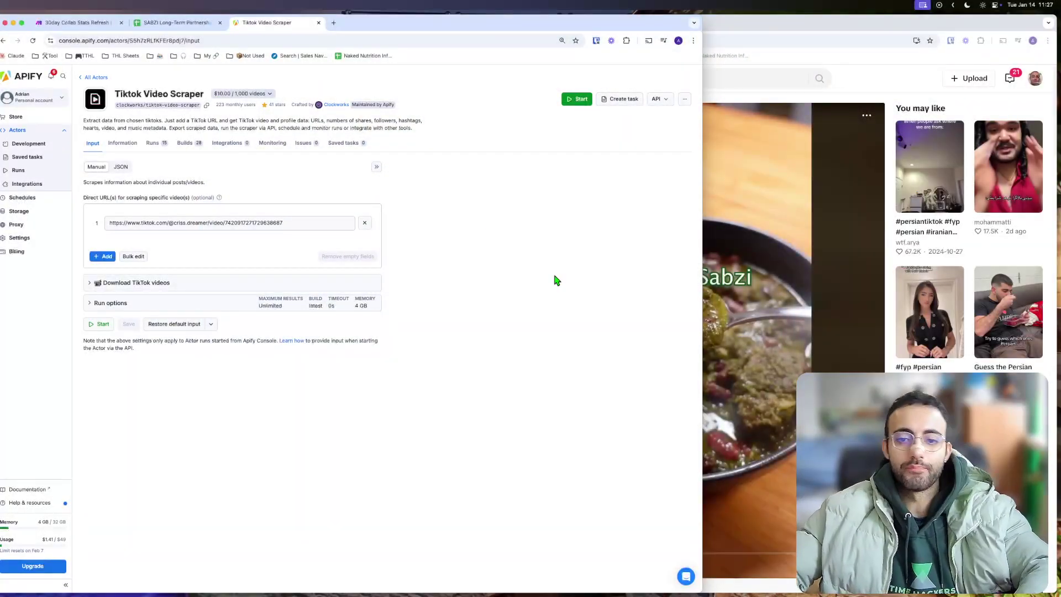
Check the tracking sheet's performance columns, and examine the input, output and stats of the TikTok Video Scraper module's first operation in Make.
{"action": "left_click", "coordinate": [182, 23]}
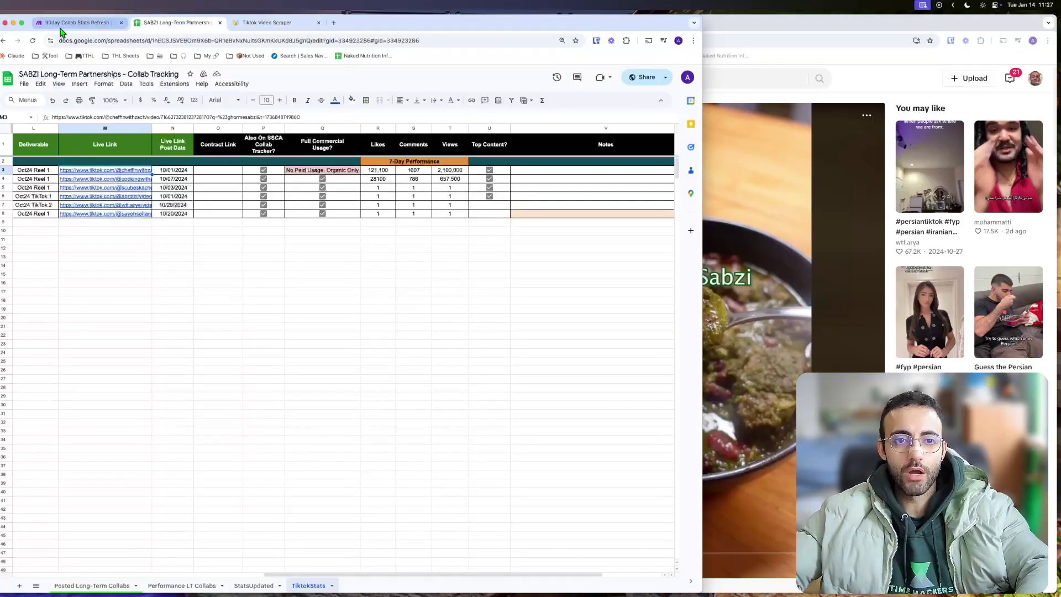
{"action": "left_click", "coordinate": [72, 23]}
{"action": "left_click", "coordinate": [367, 371]}
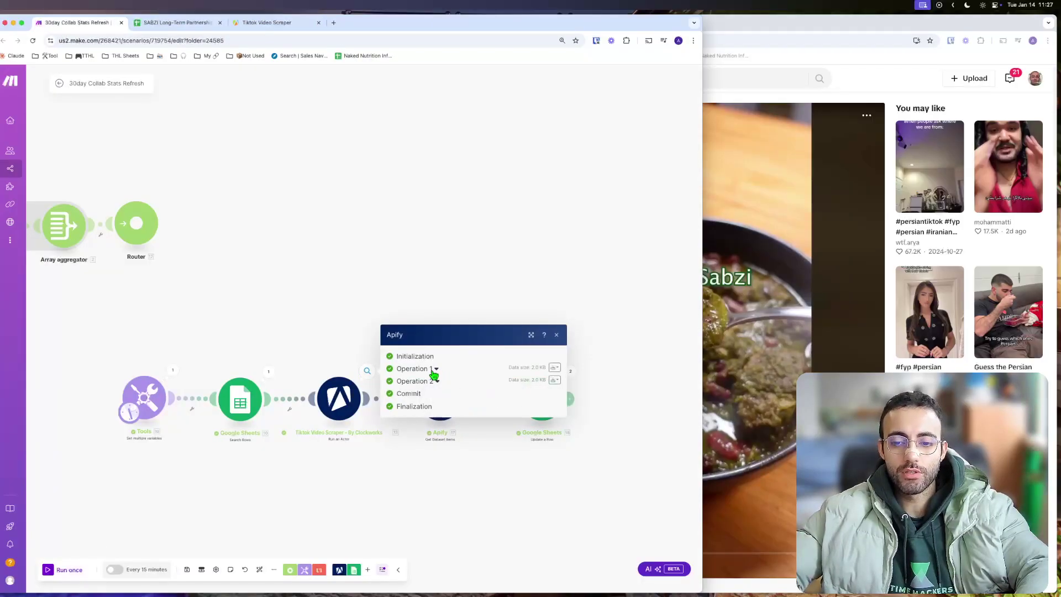
{"action": "left_click", "coordinate": [435, 371]}
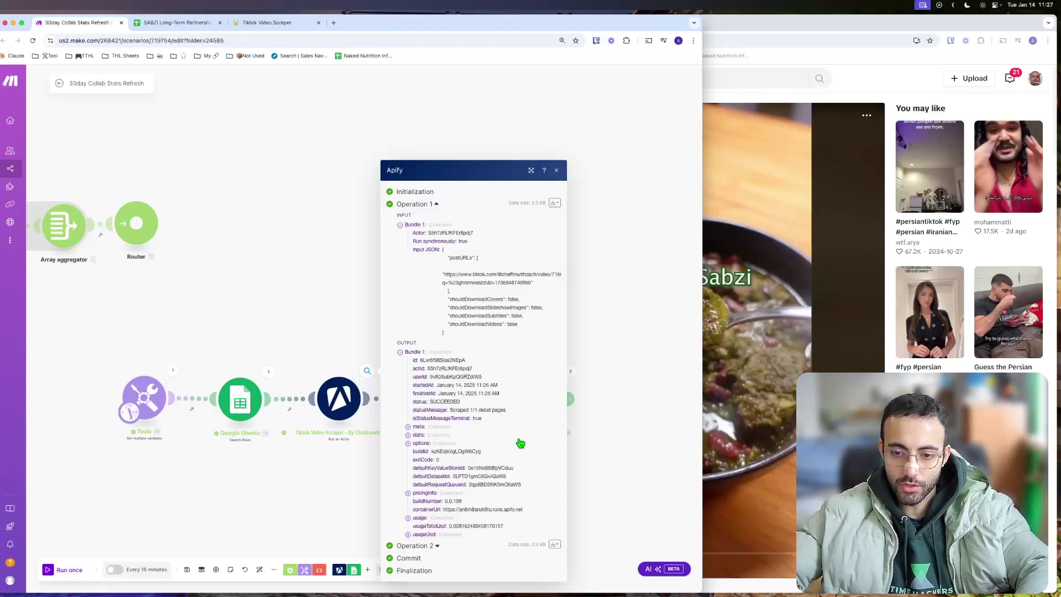
{"action": "left_click", "coordinate": [418, 436]}
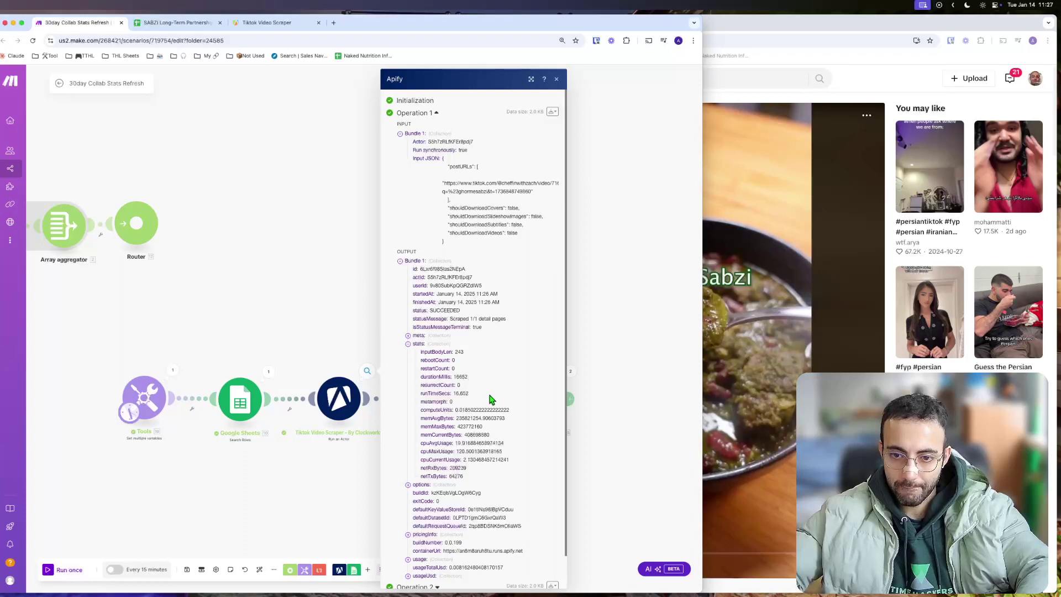
{"action": "scroll", "coordinate": [486, 501], "scroll_direction": "down", "scroll_amount": 2}
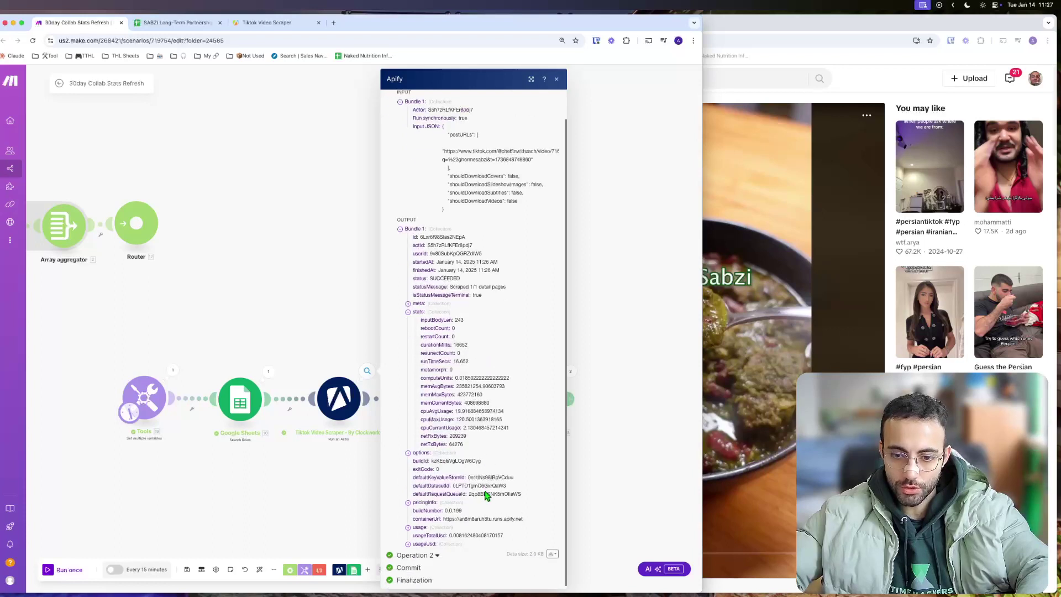
{"action": "left_click", "coordinate": [336, 310]}
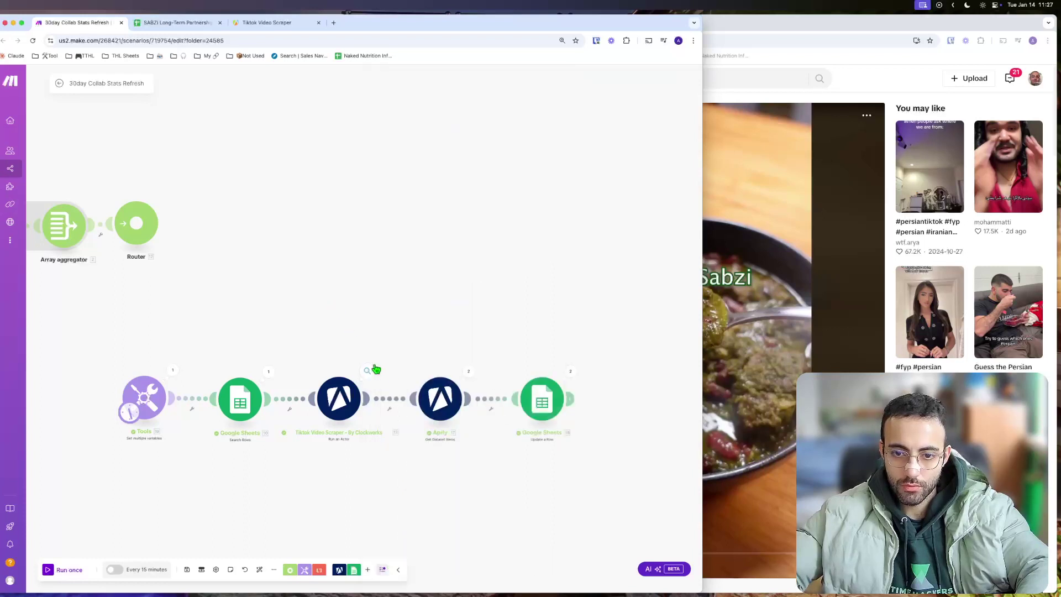
Open the output of the first operation of the Apify Get Dataset Items module.
{"action": "left_click", "coordinate": [468, 372]}
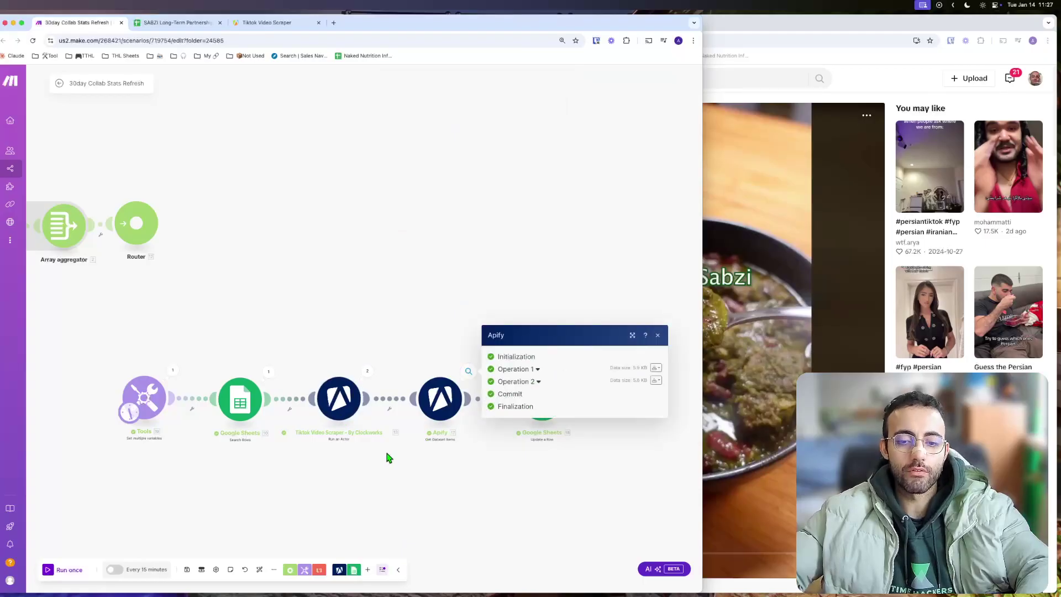
{"action": "left_click_drag", "start_coordinate": [389, 458], "coordinate": [289, 443]}
{"action": "left_click_drag", "start_coordinate": [374, 484], "coordinate": [266, 468]}
{"action": "left_click", "coordinate": [331, 335]}
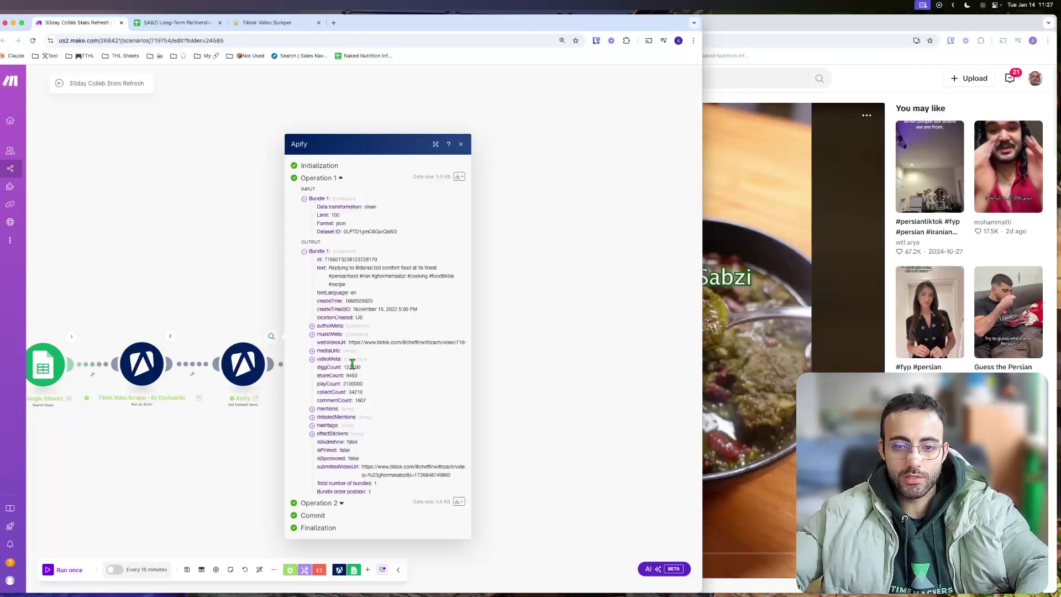
Point out the diggCount and commentCount values in the dataset output and compare them with the tracking sheet.
{"action": "double_click", "coordinate": [352, 367]}
{"action": "key", "text": "ctrl+alt+a"}
{"action": "mouse_move", "coordinate": [513, 424]}
{"action": "left_mouse_down"}
{"action": "mouse_move", "coordinate": [361, 388]}
{"action": "mouse_move", "coordinate": [361, 364]}
{"action": "mouse_move", "coordinate": [373, 391]}
{"action": "mouse_move", "coordinate": [363, 388]}
{"action": "mouse_move", "coordinate": [381, 396]}
{"action": "mouse_move", "coordinate": [370, 405]}
{"action": "mouse_move", "coordinate": [364, 384]}
{"action": "mouse_move", "coordinate": [379, 380]}
{"action": "mouse_move", "coordinate": [355, 385]}
{"action": "left_mouse_up"}
{"action": "key", "text": "Escape"}
{"action": "double_click", "coordinate": [356, 367]}
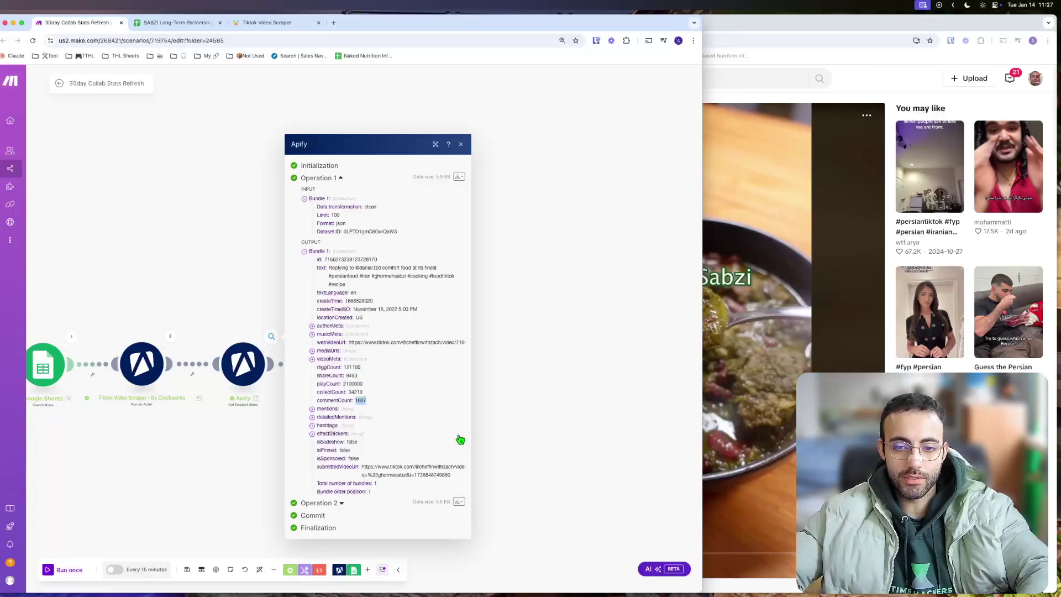
{"action": "left_click", "coordinate": [188, 23]}
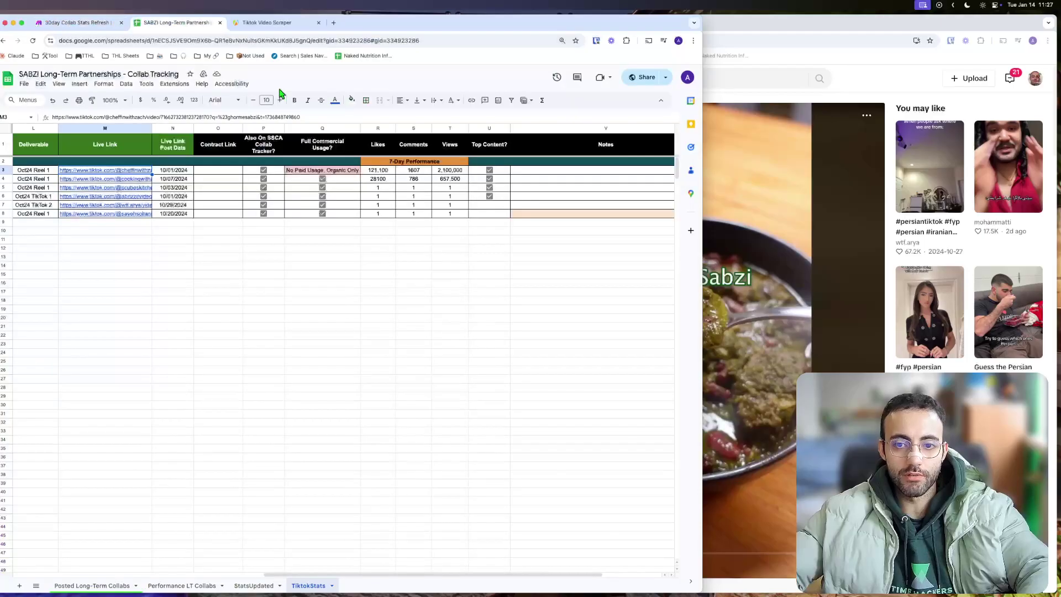
Check the Views and Comments cells of the first TikTok row in the tracking sheet.
{"action": "left_click", "coordinate": [450, 171]}
{"action": "left_click", "coordinate": [414, 170]}
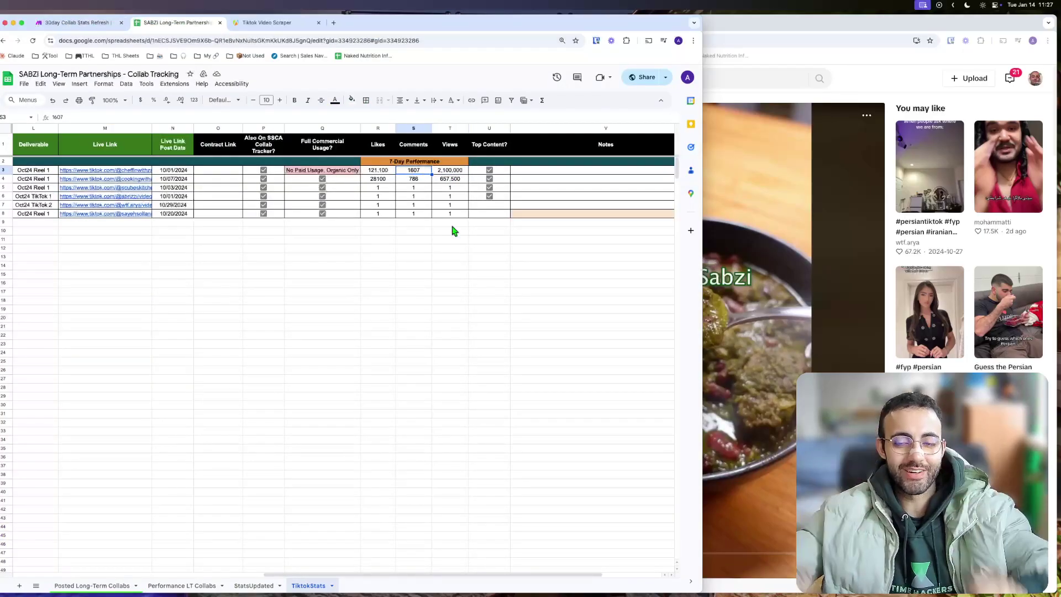
{"action": "left_click", "coordinate": [539, 285]}
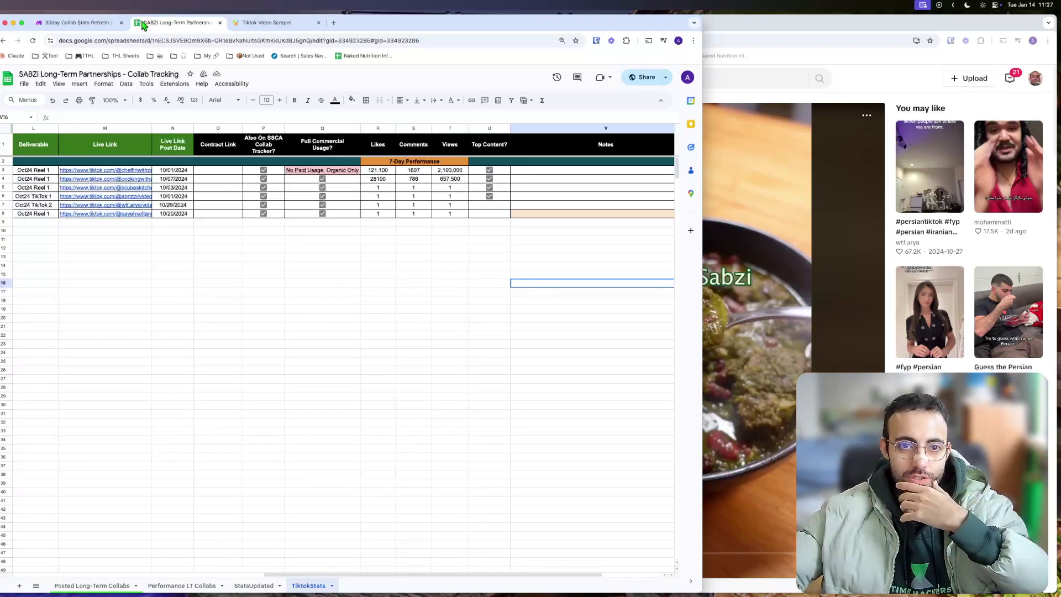
Return to the Make scenario and open the settings of the Google Sheets Search Rows module.
{"action": "left_click", "coordinate": [94, 23]}
{"action": "left_click", "coordinate": [191, 307]}
{"action": "left_click_drag", "start_coordinate": [171, 304], "coordinate": [370, 292]}
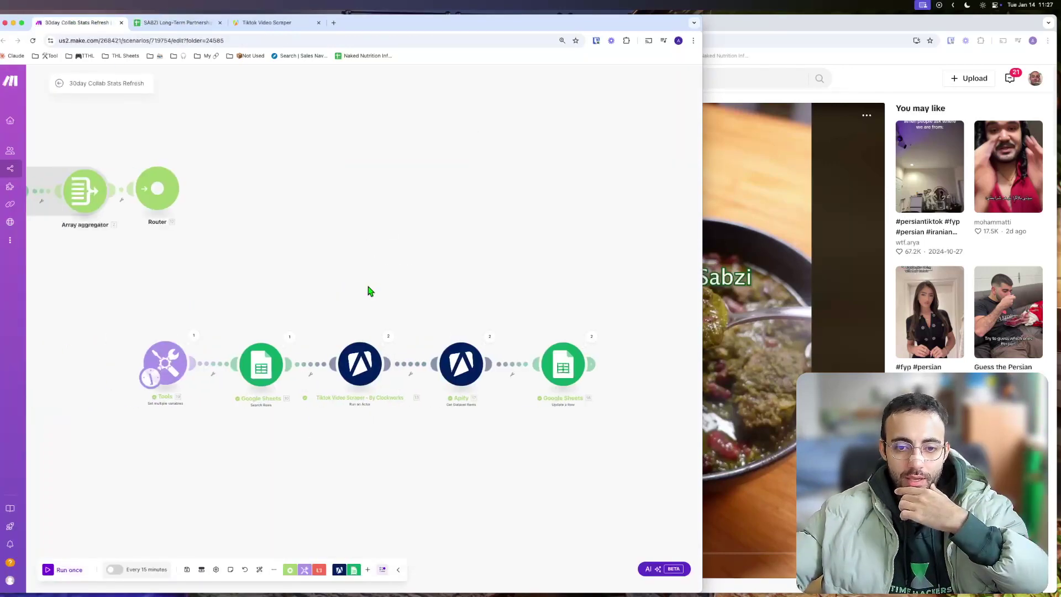
{"action": "left_click_drag", "start_coordinate": [296, 425], "coordinate": [218, 399]}
{"action": "left_click", "coordinate": [182, 338]}
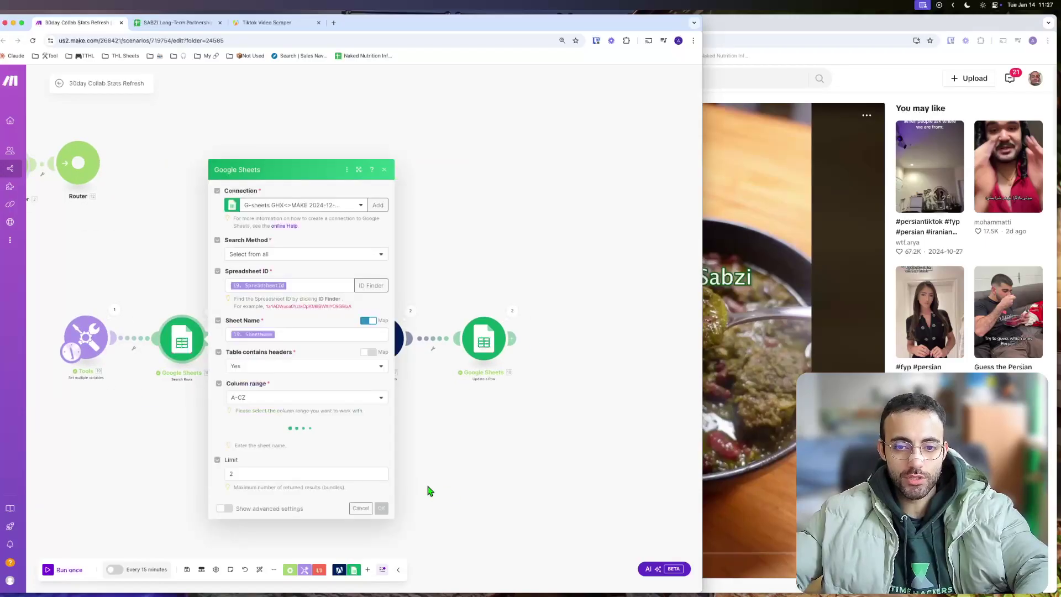
Point out the Spreadsheet ID, the filter section and the filter text in the Search Rows settings with on-screen arrows.
{"action": "key", "text": "super+shift+a"}
{"action": "left_click_drag", "start_coordinate": [573, 471], "coordinate": [265, 204]}
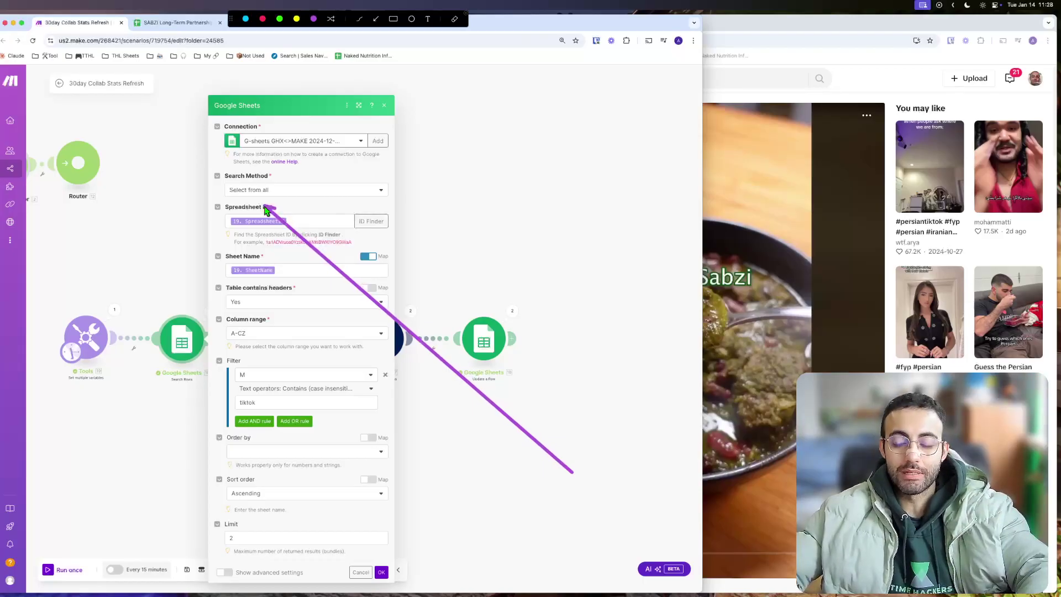
{"action": "mouse_move", "coordinate": [265, 209]}
{"action": "left_mouse_down"}
{"action": "mouse_move", "coordinate": [274, 359]}
{"action": "mouse_move", "coordinate": [486, 355]}
{"action": "mouse_move", "coordinate": [319, 380]}
{"action": "mouse_move", "coordinate": [483, 353]}
{"action": "mouse_move", "coordinate": [385, 360]}
{"action": "left_mouse_up"}
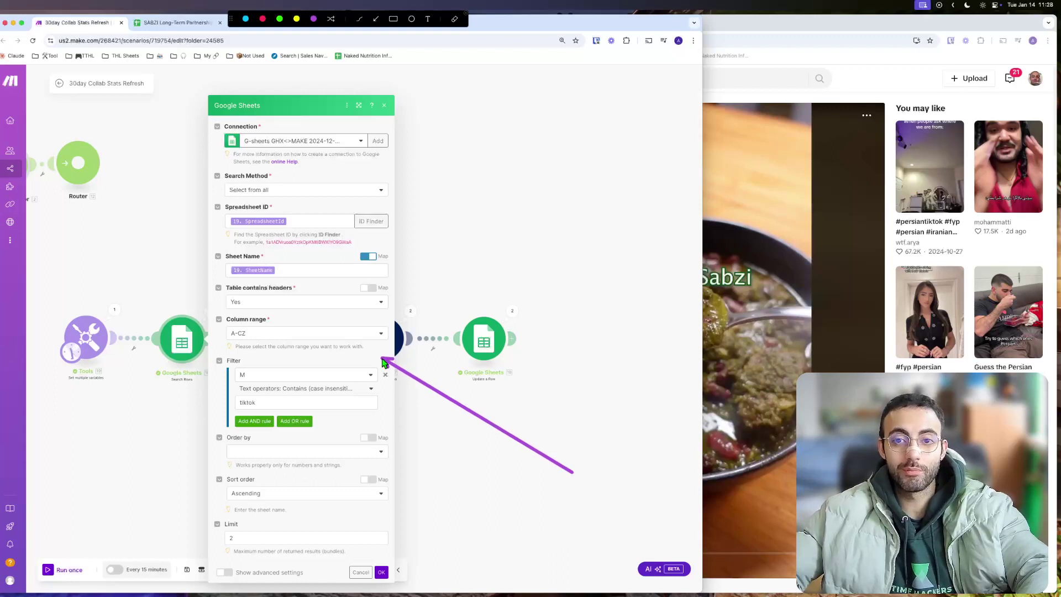
{"action": "mouse_move", "coordinate": [386, 360]}
{"action": "left_mouse_down"}
{"action": "mouse_move", "coordinate": [292, 349]}
{"action": "mouse_move", "coordinate": [288, 160]}
{"action": "mouse_move", "coordinate": [324, 209]}
{"action": "mouse_move", "coordinate": [238, 218]}
{"action": "mouse_move", "coordinate": [315, 206]}
{"action": "mouse_move", "coordinate": [291, 254]}
{"action": "mouse_move", "coordinate": [432, 399]}
{"action": "mouse_move", "coordinate": [315, 467]}
{"action": "mouse_move", "coordinate": [289, 447]}
{"action": "mouse_move", "coordinate": [265, 331]}
{"action": "mouse_move", "coordinate": [285, 375]}
{"action": "mouse_move", "coordinate": [249, 393]}
{"action": "mouse_move", "coordinate": [245, 379]}
{"action": "mouse_move", "coordinate": [276, 397]}
{"action": "mouse_move", "coordinate": [256, 410]}
{"action": "left_mouse_up"}
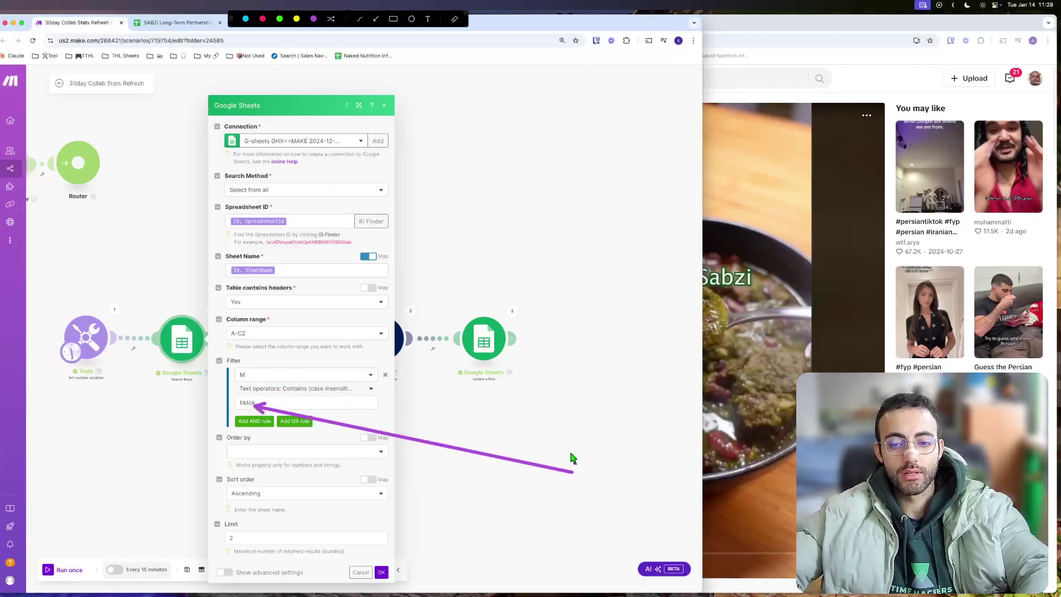
{"action": "key", "text": "Escape"}
Enter the placeholder text "ads" in cell M13 and "asd" in cell L13 of the TiktokStats sheet.
{"action": "left_click", "coordinate": [176, 22]}
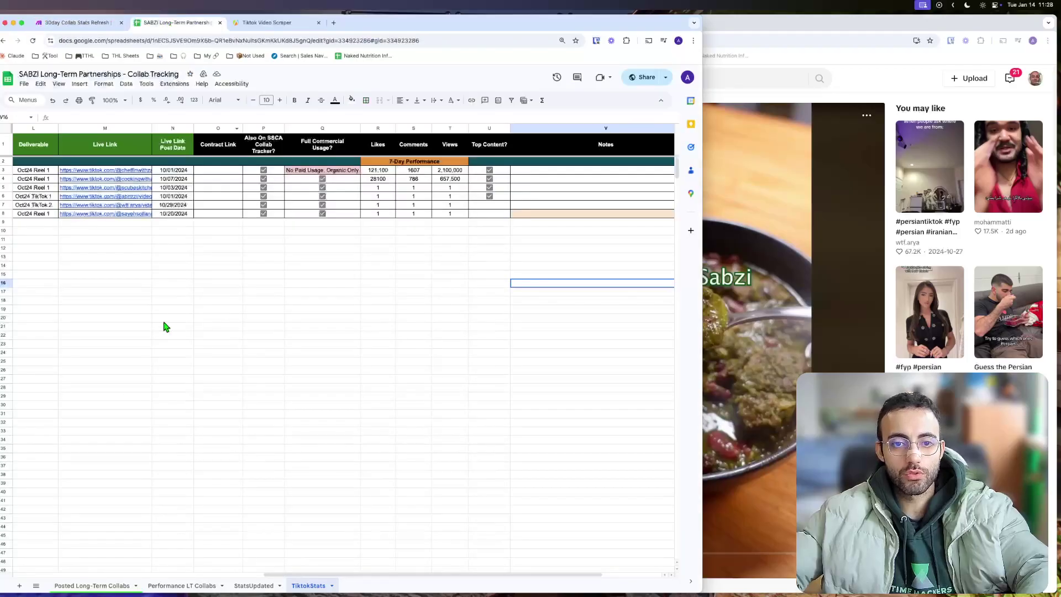
{"action": "left_click", "coordinate": [164, 325]}
{"action": "left_click", "coordinate": [90, 259]}
{"action": "type", "text": "ads"}
{"action": "left_click", "coordinate": [74, 299]}
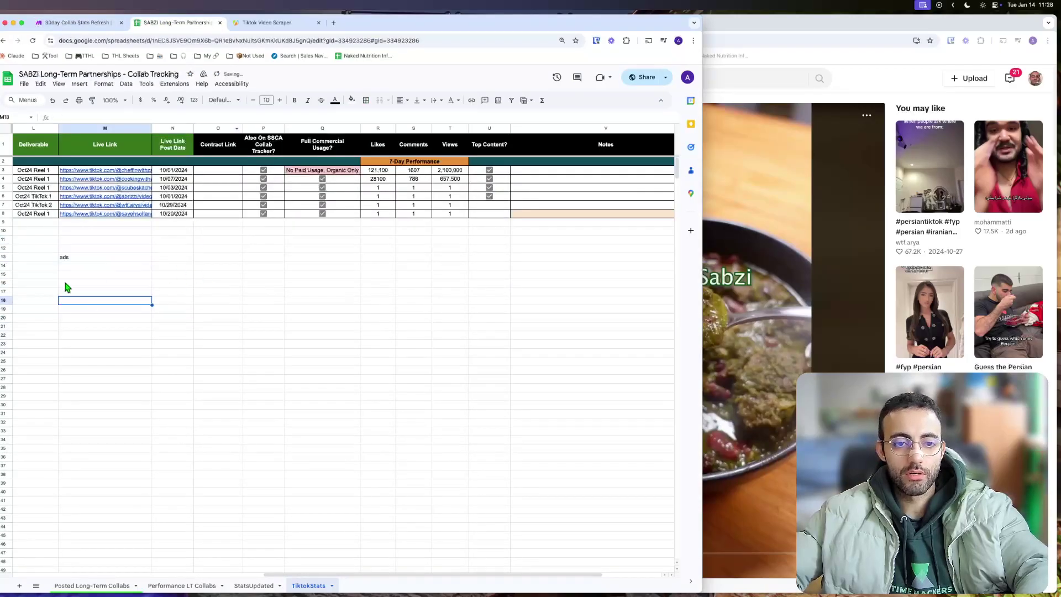
{"action": "left_click", "coordinate": [36, 259]}
{"action": "type", "text": "asd"}
{"action": "left_click", "coordinate": [169, 258]}
Replace the placeholder in cell M13 of the Live Link column with "instagram".
{"action": "left_click", "coordinate": [93, 262]}
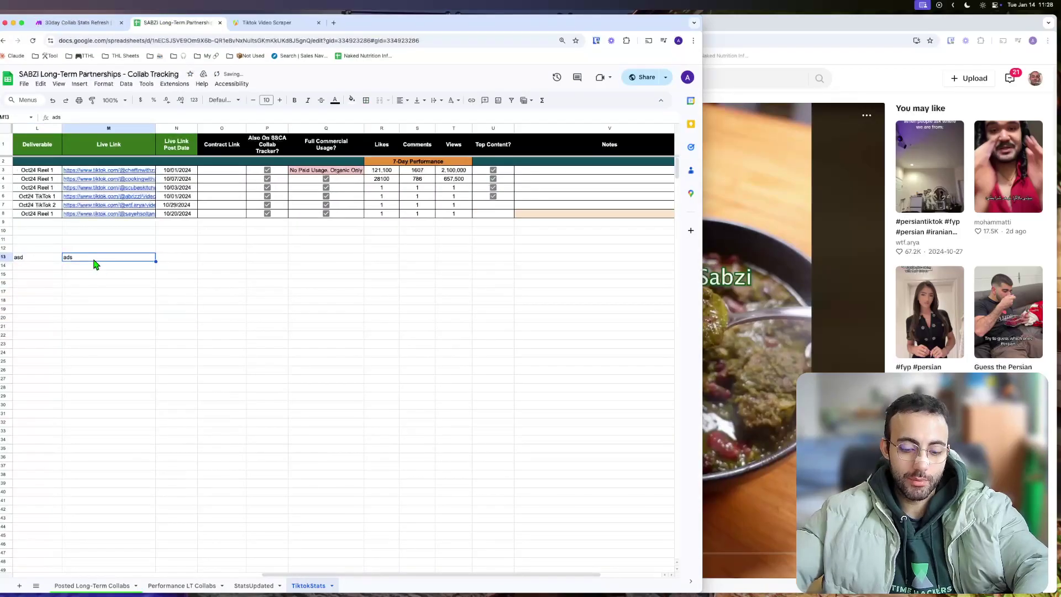
{"action": "type", "text": "inst"}
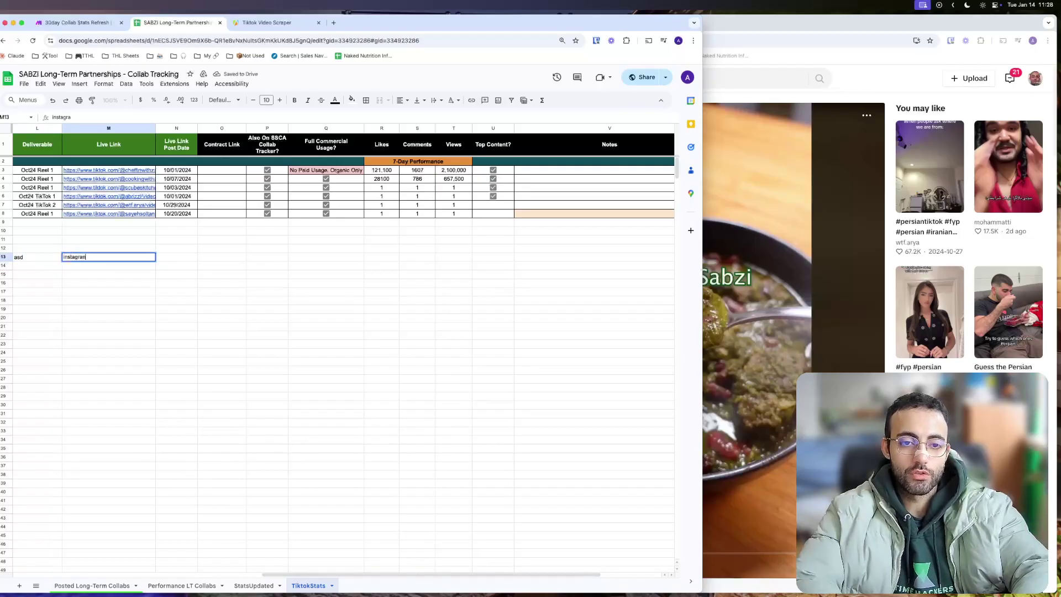
{"action": "type", "text": "agran"}
{"action": "key", "text": "BackSpace"}
{"action": "type", "text": "m"}
{"action": "key", "text": "Return"}
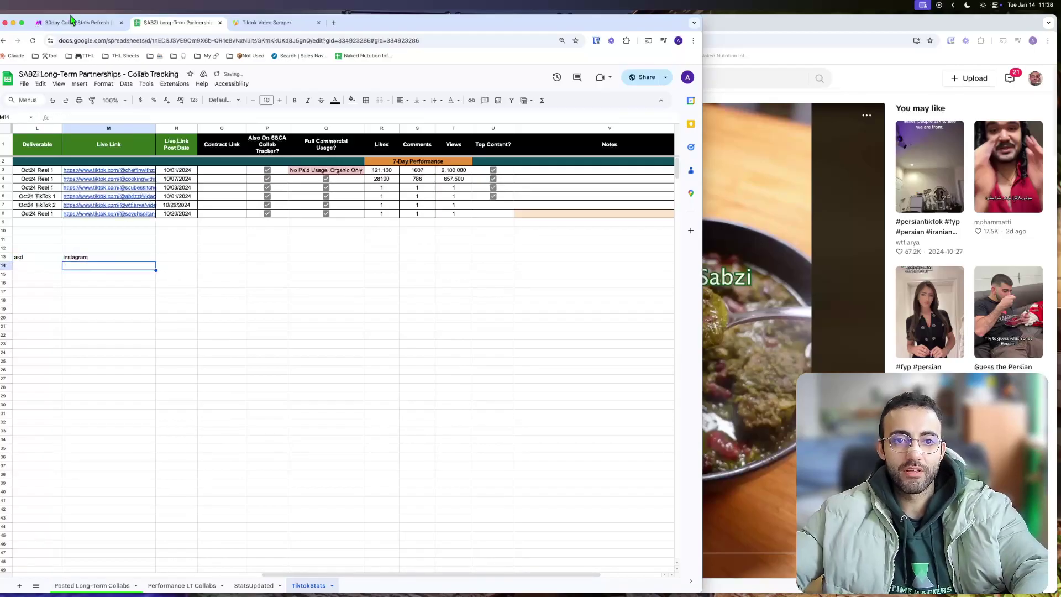
Check the column M text filter in the Search Rows module's settings in Make, and close the settings.
{"action": "left_click", "coordinate": [93, 25]}
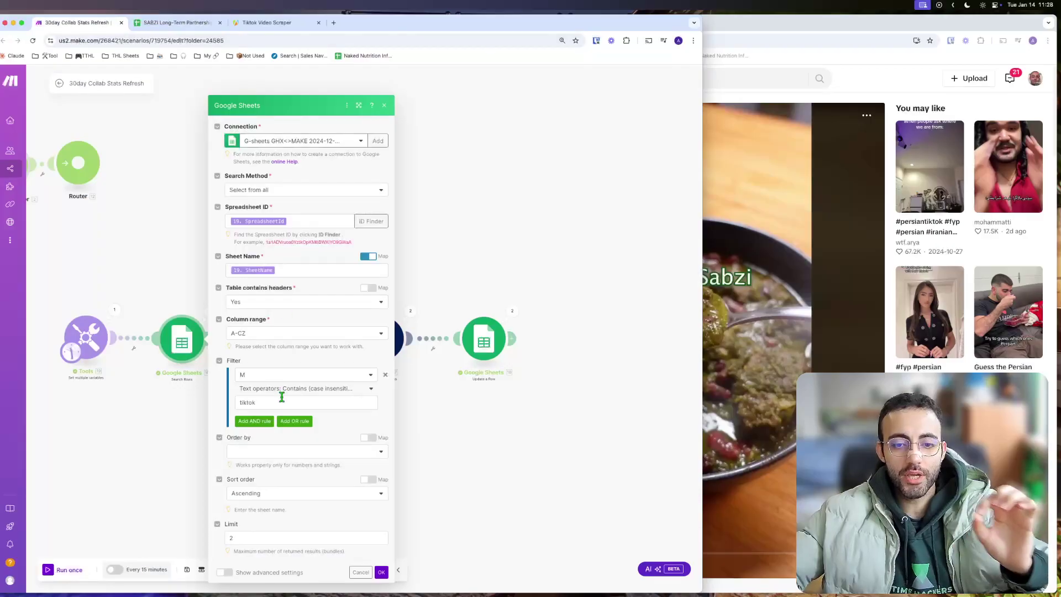
{"action": "left_click", "coordinate": [325, 392]}
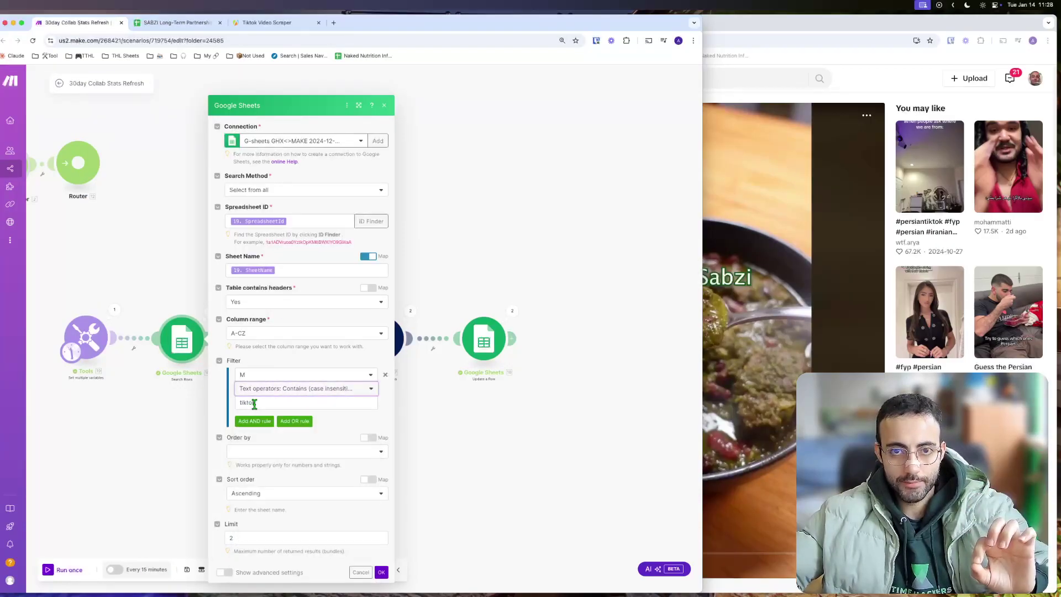
{"action": "mouse_move", "coordinate": [269, 590]}
{"action": "left_click", "coordinate": [305, 576]}
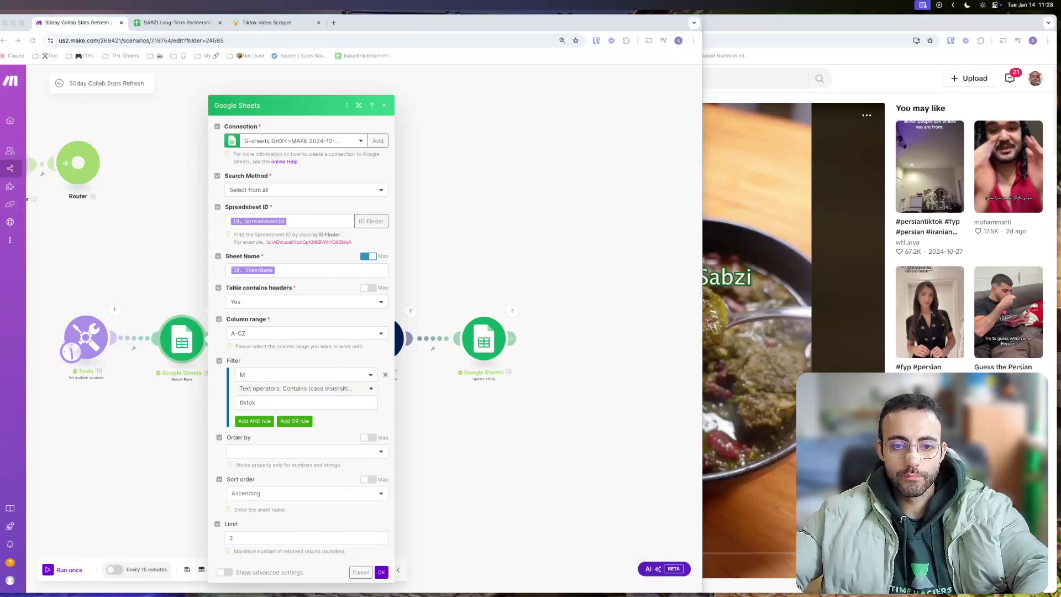
{"action": "left_click", "coordinate": [454, 236]}
Open the output of the Search Rows module's first operation and examine the values of Bundle 1.
{"action": "left_click", "coordinate": [210, 311]}
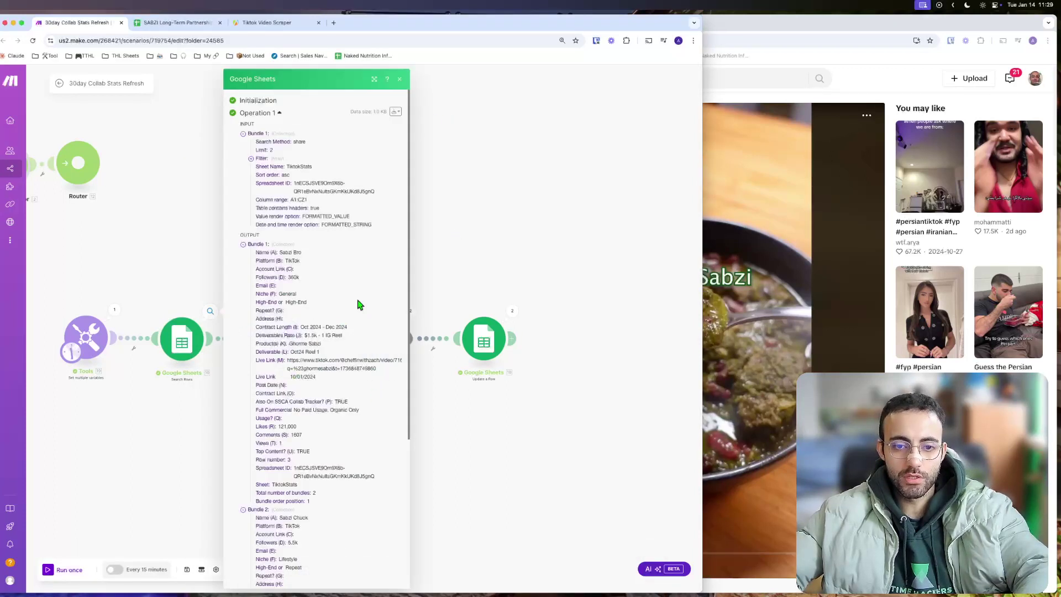
{"action": "scroll", "coordinate": [339, 324], "scroll_direction": "down", "scroll_amount": 3}
{"action": "scroll", "coordinate": [318, 230], "scroll_direction": "up", "scroll_amount": 2}
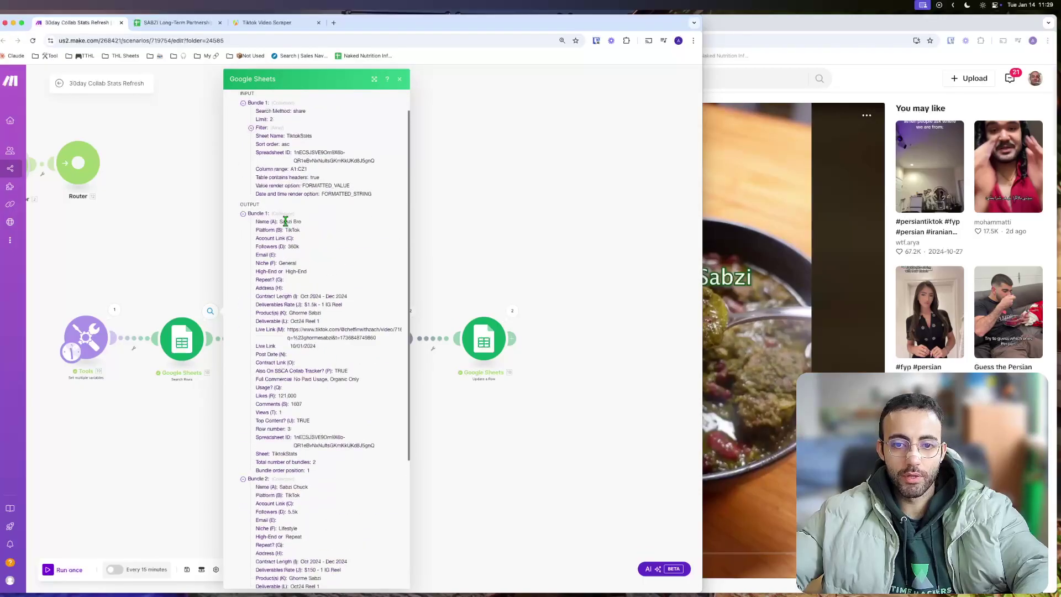
{"action": "left_click_drag", "start_coordinate": [280, 221], "coordinate": [335, 276]}
{"action": "left_click", "coordinate": [291, 223]}
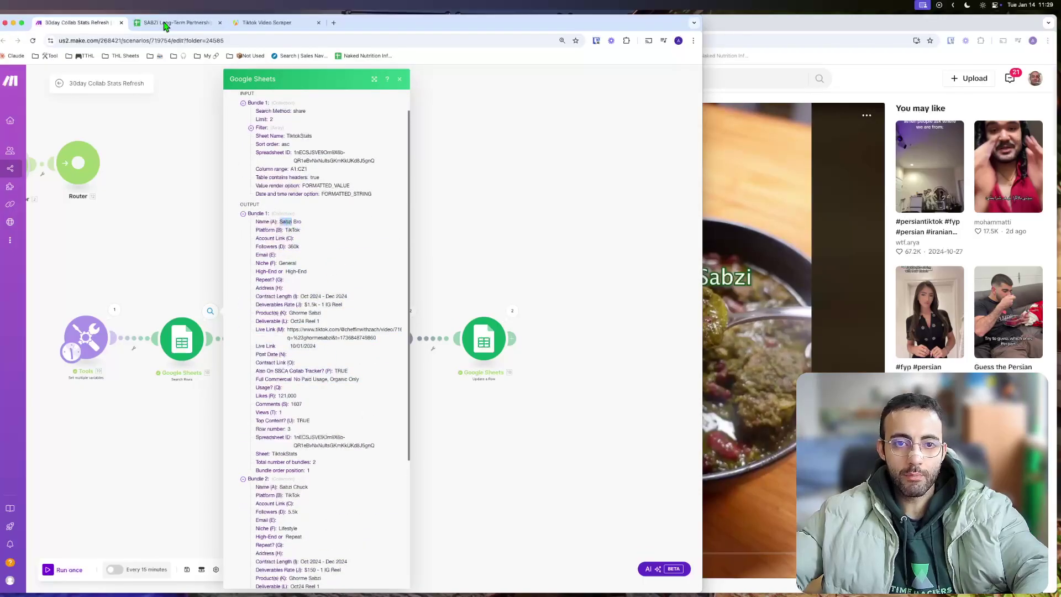
Review the tracking sheet's columns, highlighting the Live Link column and the Likes, Comments and Views columns.
{"action": "left_click", "coordinate": [164, 24]}
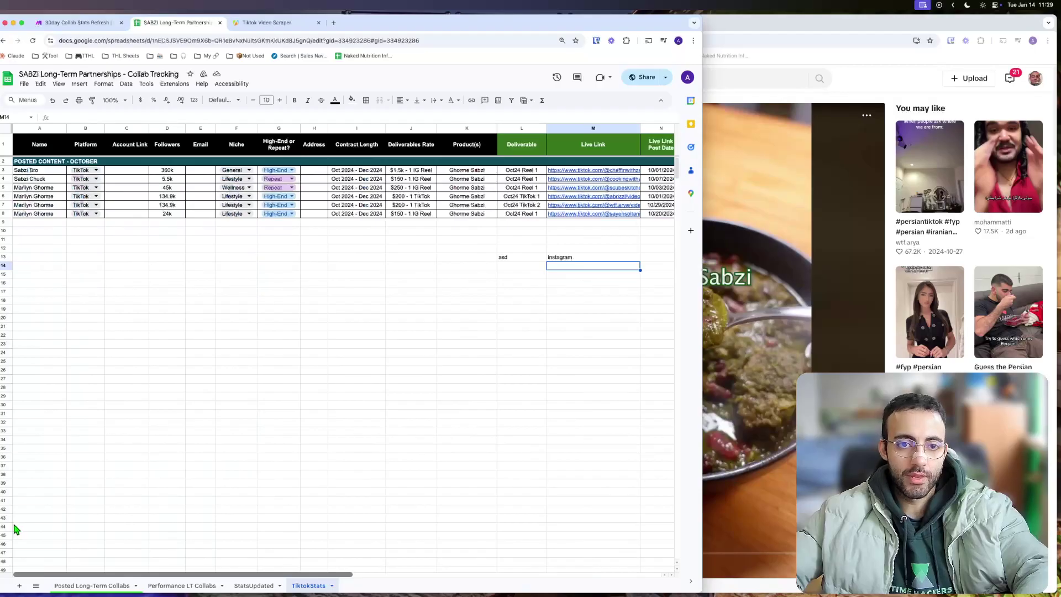
{"action": "scroll", "coordinate": [131, 542], "scroll_direction": "right", "scroll_amount": 6}
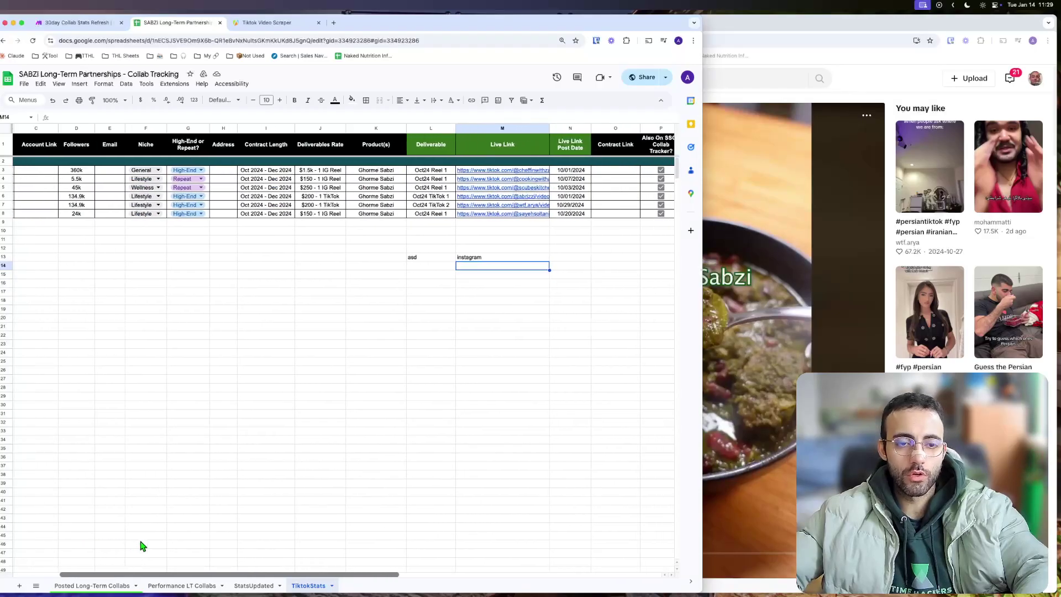
{"action": "scroll", "coordinate": [203, 540], "scroll_direction": "right", "scroll_amount": 5}
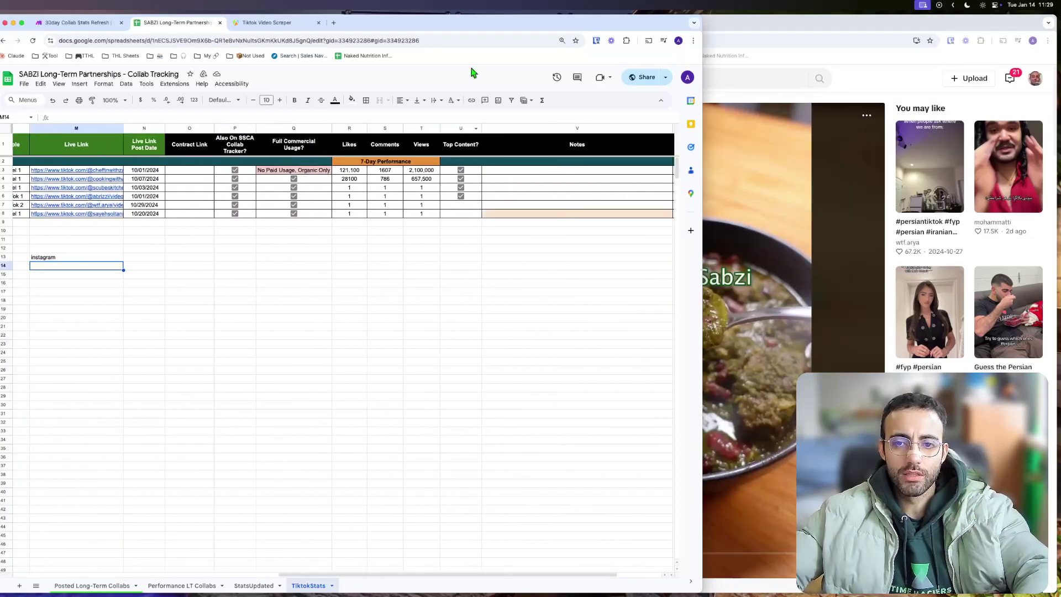
{"action": "left_click", "coordinate": [63, 129]}
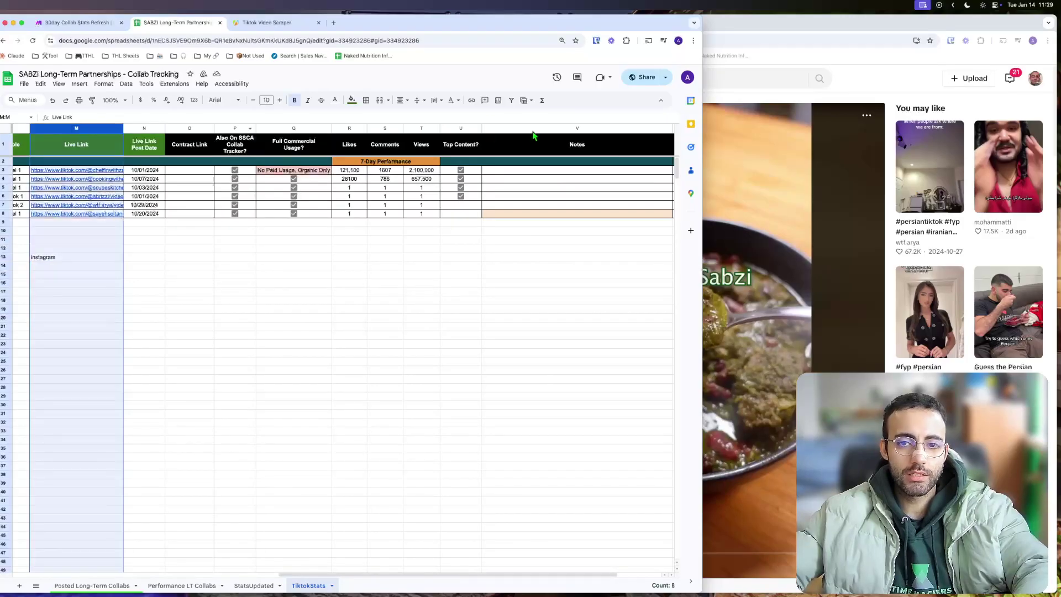
{"action": "left_click", "coordinate": [421, 128]}
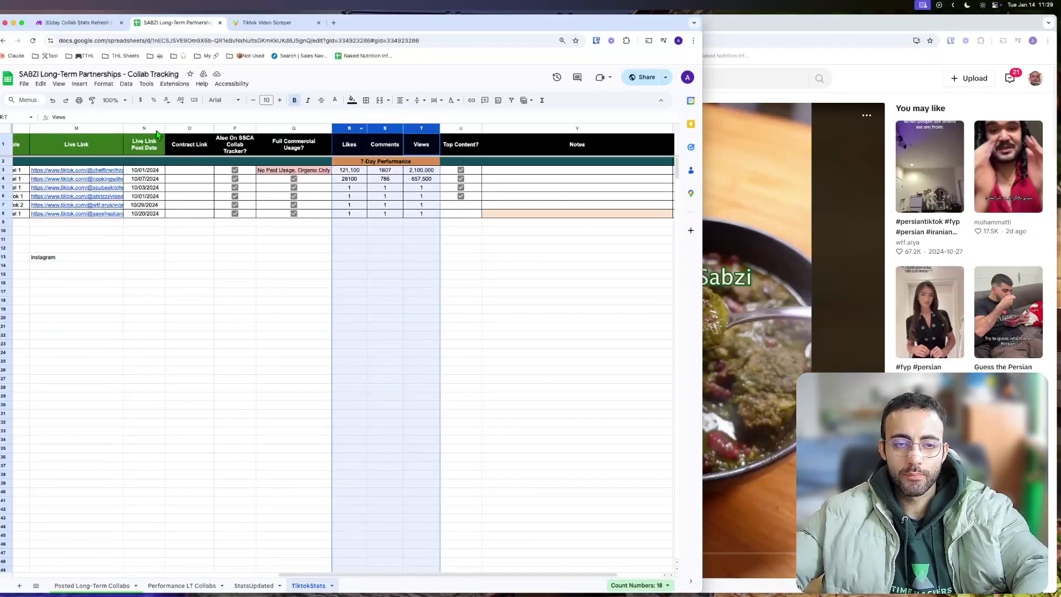
{"action": "left_click", "coordinate": [80, 128]}
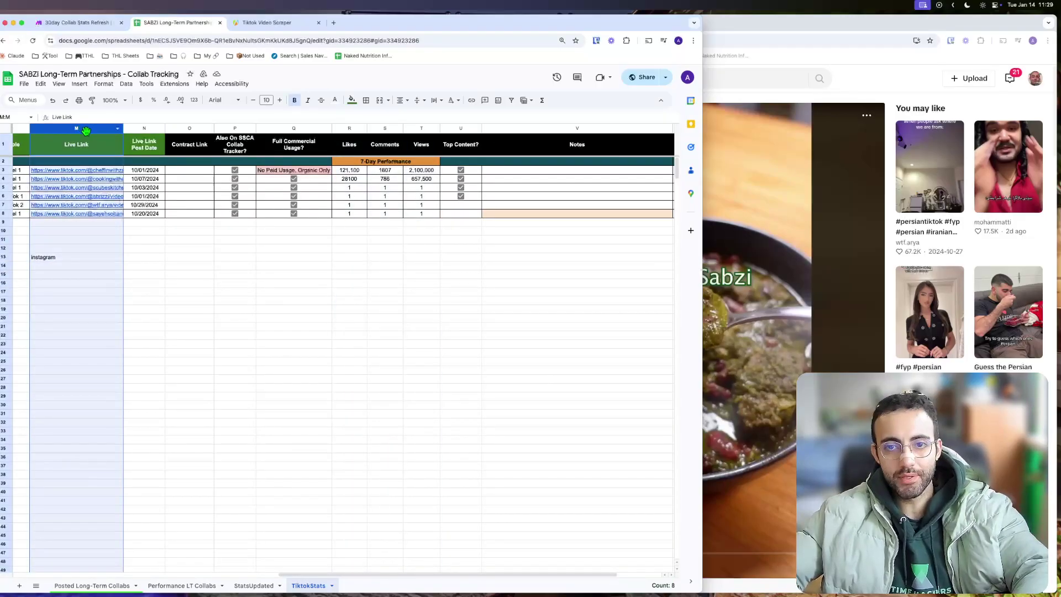
{"action": "left_click_drag", "start_coordinate": [350, 128], "coordinate": [417, 129]}
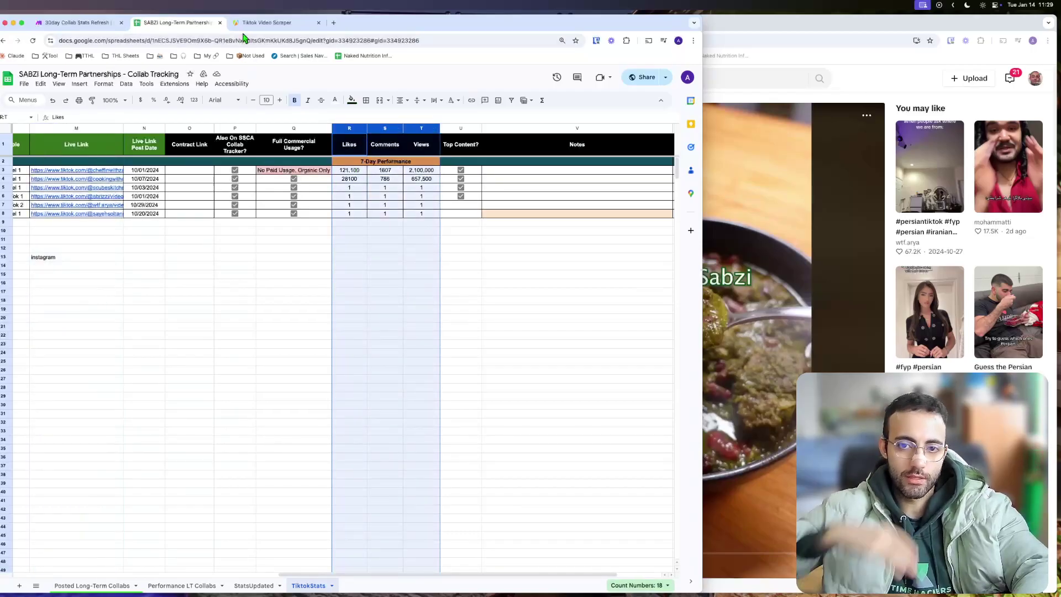
Return to the Make scenario and view the Search Rows module's execution data once more.
{"action": "left_click", "coordinate": [84, 25]}
{"action": "left_click", "coordinate": [528, 254]}
{"action": "left_click", "coordinate": [210, 312]}
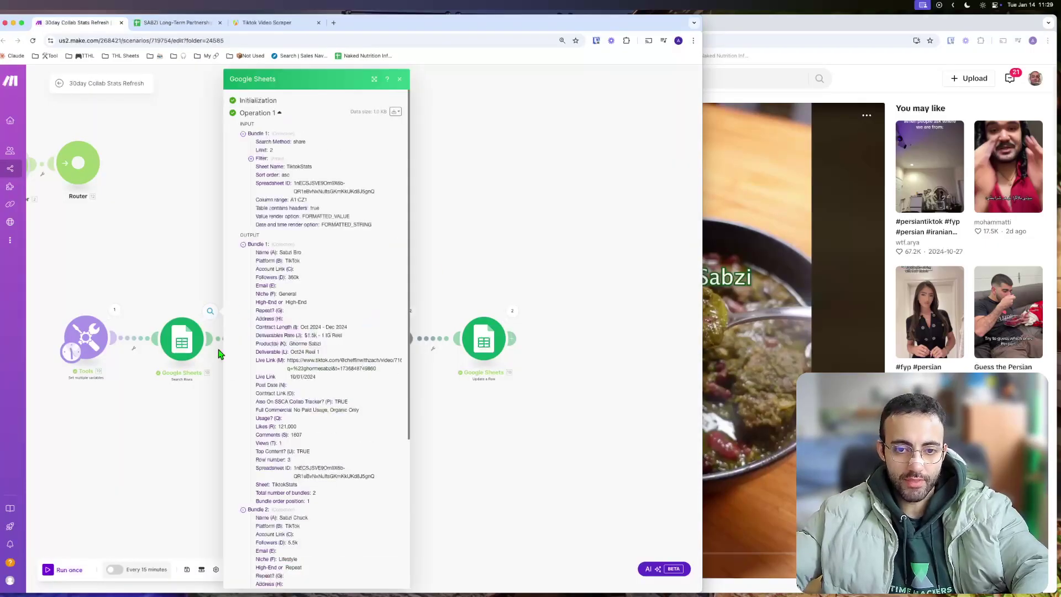
{"action": "left_click", "coordinate": [157, 269]}
Open the TikTok Video Scraper module's settings and compare its actor ID with the one in the Apify Console page address.
{"action": "left_click", "coordinate": [278, 333]}
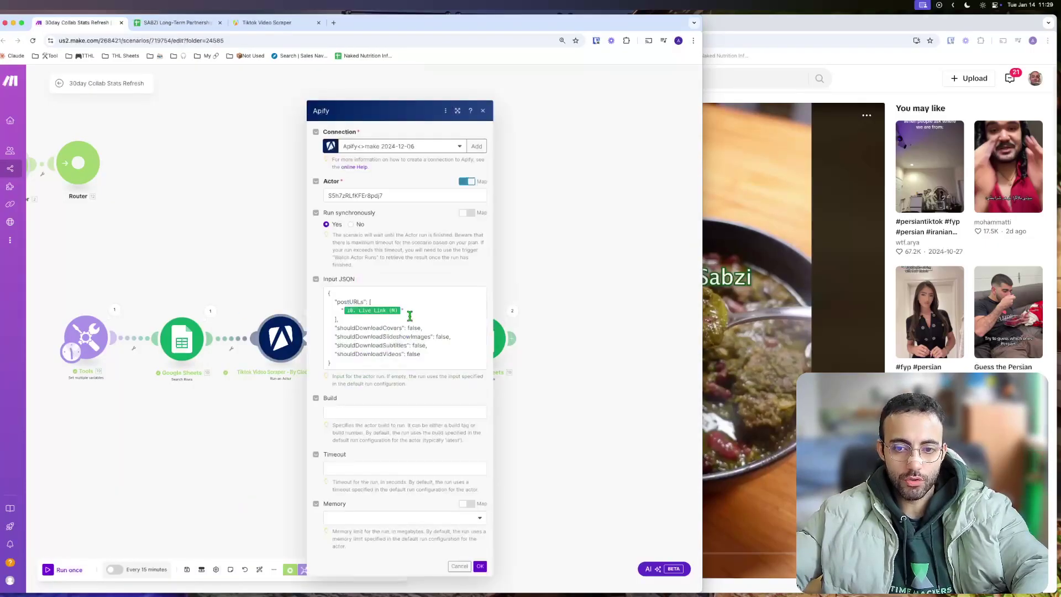
{"action": "left_click", "coordinate": [410, 314]}
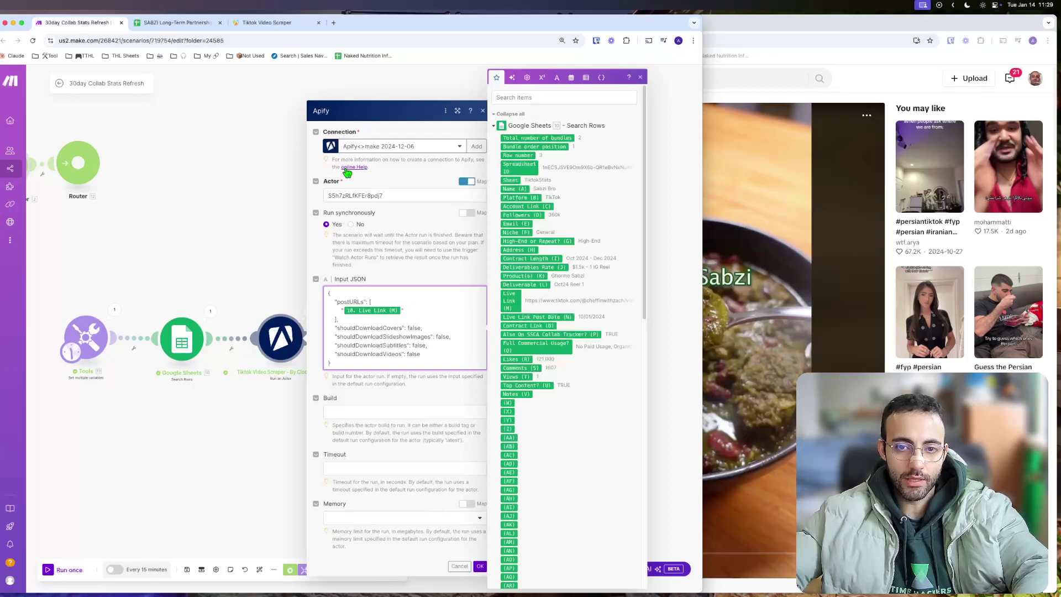
{"action": "double_click", "coordinate": [368, 195]}
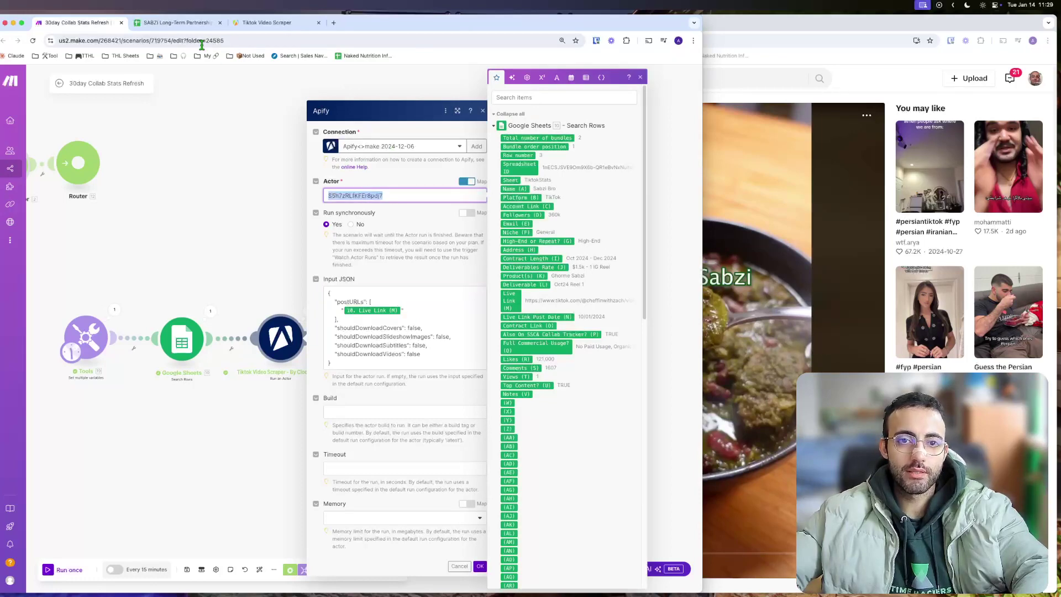
{"action": "left_click", "coordinate": [255, 23]}
{"action": "double_click", "coordinate": [176, 41]}
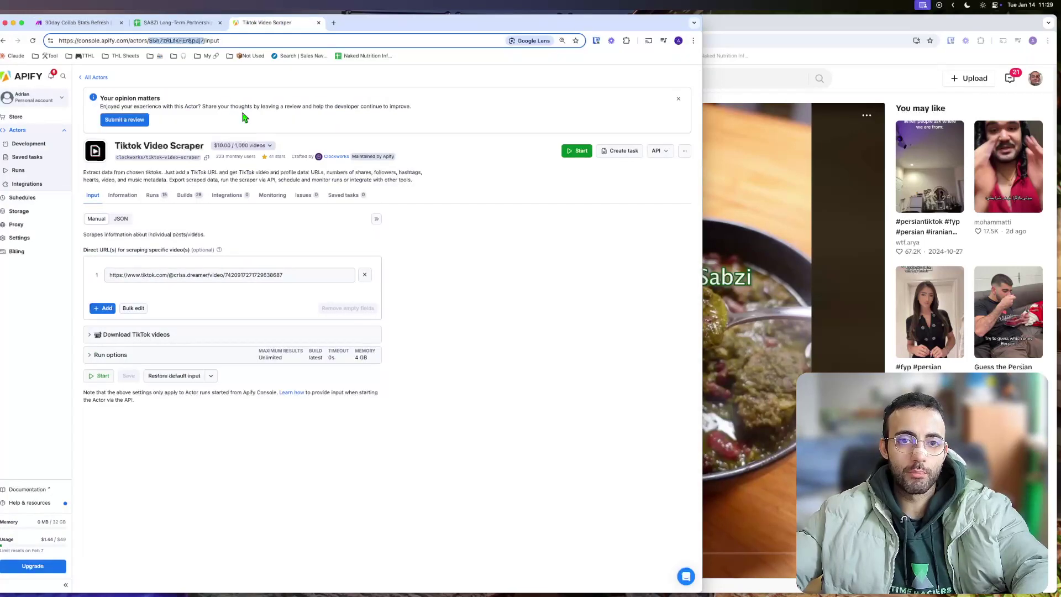
{"action": "left_click", "coordinate": [77, 23]}
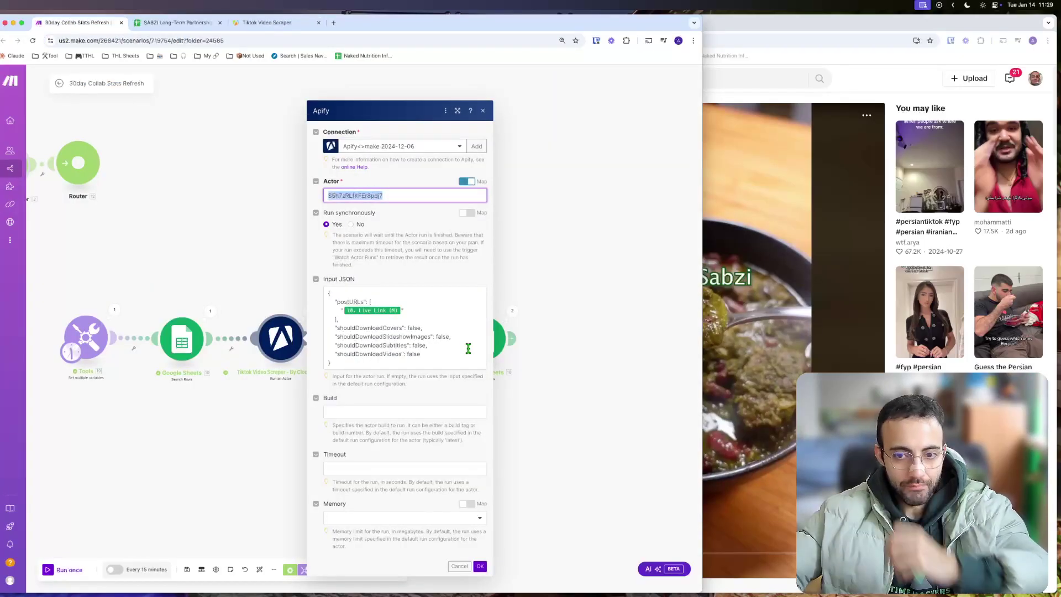
Examine the Live Link mapping in the scraper module's Input JSON and confirm the module's settings.
{"action": "left_click", "coordinate": [415, 309]}
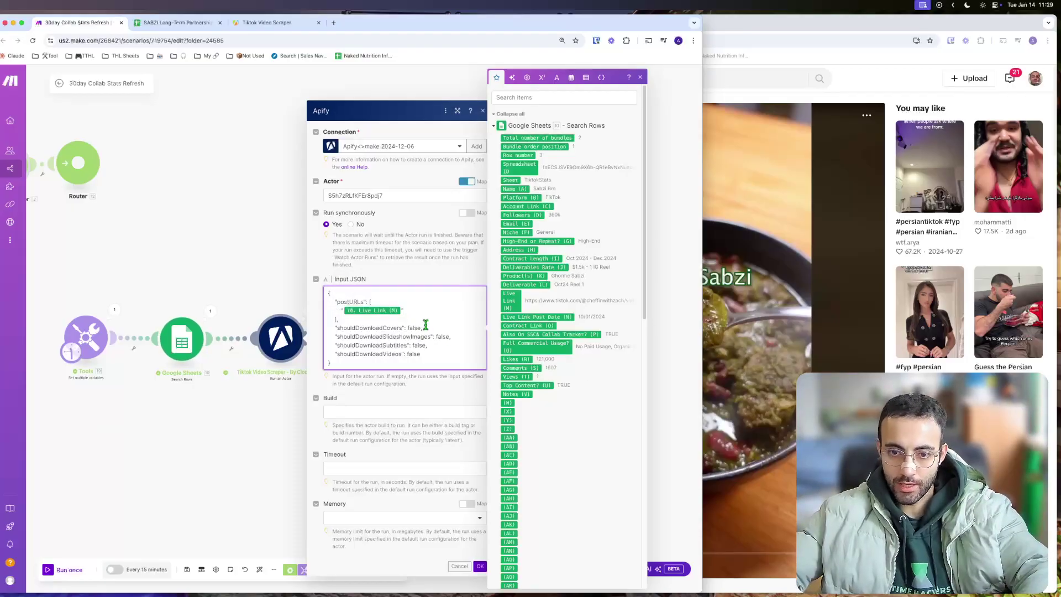
{"action": "left_click", "coordinate": [480, 568]}
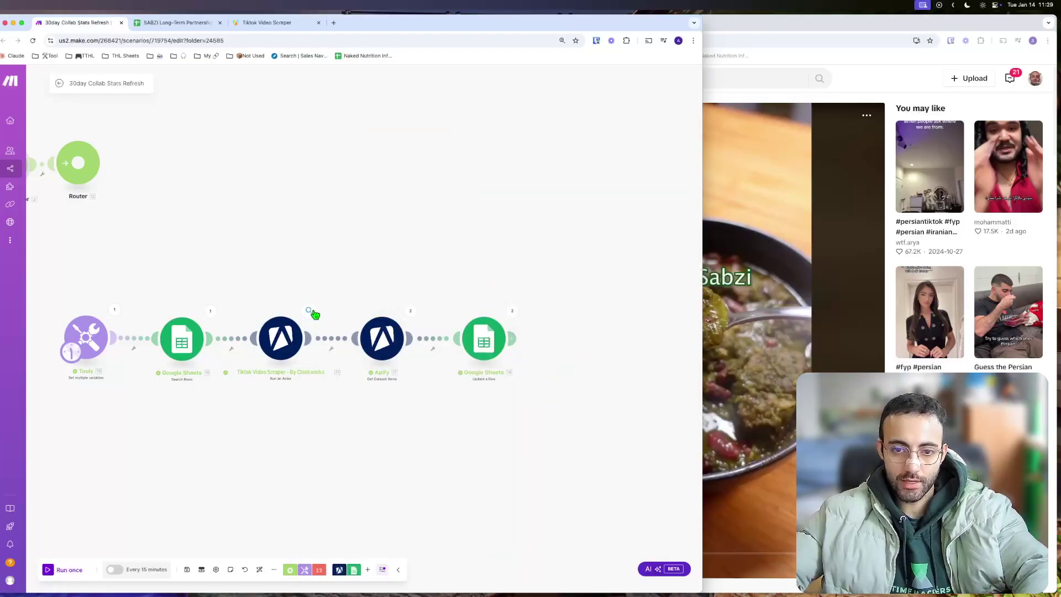
Reopen the TikTok Video Scraper module's settings and point out the Run synchronously option Yes with an on-screen arrow.
{"action": "left_click", "coordinate": [279, 338]}
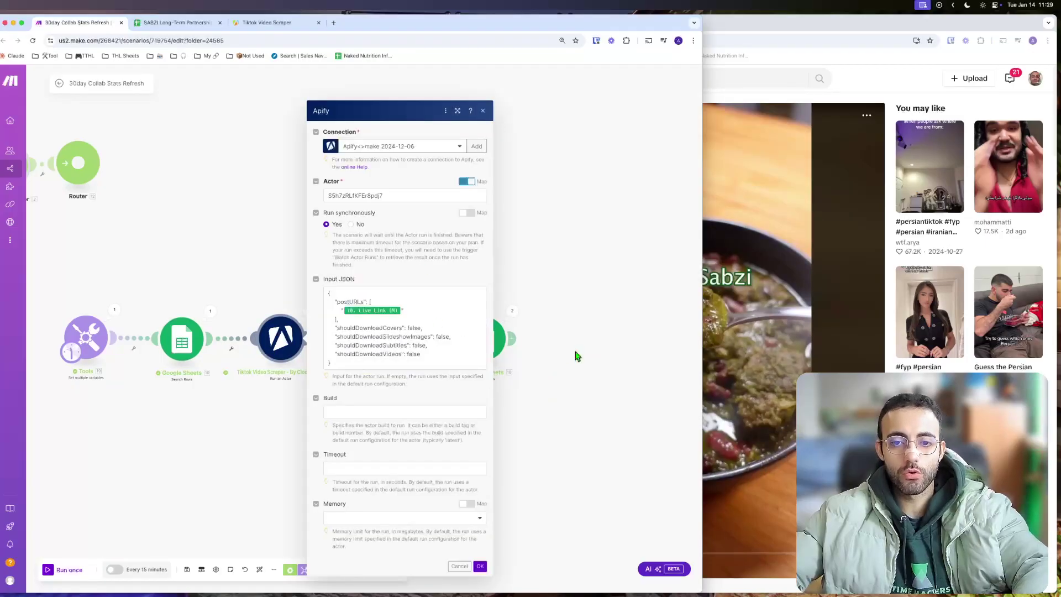
{"action": "key", "text": "ctrl+a"}
{"action": "left_click_drag", "start_coordinate": [475, 309], "coordinate": [335, 230]}
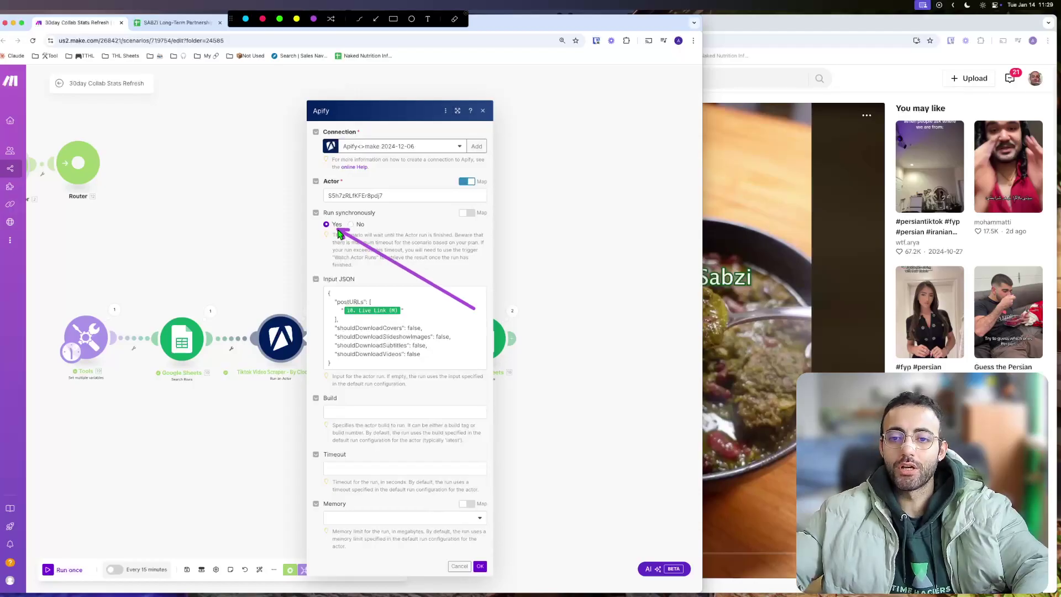
Clear the on-screen arrow and close the TikTok Video Scraper module's settings.
{"action": "left_click_drag", "start_coordinate": [338, 233], "coordinate": [321, 230]}
{"action": "key", "text": "Escape"}
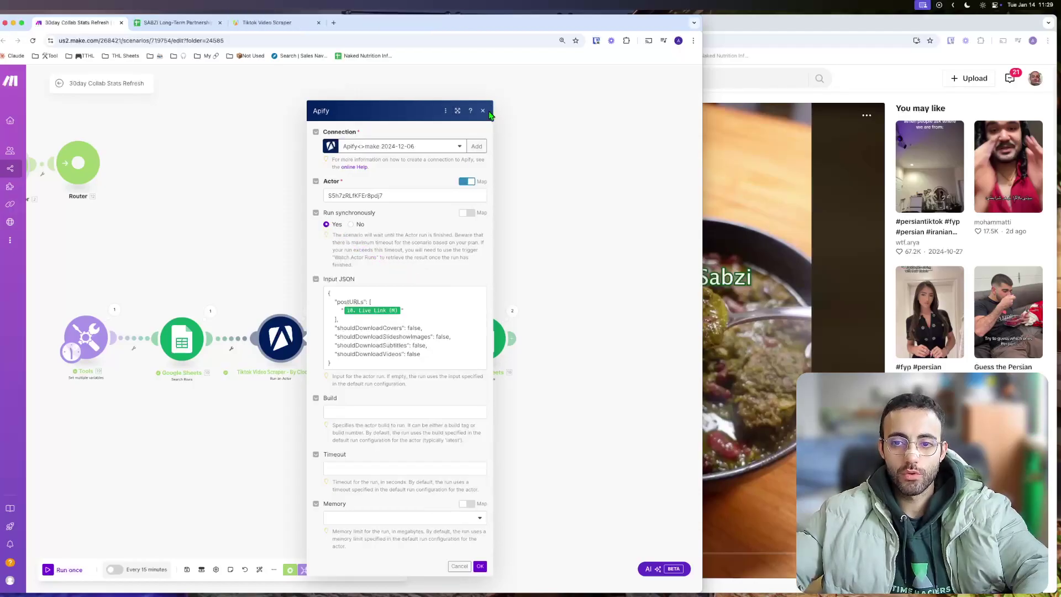
{"action": "left_click", "coordinate": [483, 111]}
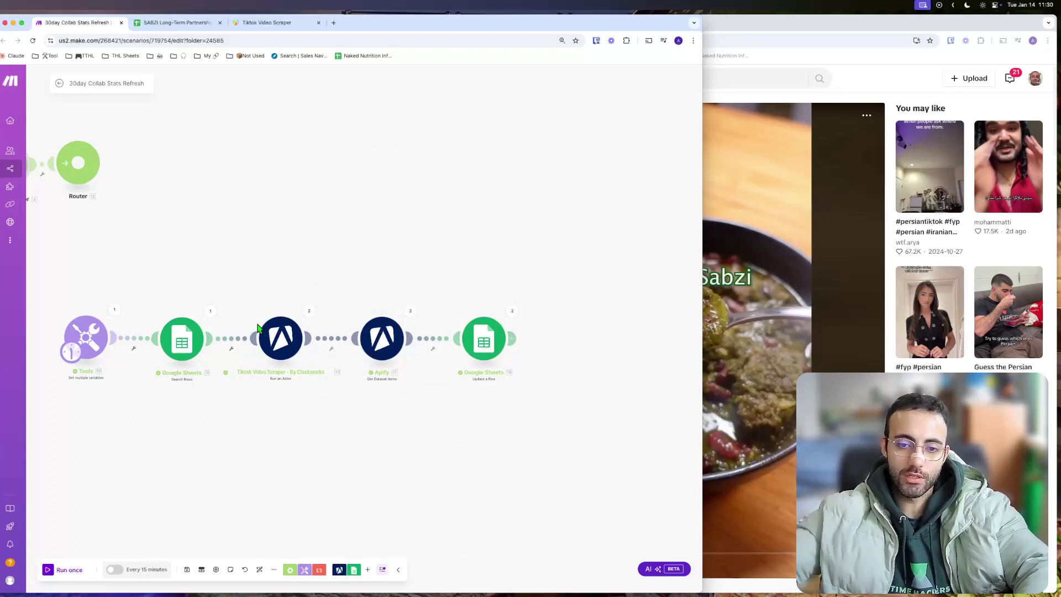
Open the TikTok Video Scraper module's execution data and expand Operation 1 to examine its input and output.
{"action": "left_click", "coordinate": [309, 311]}
{"action": "left_click", "coordinate": [235, 242]}
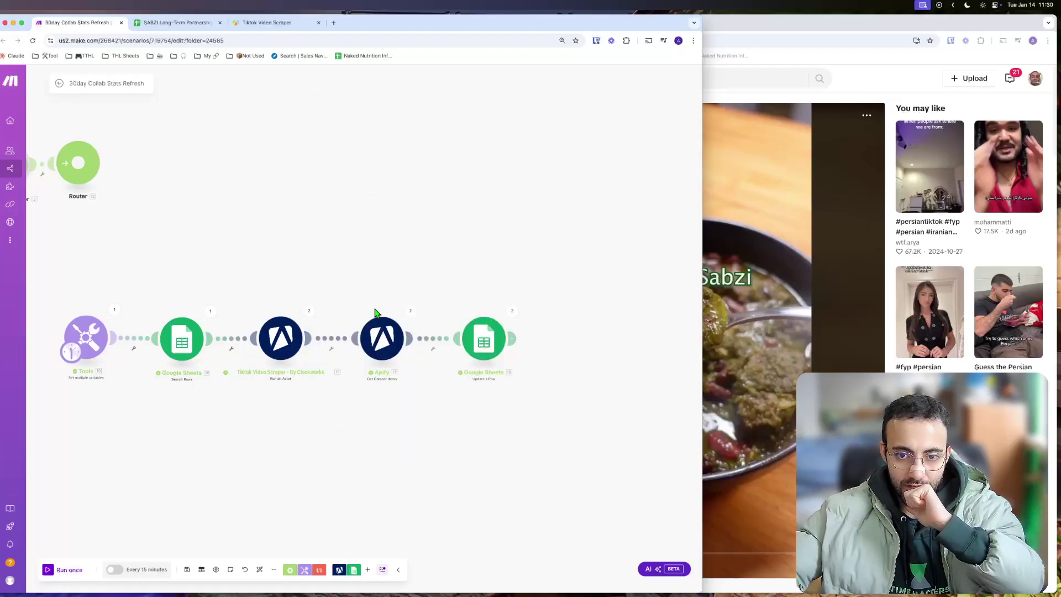
{"action": "left_click", "coordinate": [310, 311]}
{"action": "left_click", "coordinate": [368, 310]}
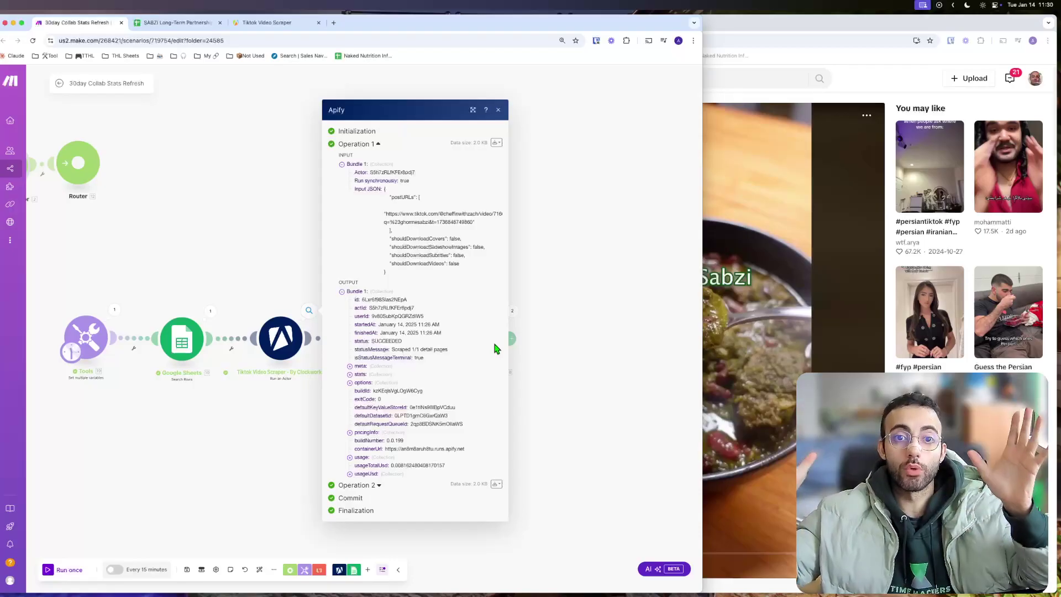
Switch to the Apify Console, open the latest Tiktok Video Scraper run, and examine its output and the dataset ID in its storage.
{"action": "left_click", "coordinate": [264, 23]}
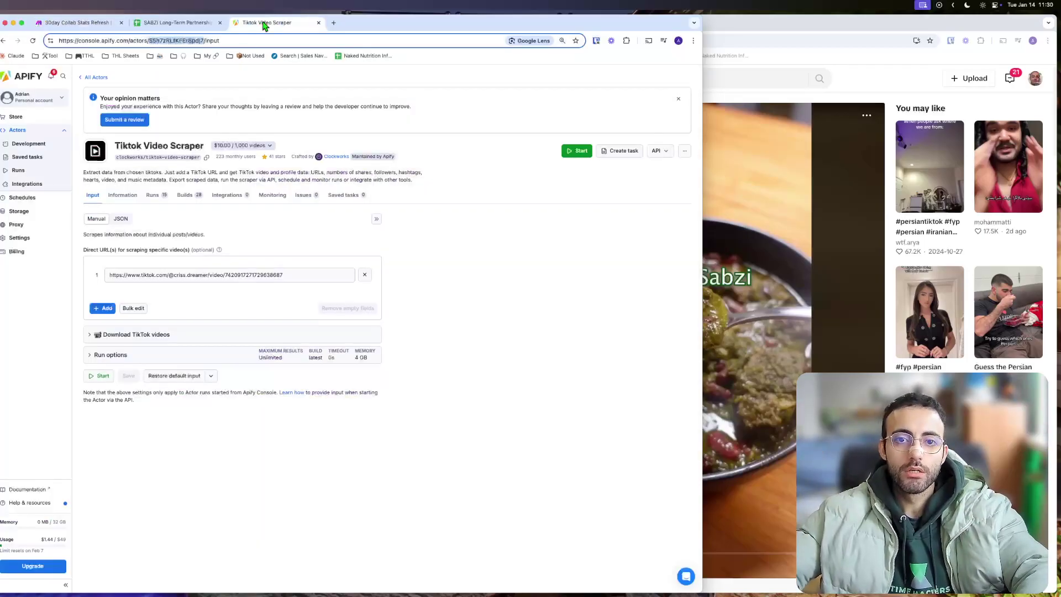
{"action": "left_click", "coordinate": [156, 196]}
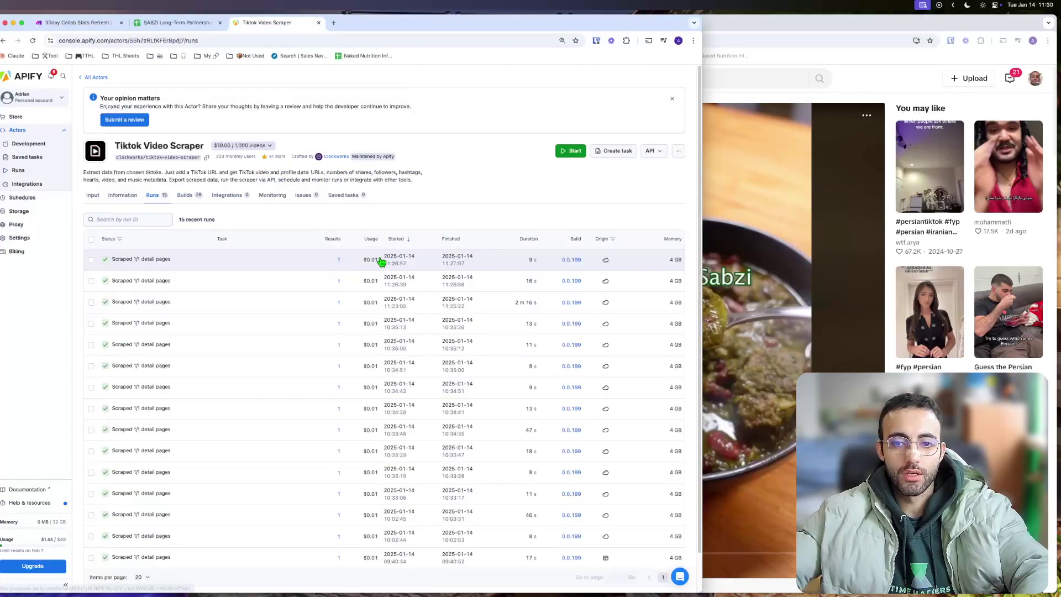
{"action": "left_click", "coordinate": [381, 261]}
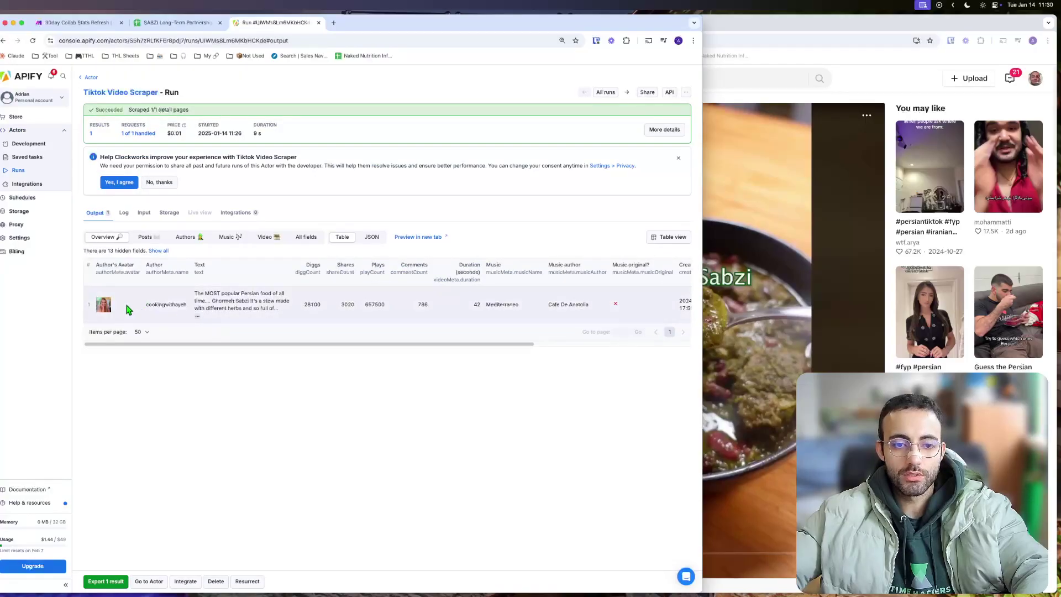
{"action": "left_click_drag", "start_coordinate": [464, 344], "coordinate": [425, 343]}
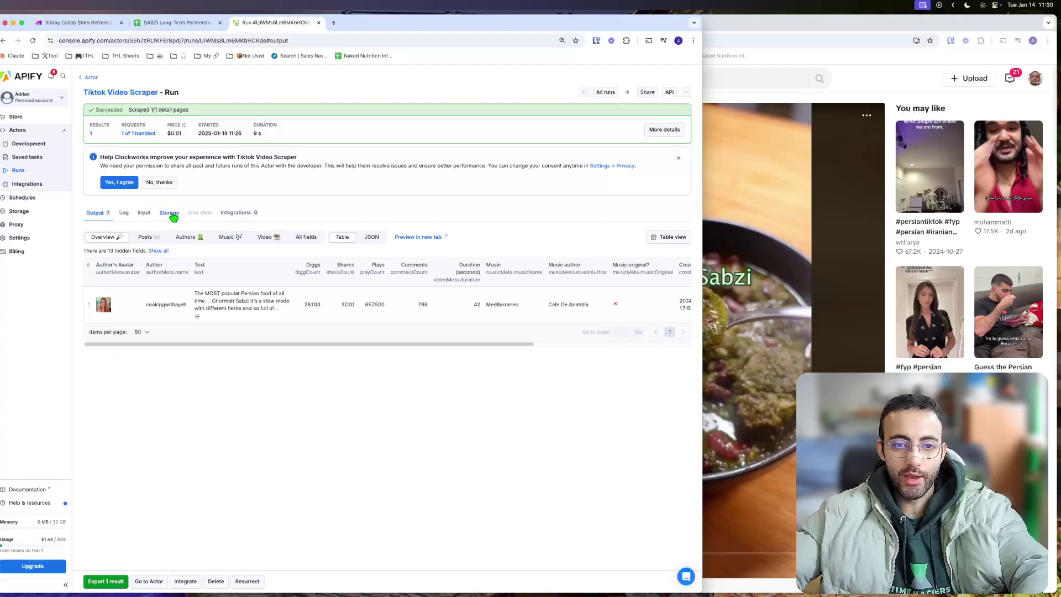
{"action": "left_click", "coordinate": [171, 214]}
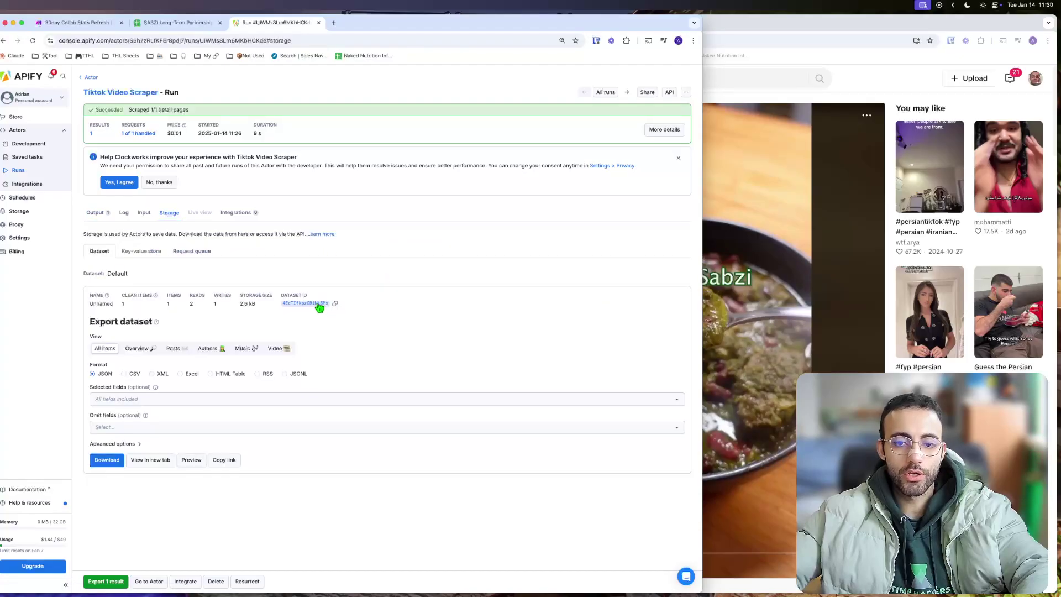
Return to the Make scenario and examine the Dataset ID in Operation 1 of the Get Dataset Items module's execution data.
{"action": "left_click", "coordinate": [88, 23]}
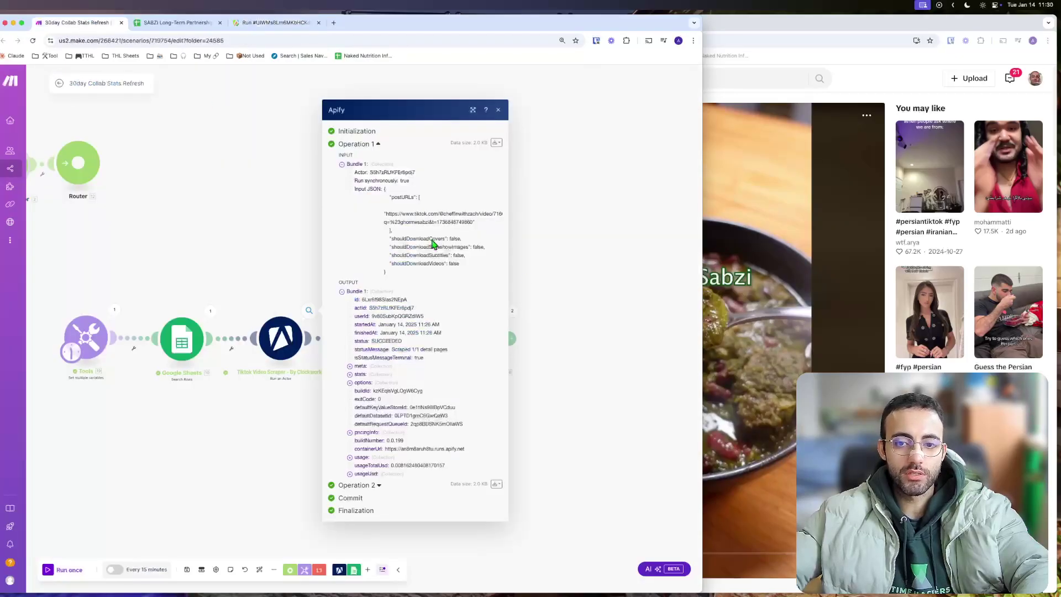
{"action": "left_click", "coordinate": [552, 281]}
{"action": "left_click", "coordinate": [409, 312]}
{"action": "left_click", "coordinate": [481, 309]}
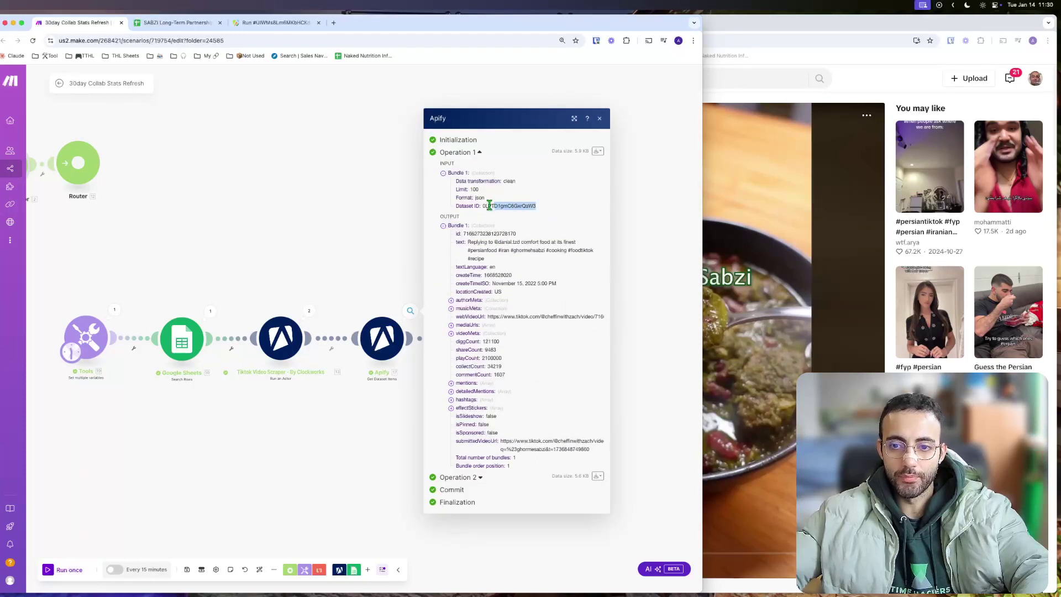
{"action": "left_click", "coordinate": [324, 259]}
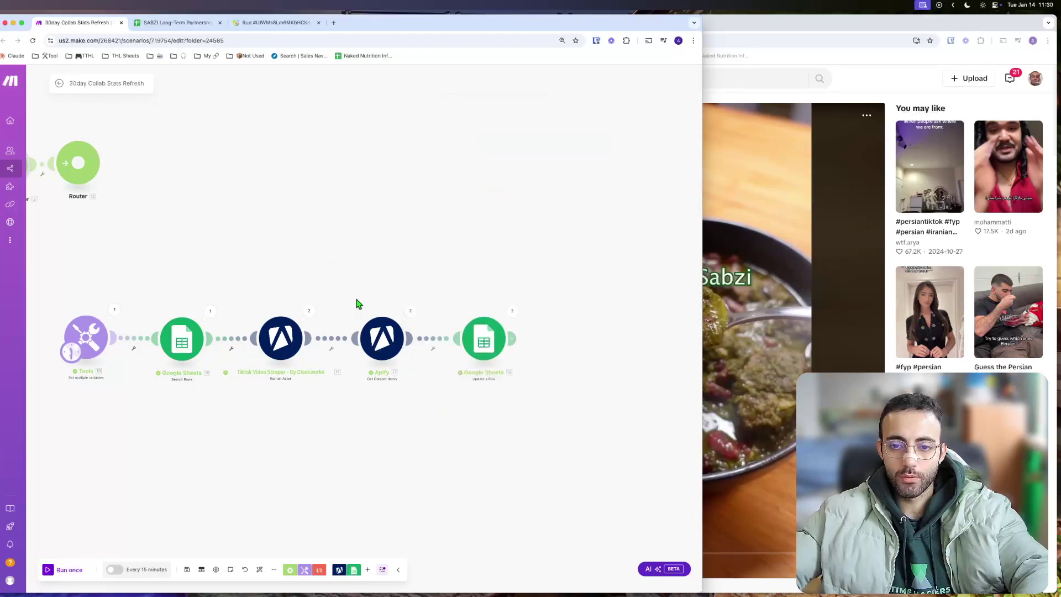
Expand Operation 2 of the Get Dataset Items execution data and point out its Dataset ID with an on-screen arrow.
{"action": "left_click", "coordinate": [409, 313]}
{"action": "left_click", "coordinate": [480, 321]}
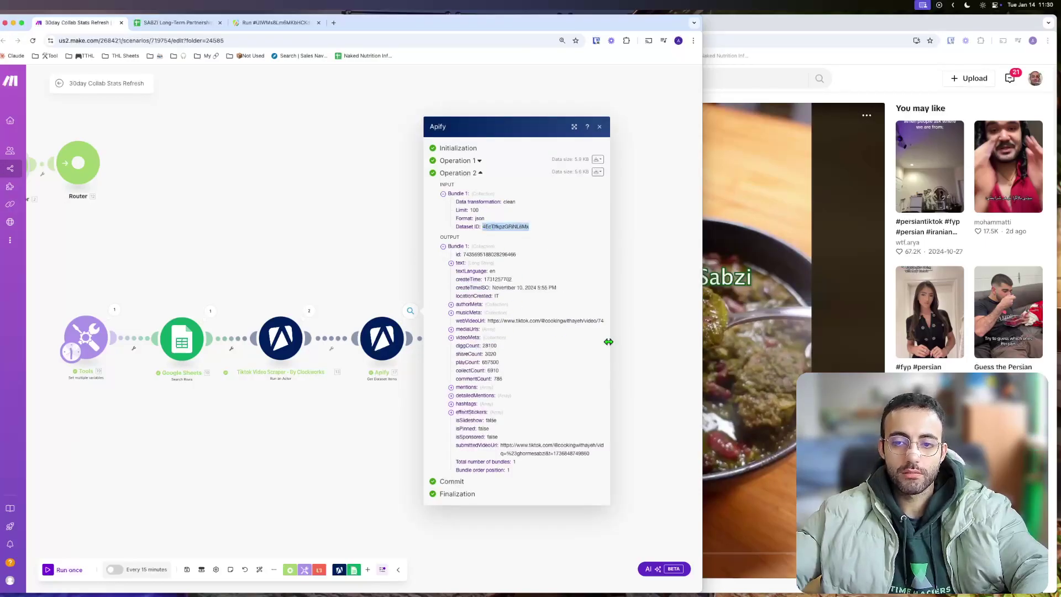
{"action": "mouse_move", "coordinate": [657, 349]}
{"action": "left_mouse_down"}
{"action": "mouse_move", "coordinate": [492, 237]}
{"action": "mouse_move", "coordinate": [466, 238]}
{"action": "mouse_move", "coordinate": [505, 227]}
{"action": "mouse_move", "coordinate": [526, 229]}
{"action": "mouse_move", "coordinate": [379, 343]}
{"action": "mouse_move", "coordinate": [286, 373]}
{"action": "mouse_move", "coordinate": [416, 349]}
{"action": "mouse_move", "coordinate": [520, 232]}
{"action": "mouse_move", "coordinate": [499, 238]}
{"action": "mouse_move", "coordinate": [522, 235]}
{"action": "mouse_move", "coordinate": [486, 232]}
{"action": "mouse_move", "coordinate": [521, 242]}
{"action": "left_mouse_up"}
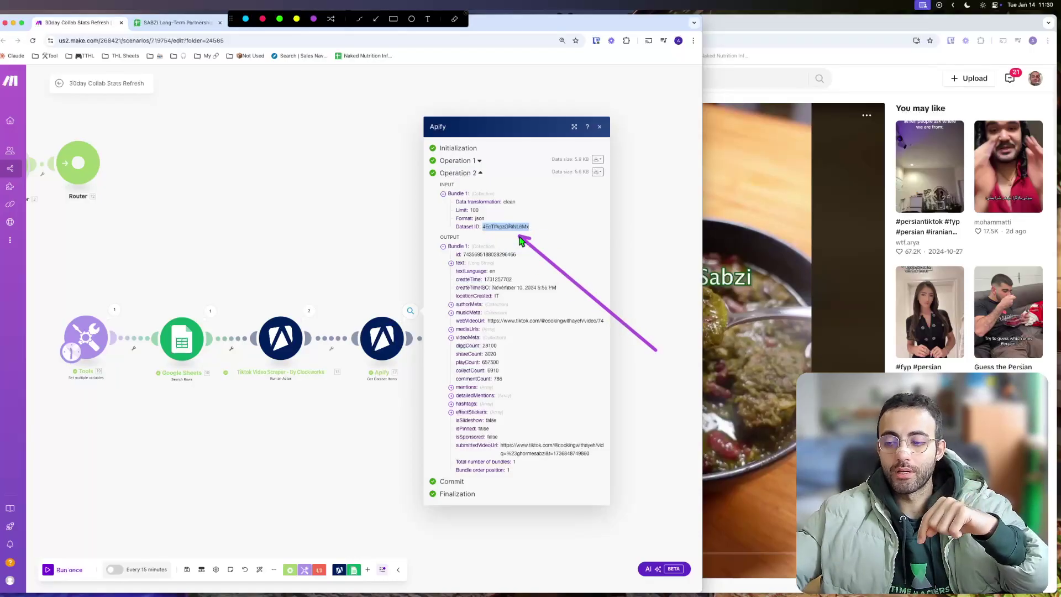
{"action": "left_click_drag", "start_coordinate": [521, 242], "coordinate": [529, 238]}
{"action": "key", "text": "Escape"}
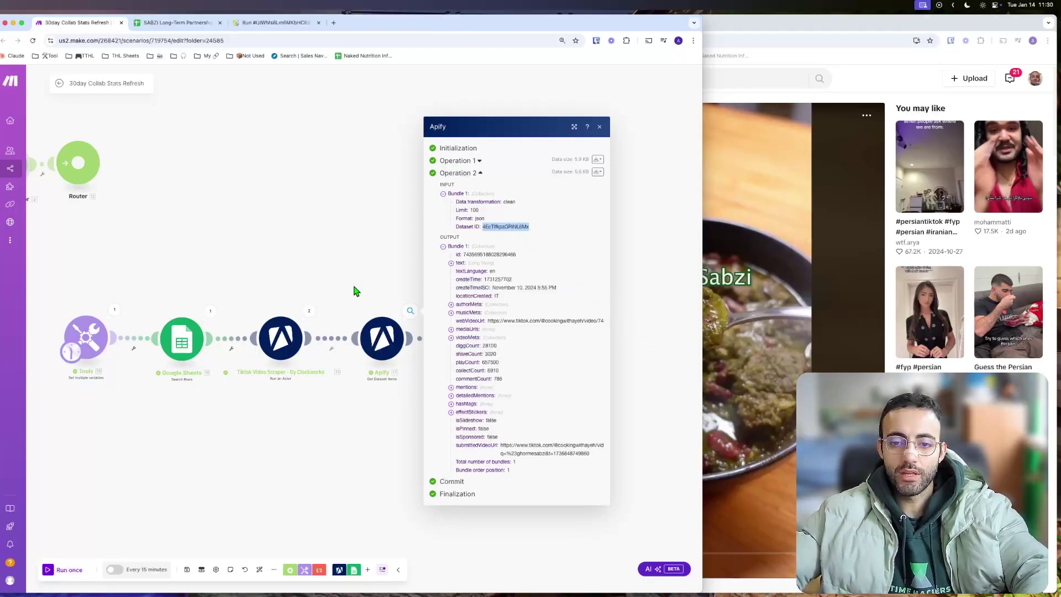
Examine the defaultDatasetId mapping in the Dataset ID field of the Get Dataset Items module's settings.
{"action": "left_click", "coordinate": [382, 336]}
{"action": "left_click", "coordinate": [506, 269]}
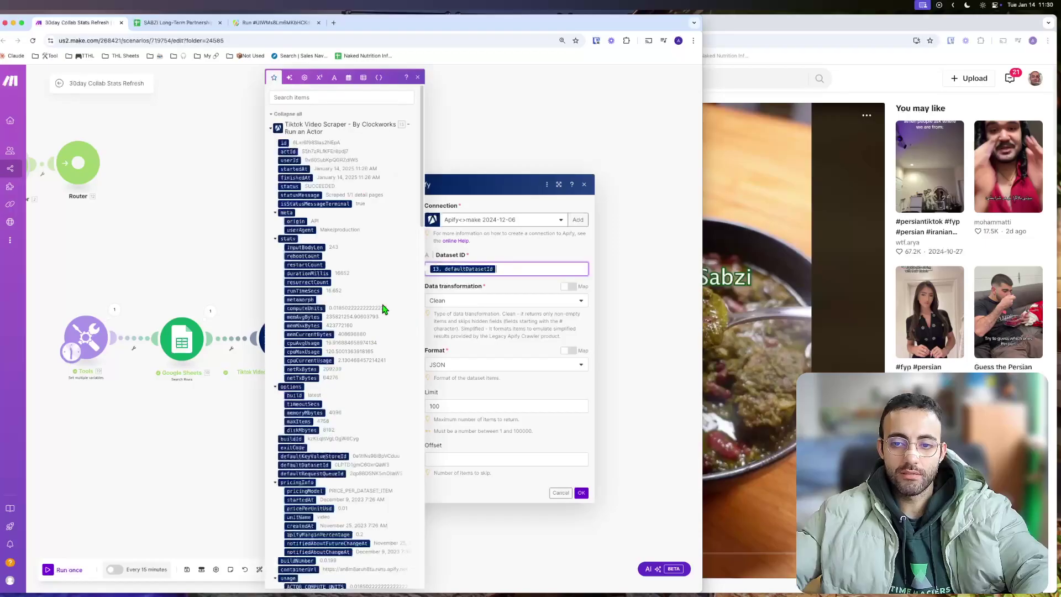
{"action": "left_click", "coordinate": [595, 278]}
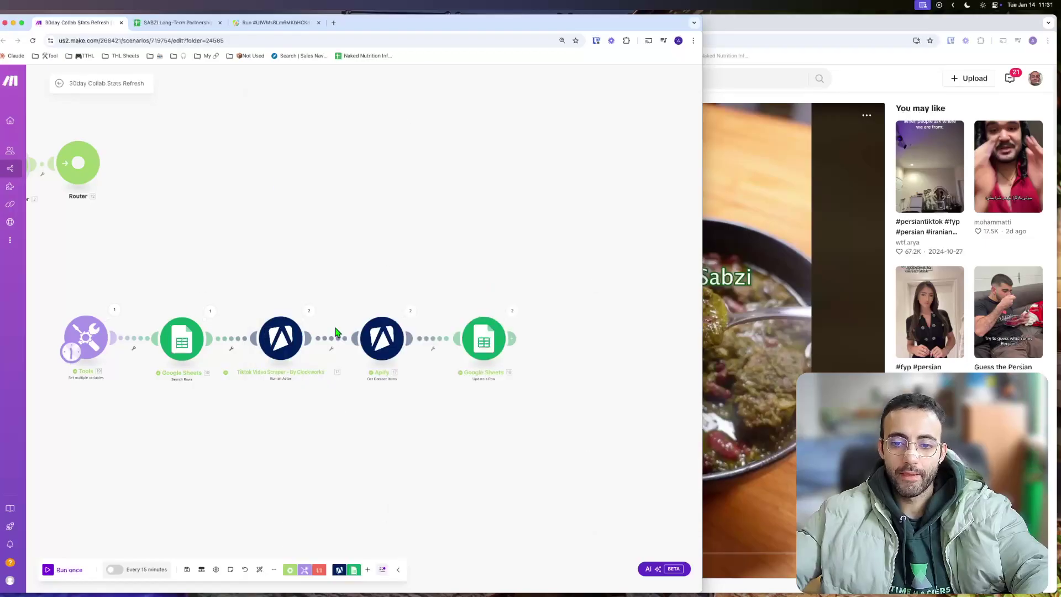
{"action": "left_click", "coordinate": [305, 337]}
{"action": "key", "text": "Escape"}
{"action": "left_click", "coordinate": [386, 335]}
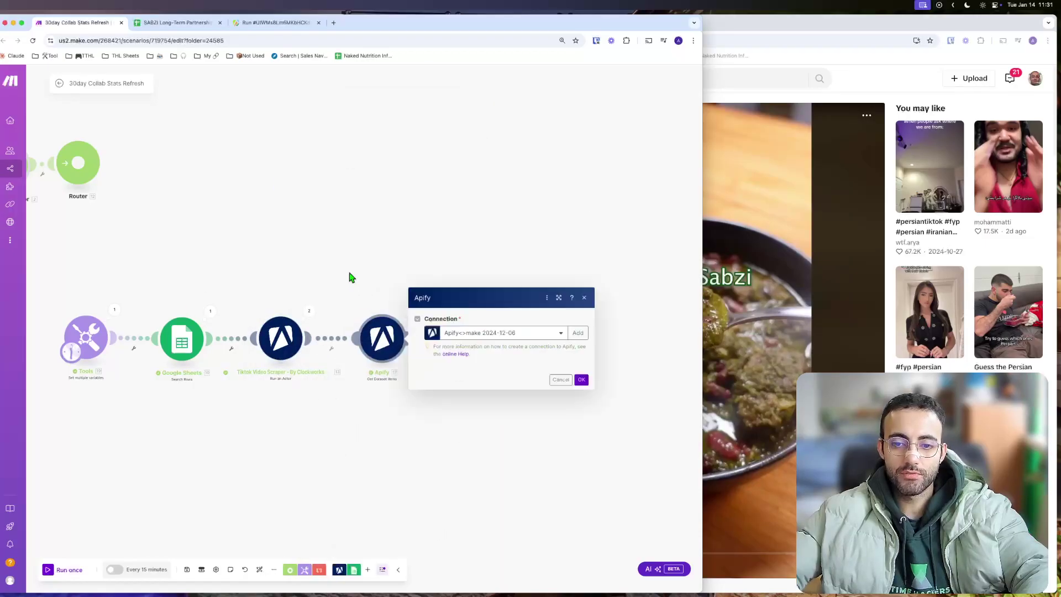
{"action": "left_click", "coordinate": [349, 277]}
Highlight the values from diggCount to commentCount in Operation 1 of the Get Dataset Items output, and close the execution data.
{"action": "left_click", "coordinate": [409, 310]}
{"action": "left_click", "coordinate": [480, 309]}
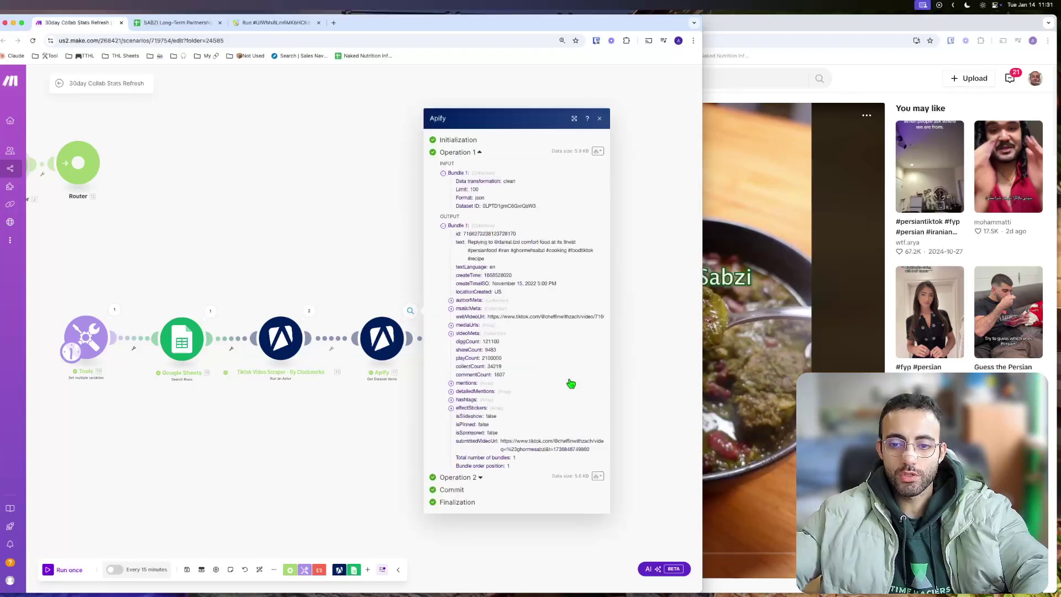
{"action": "left_click_drag", "start_coordinate": [504, 375], "coordinate": [483, 342]}
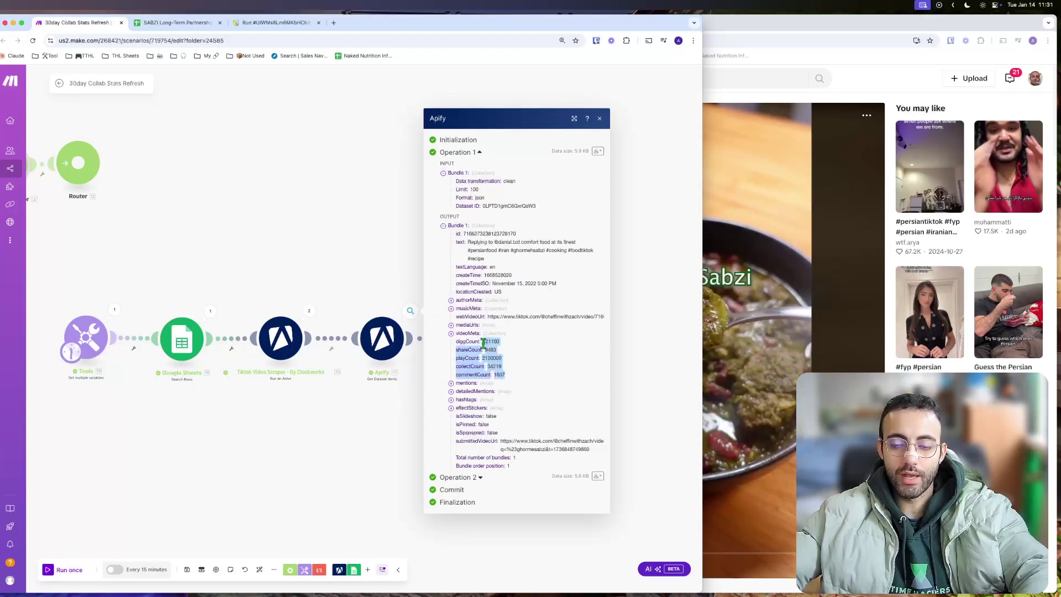
{"action": "left_click", "coordinate": [289, 274]}
Compare the Update a Row module's mappings for columns R, S and T with the tracker's Likes, Comments and Views columns, and confirm the settings.
{"action": "left_click", "coordinate": [484, 338]}
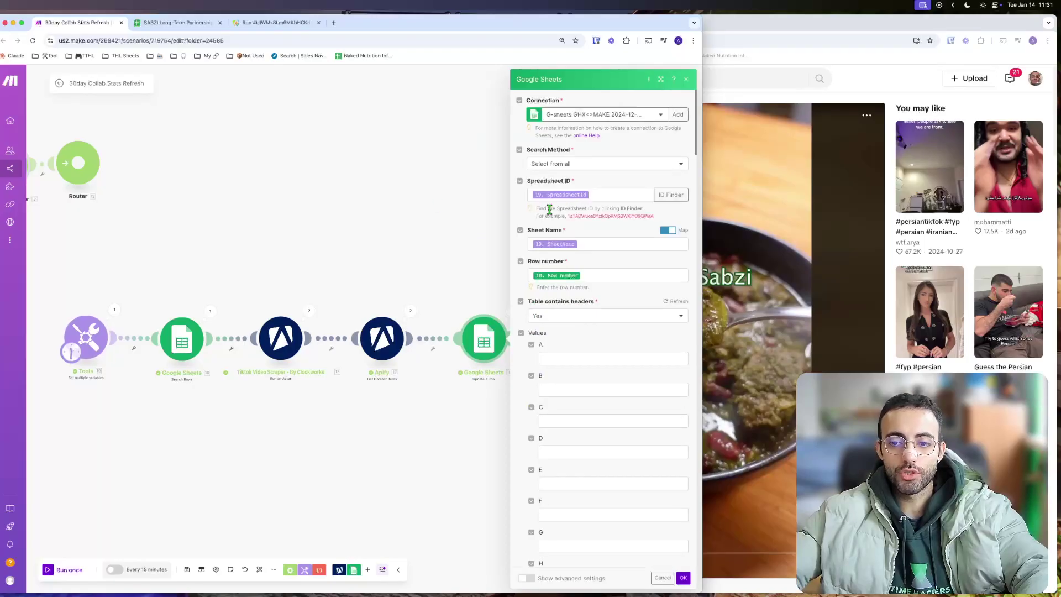
{"action": "scroll", "coordinate": [572, 312], "scroll_direction": "down", "scroll_amount": 12}
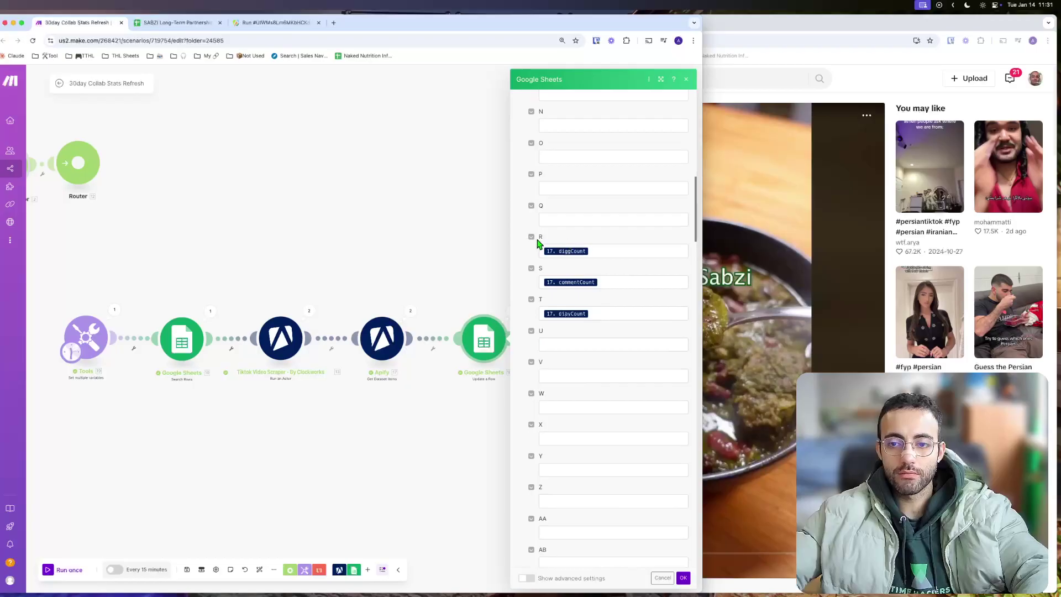
{"action": "left_click", "coordinate": [176, 23]}
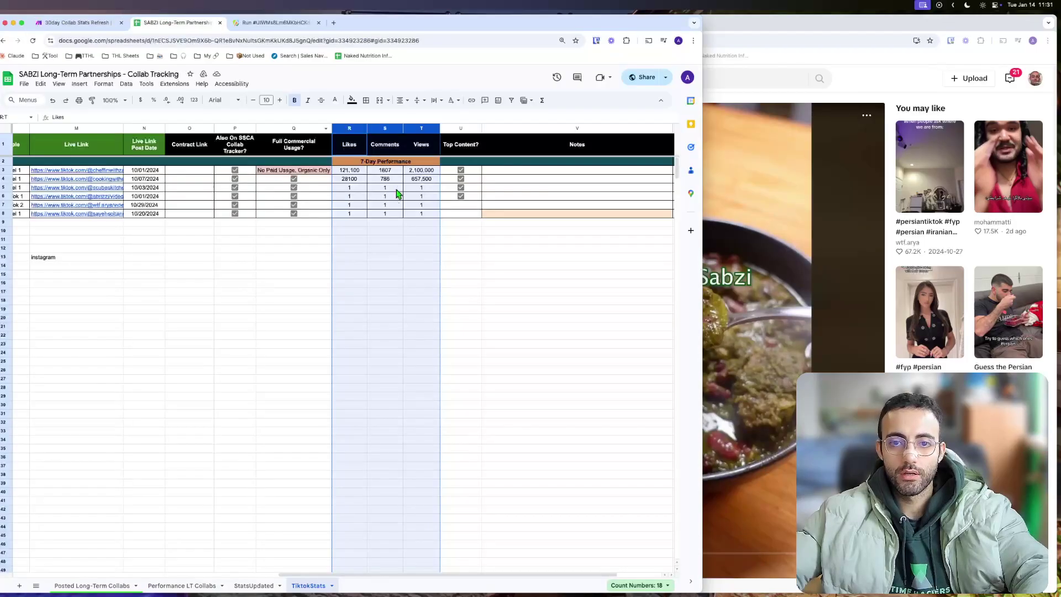
{"action": "left_click", "coordinate": [412, 302]}
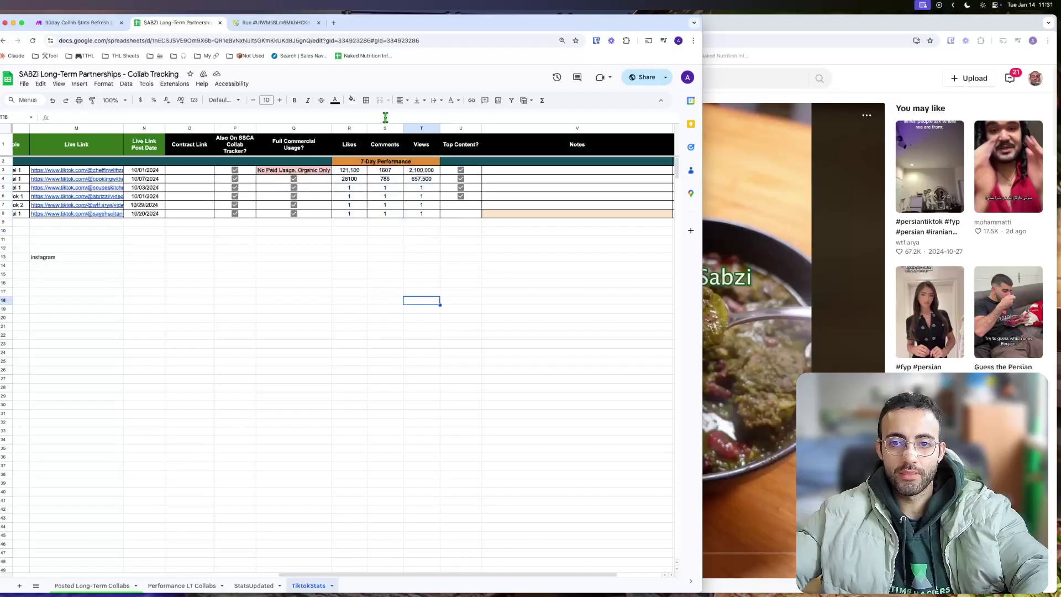
{"action": "left_click", "coordinate": [51, 24]}
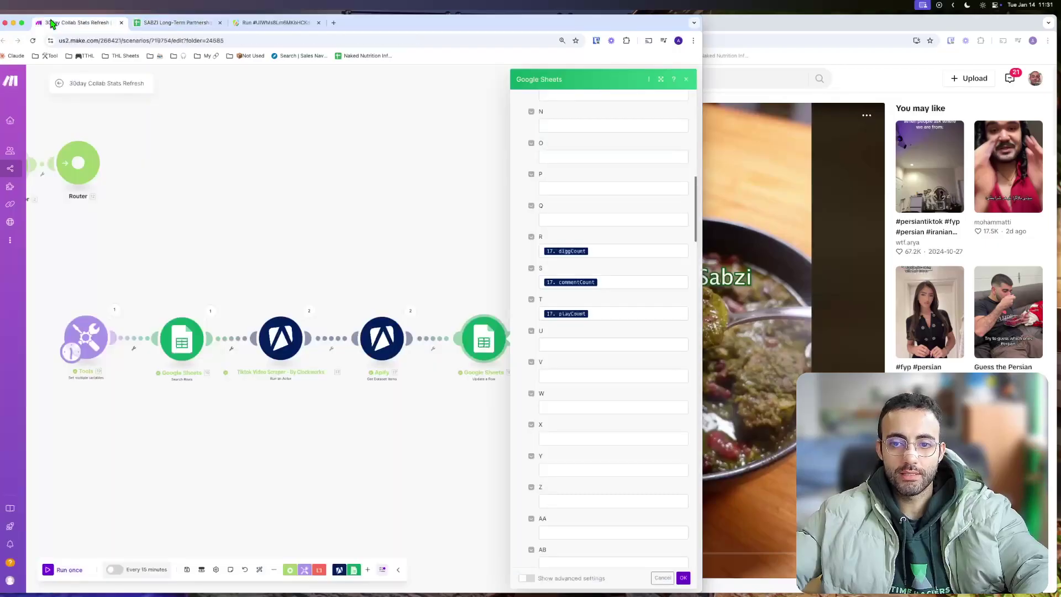
{"action": "left_click", "coordinate": [683, 577]}
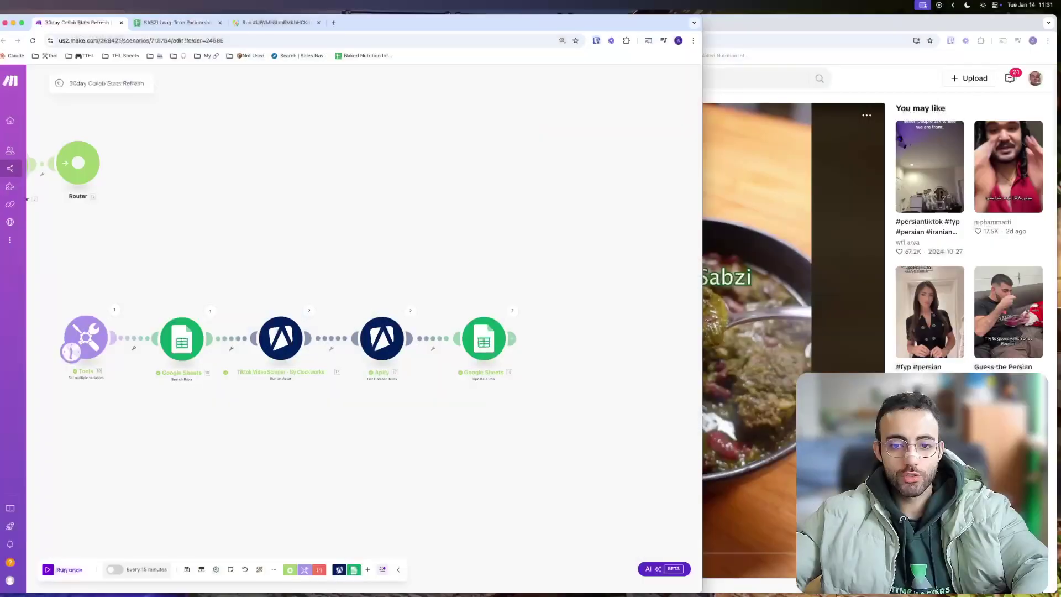
Set the Search Rows module's limit to 5 and run the scenario once.
{"action": "left_click", "coordinate": [182, 338]}
{"action": "left_click", "coordinate": [252, 476]}
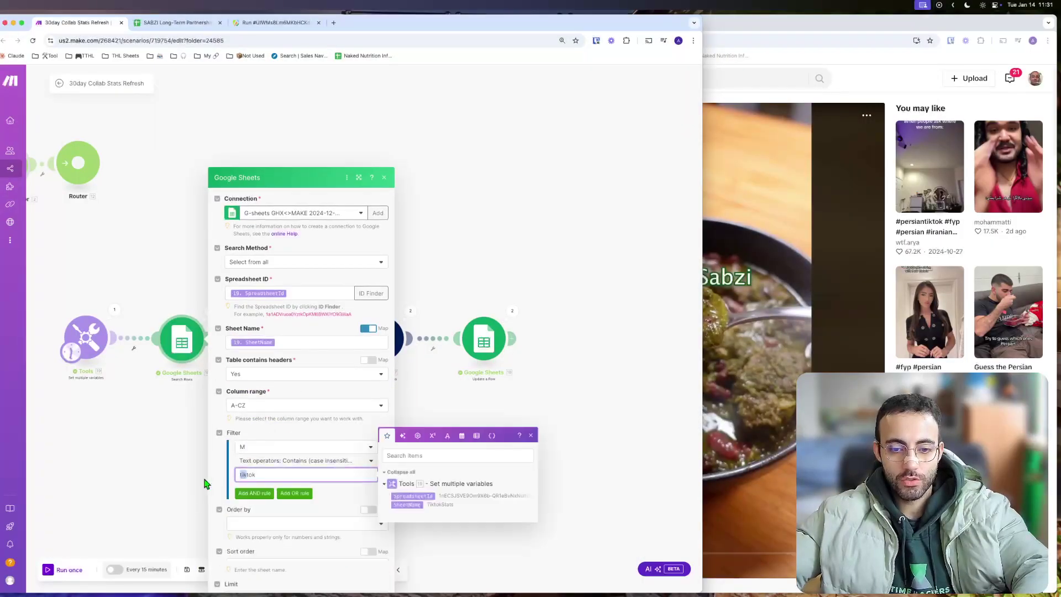
{"action": "type", "text": "5"}
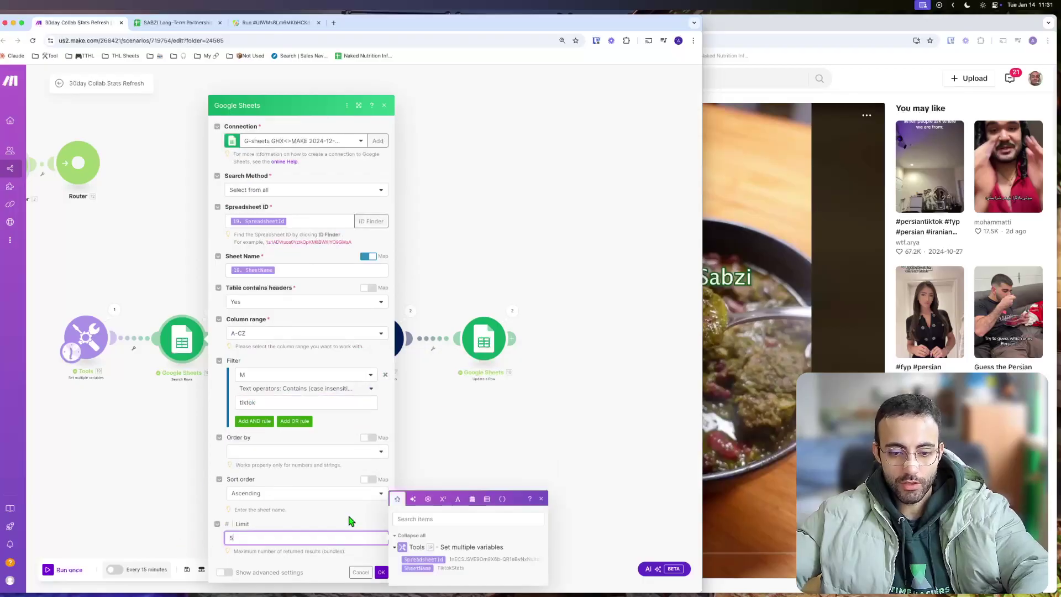
{"action": "left_click", "coordinate": [382, 572]}
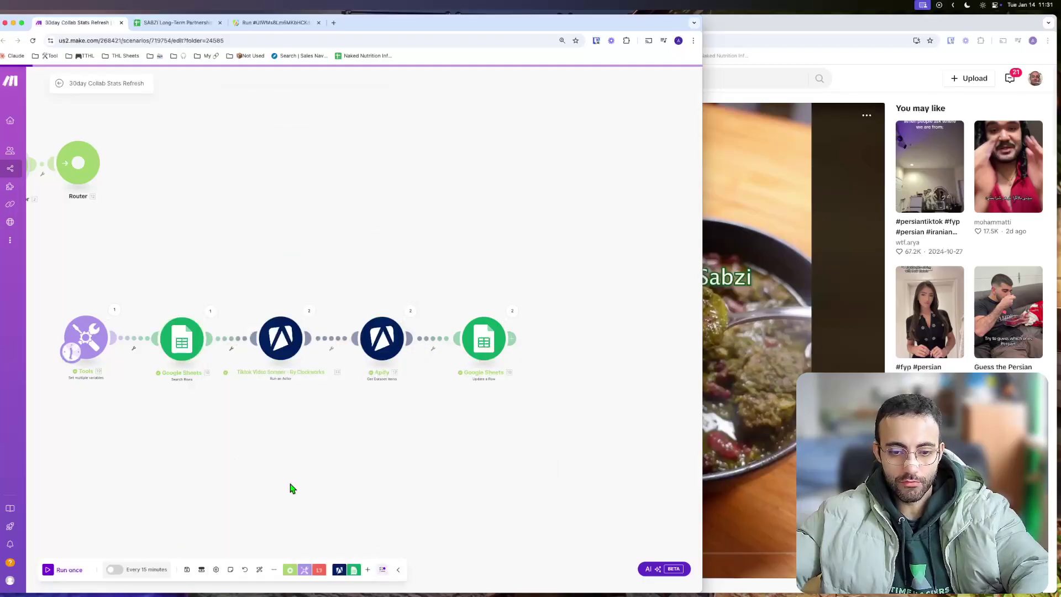
{"action": "left_click", "coordinate": [74, 569]}
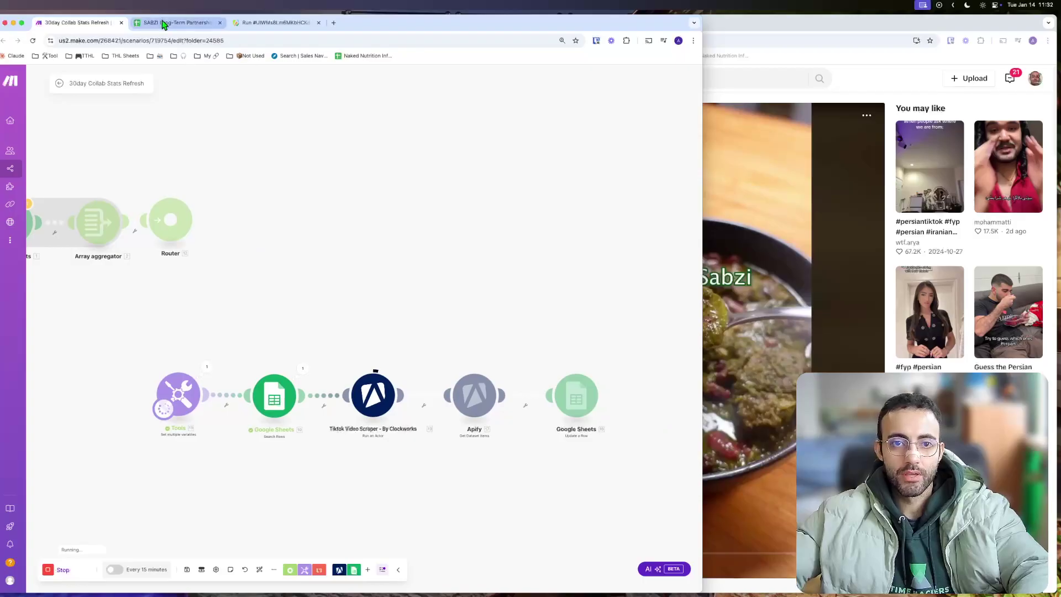
Switch to the collab tracker sheet and reset the populated Likes, Comments and Views values in rows 3 and 4 to 1.
{"action": "left_click", "coordinate": [164, 24]}
{"action": "left_click", "coordinate": [419, 172]}
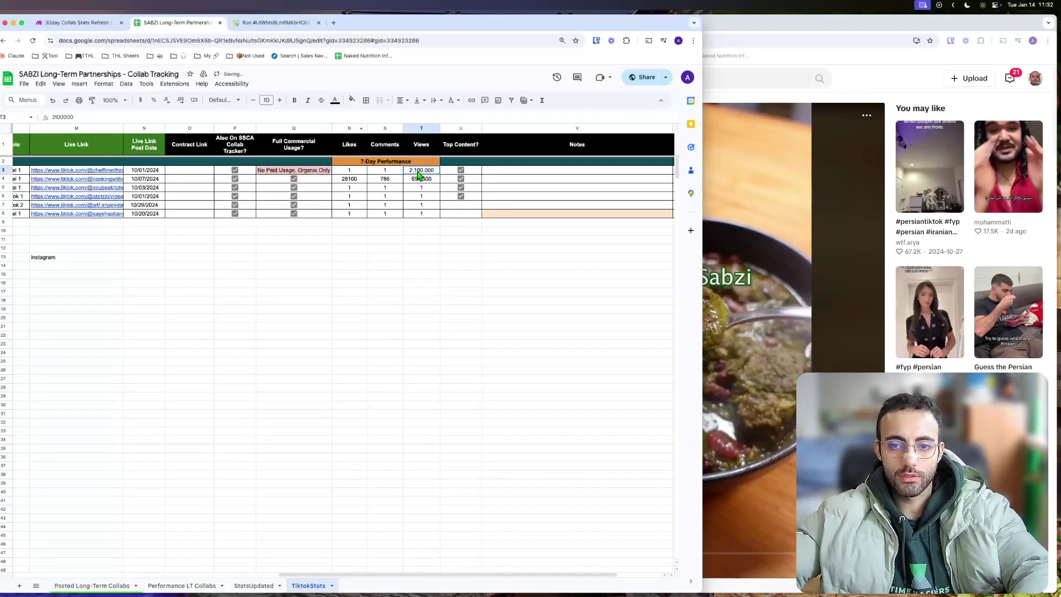
{"action": "type", "text": "1"}
{"action": "left_click", "coordinate": [353, 180]}
{"action": "type", "text": "1"}
{"action": "left_click", "coordinate": [387, 181]}
{"action": "type", "text": "1"}
{"action": "left_click", "coordinate": [418, 180]}
{"action": "type", "text": "1"}
{"action": "left_click", "coordinate": [426, 310]}
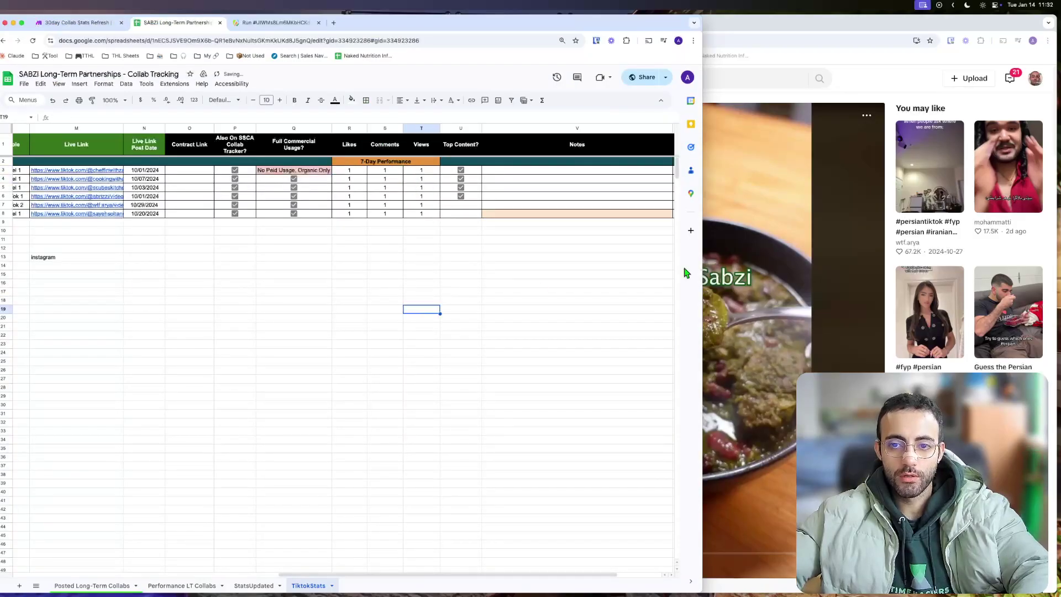
Open the TikTok live link from row 8 of the tracker in the second browser window and pause the video.
{"action": "left_click", "coordinate": [712, 246]}
{"action": "left_click", "coordinate": [240, 281]}
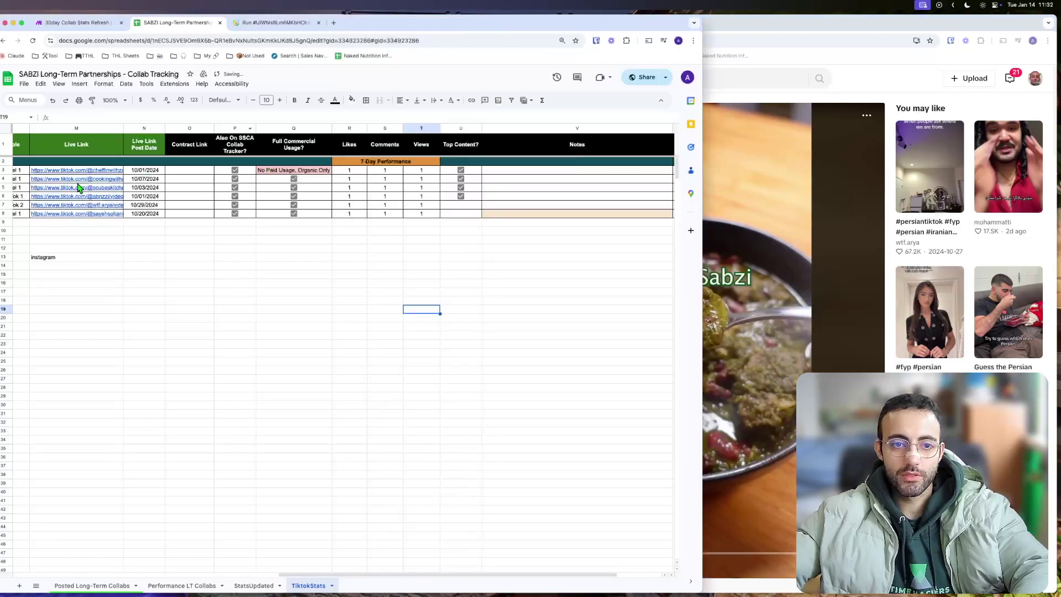
{"action": "left_click", "coordinate": [83, 215]}
{"action": "left_click", "coordinate": [106, 228]}
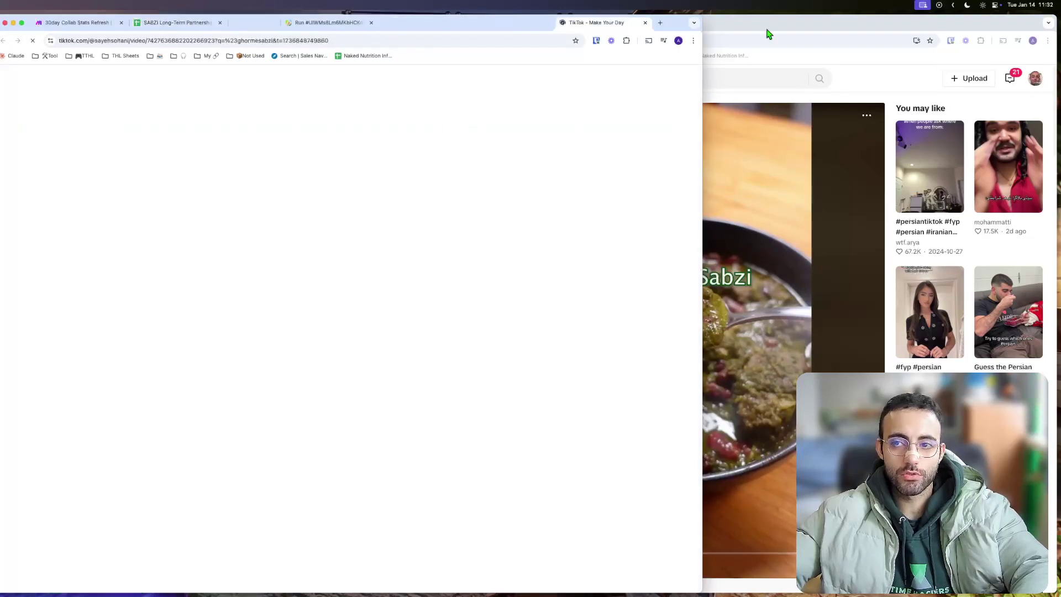
{"action": "key", "text": "space"}
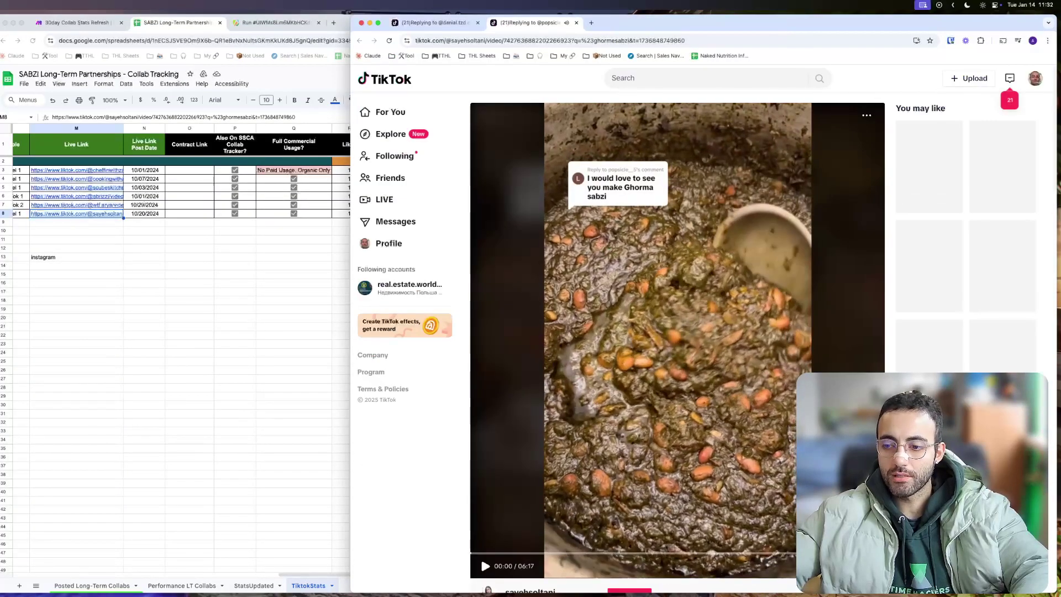
Play the opened TikTok video, skip ahead to about its halfway point and pause it.
{"action": "left_click", "coordinate": [765, 417]}
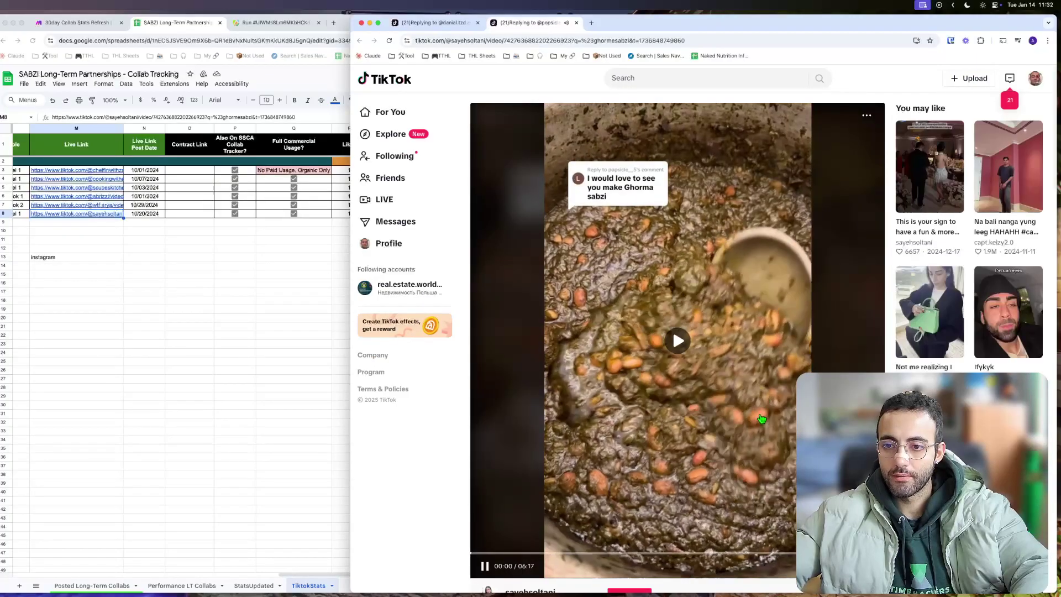
{"action": "left_click", "coordinate": [992, 5]}
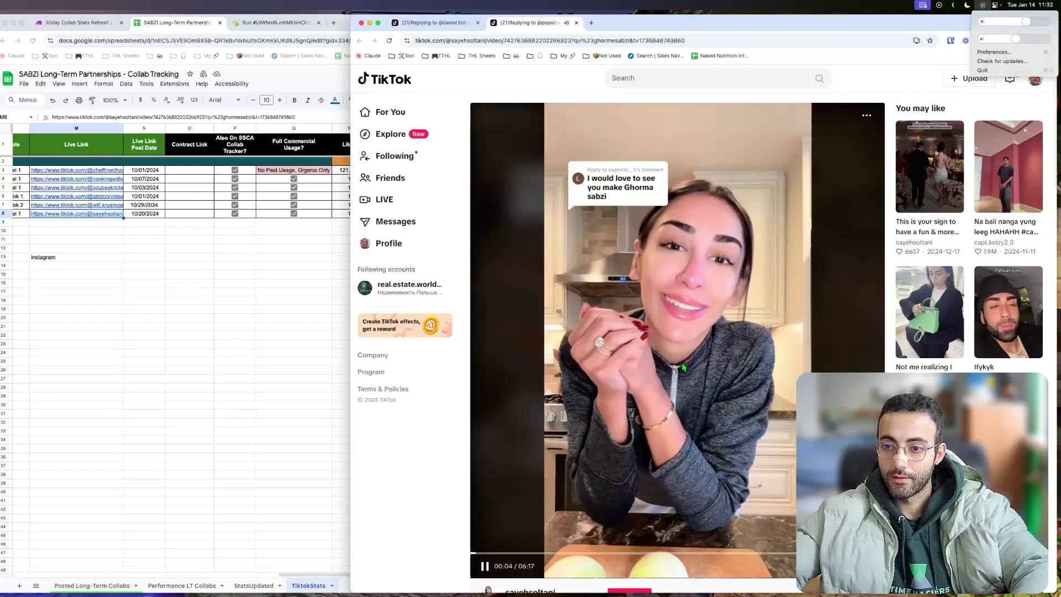
{"action": "left_click", "coordinate": [658, 552]}
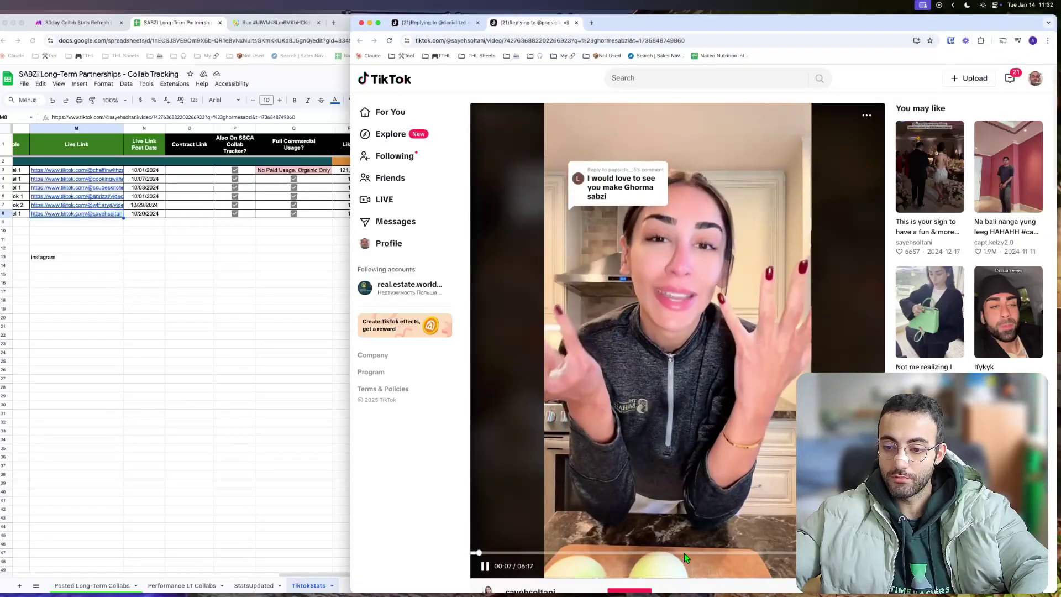
{"action": "left_click", "coordinate": [685, 552]}
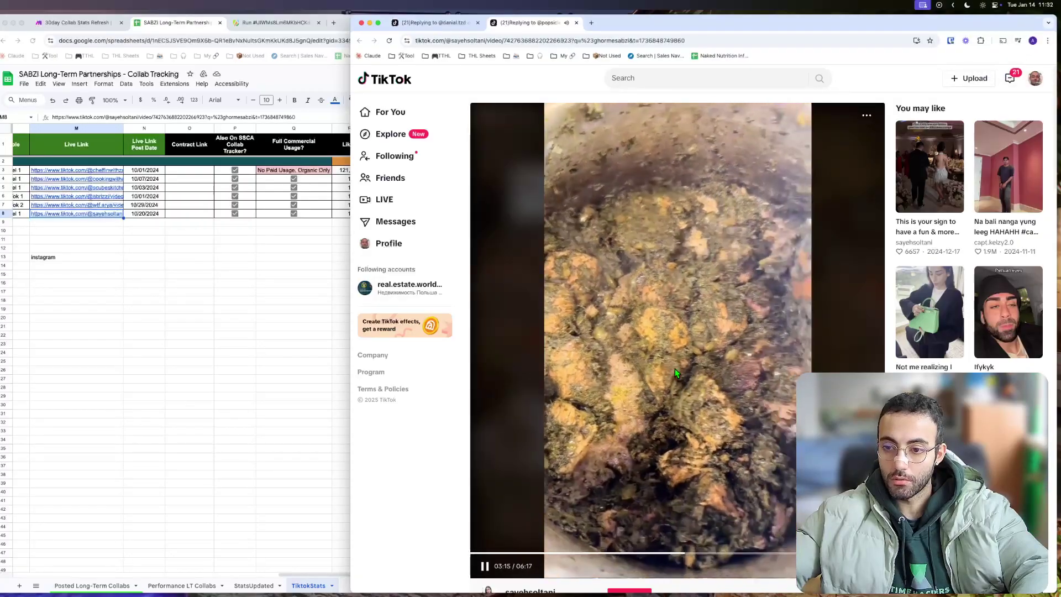
{"action": "left_click", "coordinate": [660, 365]}
Check the running scenario in Make and open the Tiktok Video Scraper's list of recent runs in Apify.
{"action": "left_click", "coordinate": [189, 373]}
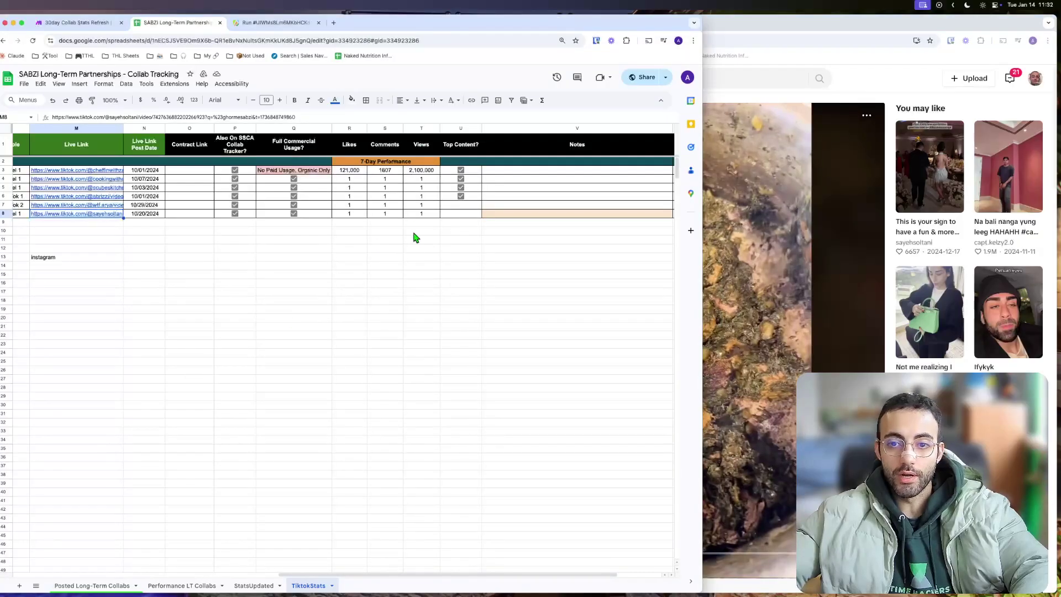
{"action": "left_click", "coordinate": [95, 24]}
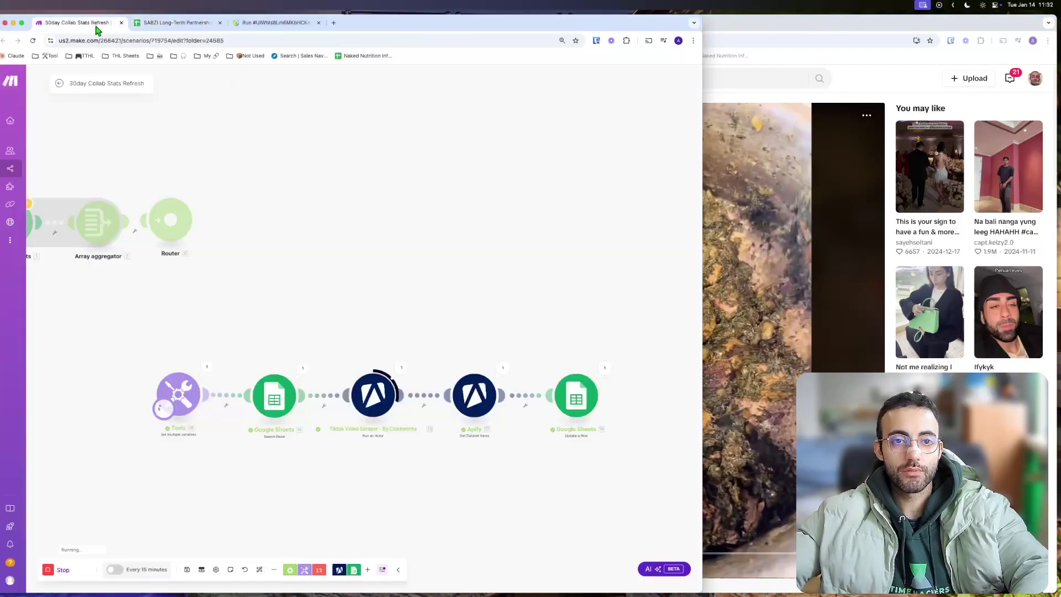
{"action": "left_click", "coordinate": [274, 23]}
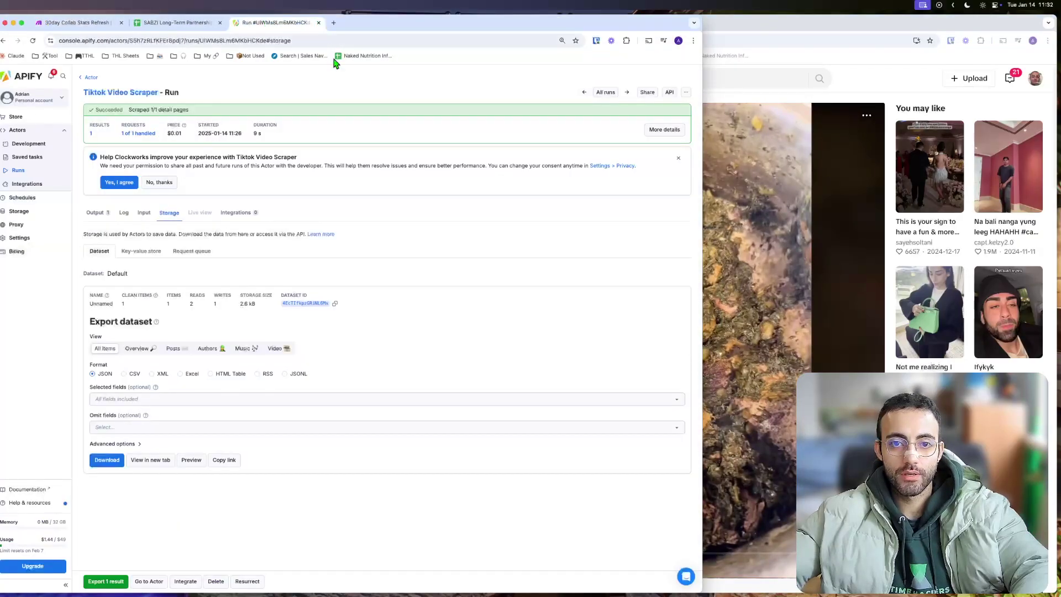
{"action": "left_click", "coordinate": [91, 78]}
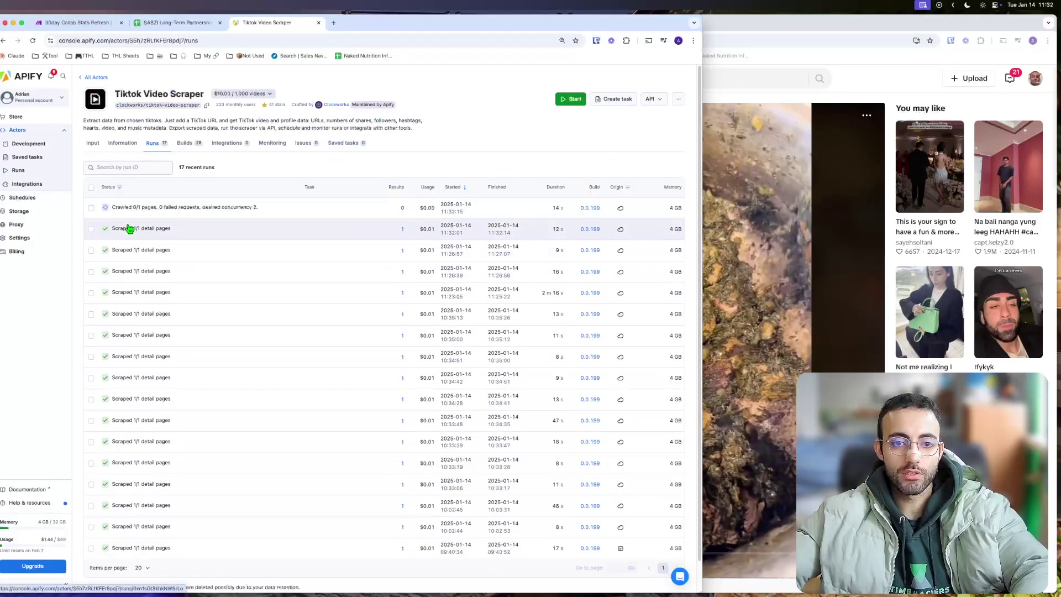
Return to the collab tracker, check its first stats rows and move its tab into the second browser window.
{"action": "left_click", "coordinate": [169, 23]}
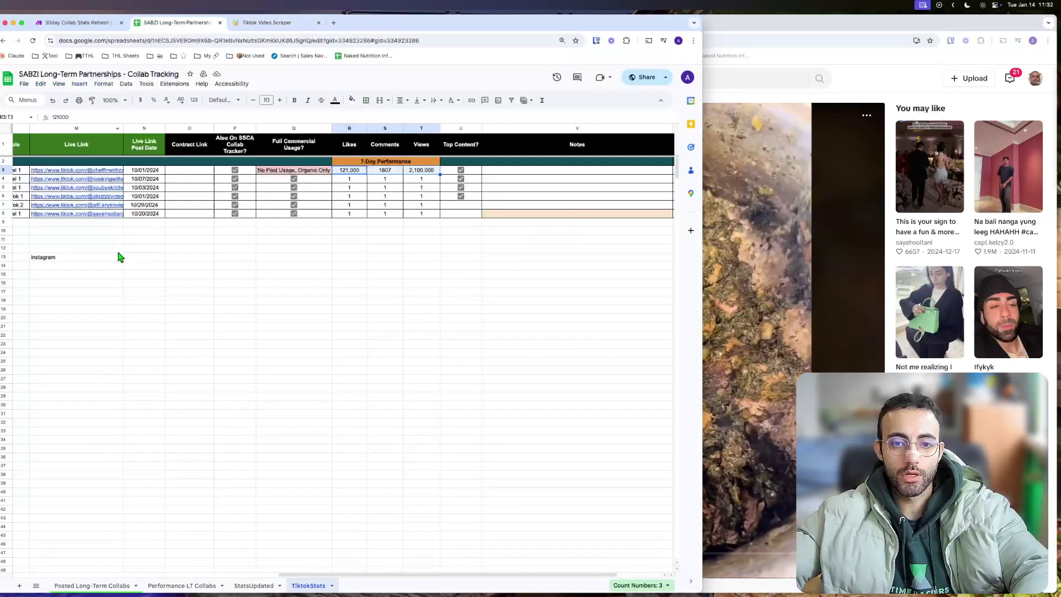
{"action": "left_click", "coordinate": [383, 188]}
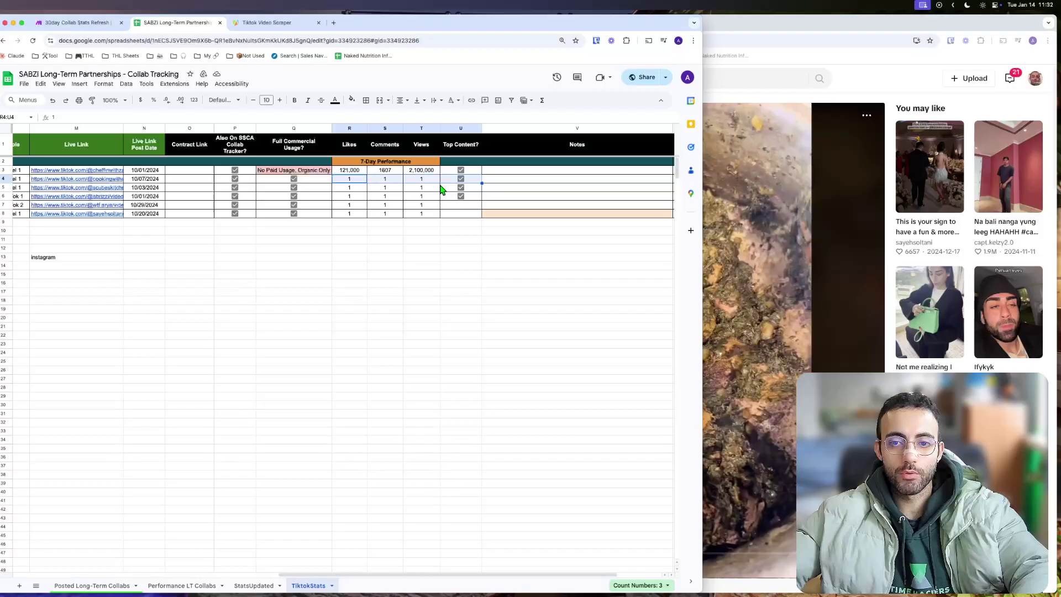
{"action": "left_click", "coordinate": [94, 25]}
{"action": "left_click_drag", "start_coordinate": [168, 26], "coordinate": [636, 25]}
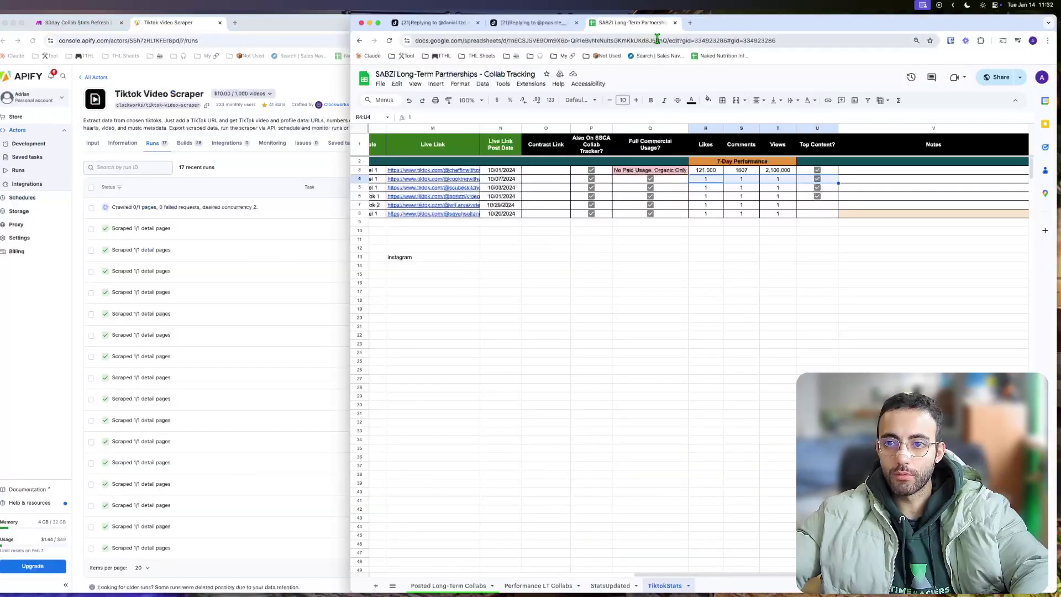
{"action": "left_click", "coordinate": [778, 318]}
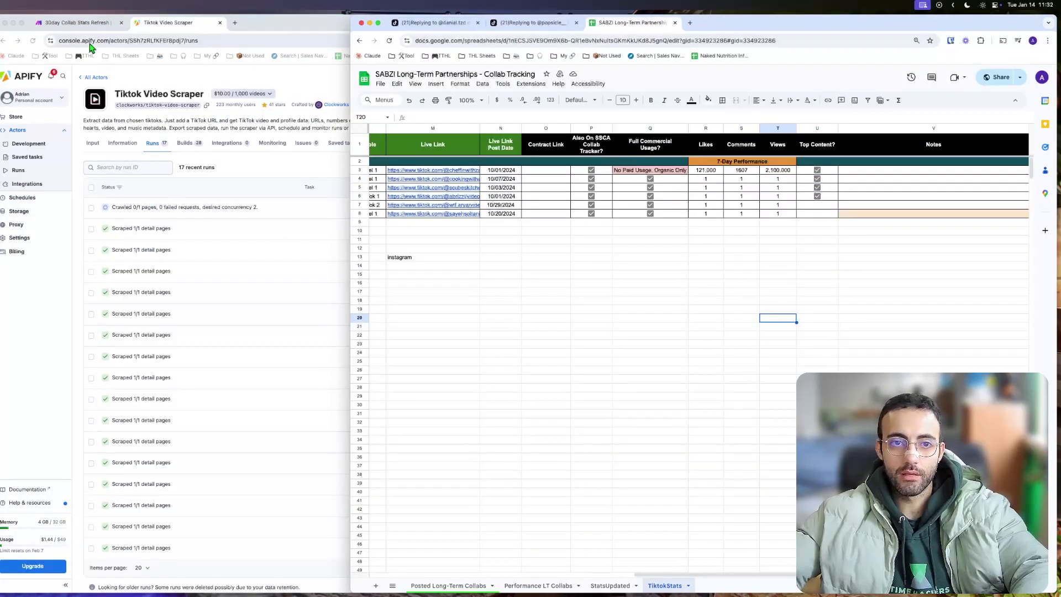
Bring up the Make scenario and narrow the tracker's window so both are visible side by side with the 7-Day Performance columns.
{"action": "left_click", "coordinate": [78, 22]}
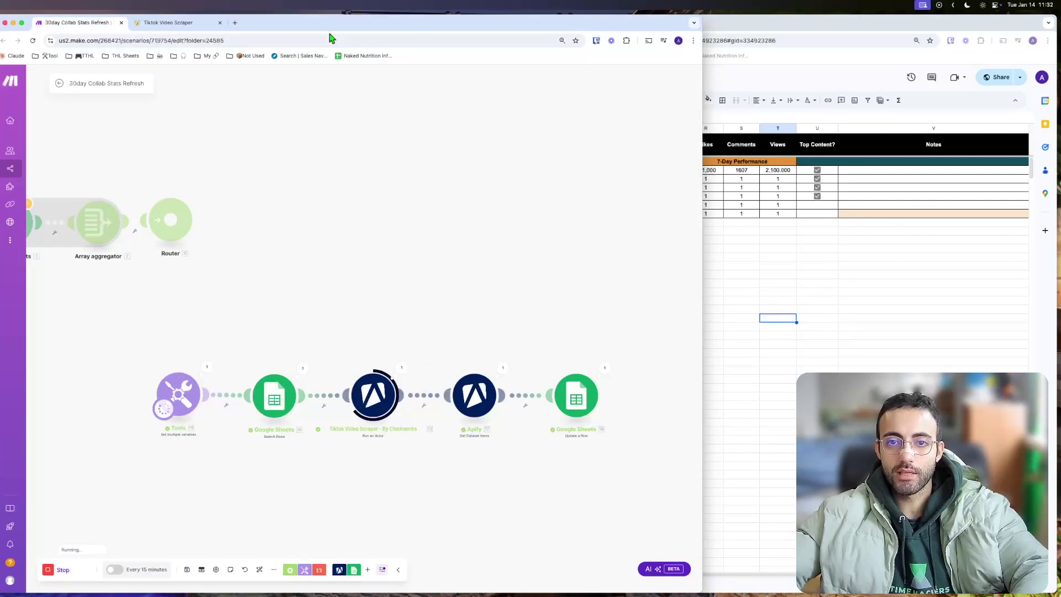
{"action": "left_click", "coordinate": [744, 214]}
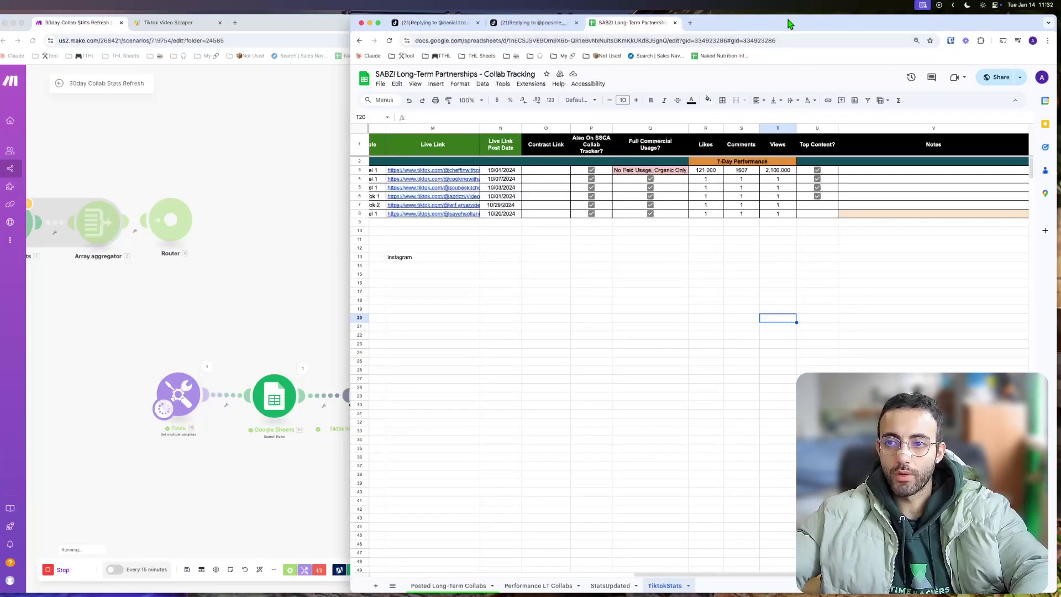
{"action": "left_click_drag", "start_coordinate": [789, 20], "coordinate": [1060, 17]}
{"action": "scroll", "coordinate": [803, 236], "scroll_direction": "right", "scroll_amount": 5}
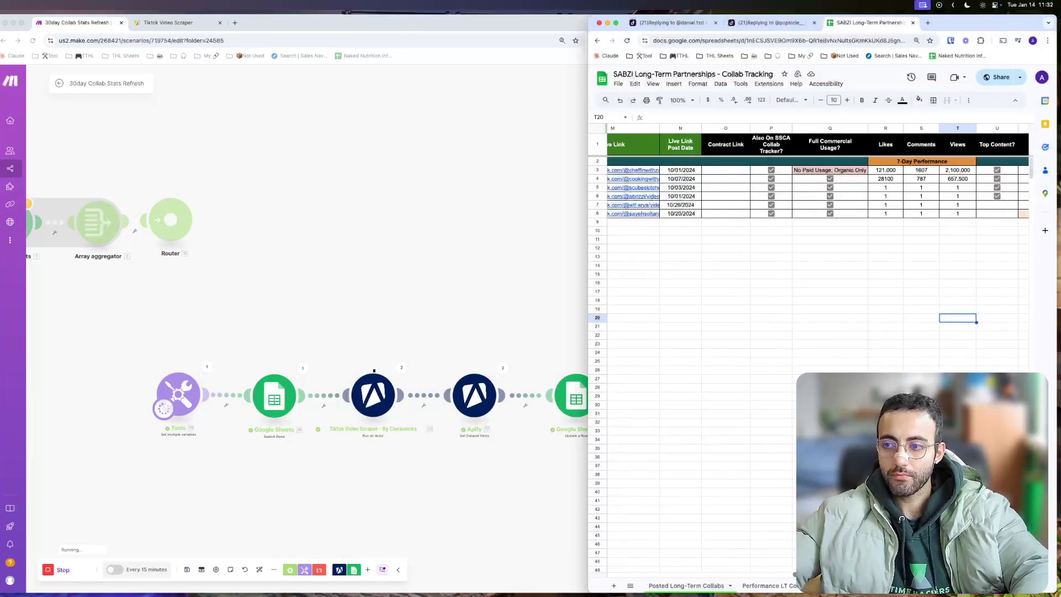
Examine the Likes, Comments and Views values in rows 4 and 5 of the tracker while the scenario runs.
{"action": "left_click_drag", "start_coordinate": [791, 178], "coordinate": [860, 186]}
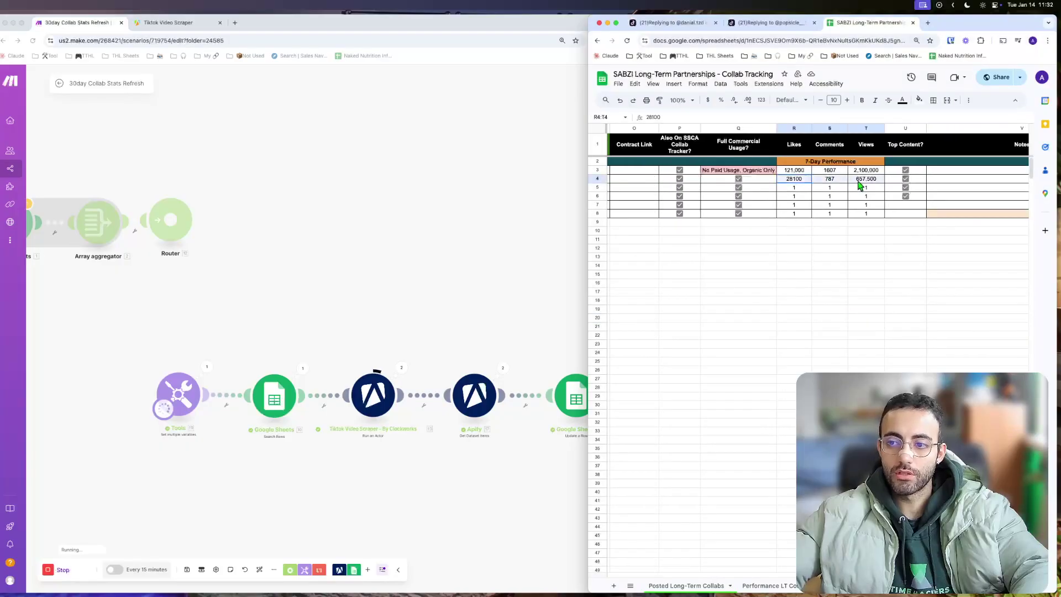
{"action": "left_click", "coordinate": [875, 356]}
{"action": "scroll", "coordinate": [817, 353], "scroll_direction": "left", "scroll_amount": 10}
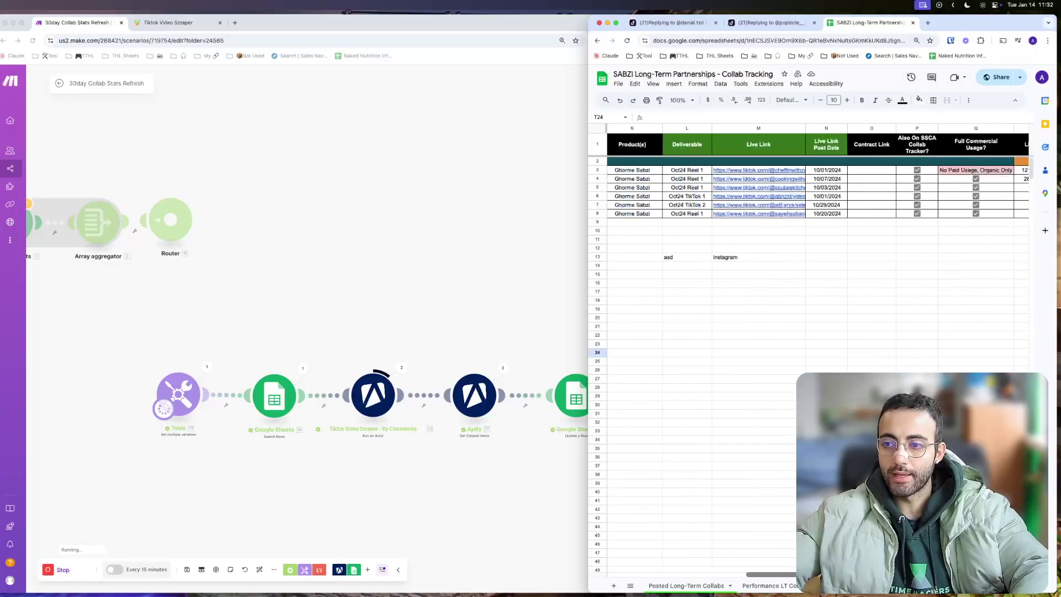
{"action": "scroll", "coordinate": [818, 353], "scroll_direction": "right", "scroll_amount": 8}
{"action": "scroll", "coordinate": [897, 313], "scroll_direction": "left", "scroll_amount": 2}
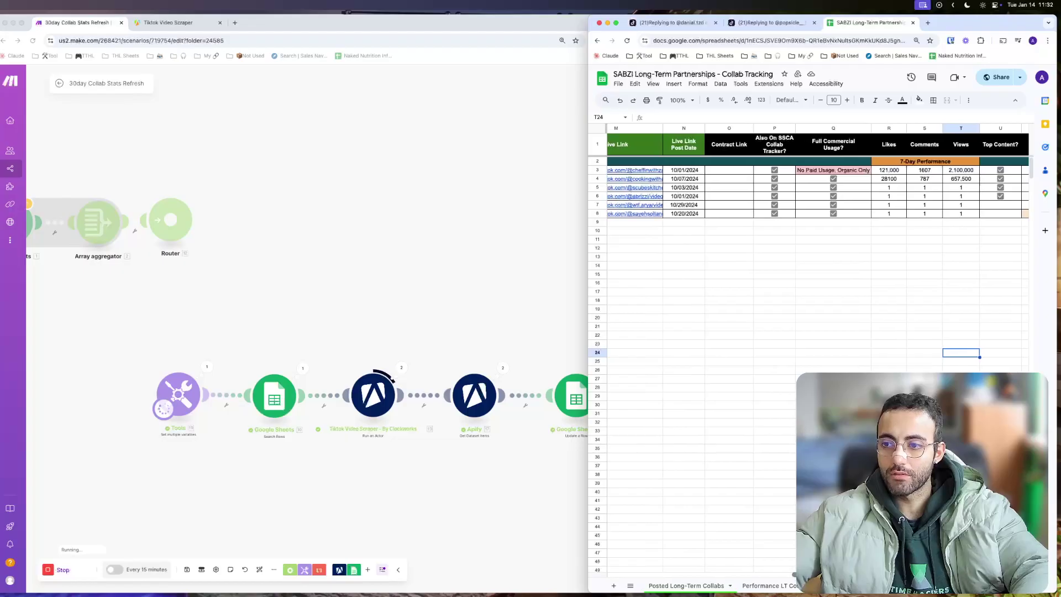
{"action": "left_click", "coordinate": [904, 179]}
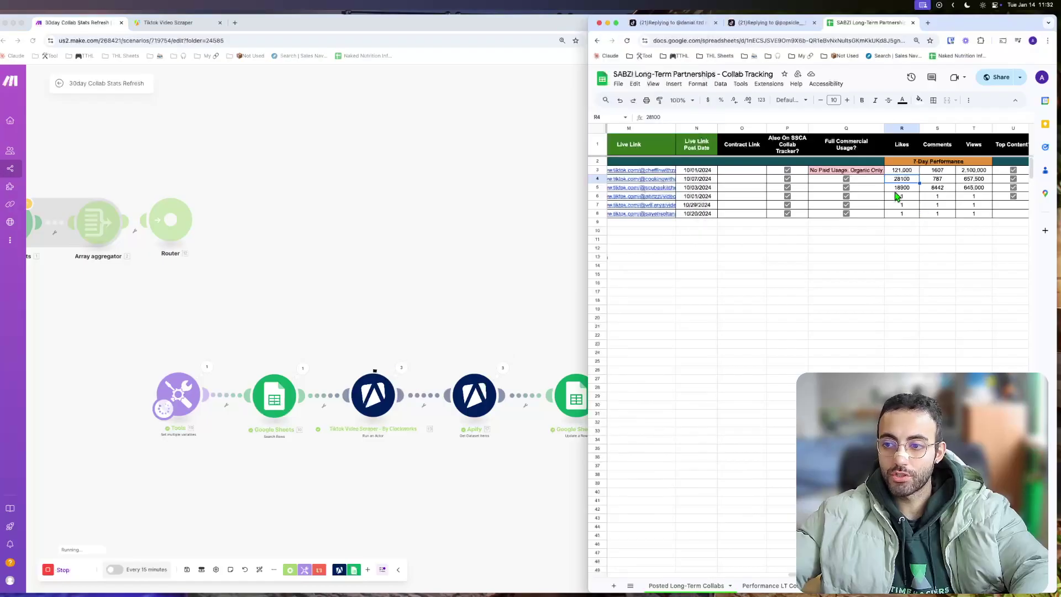
{"action": "left_click", "coordinate": [906, 189]}
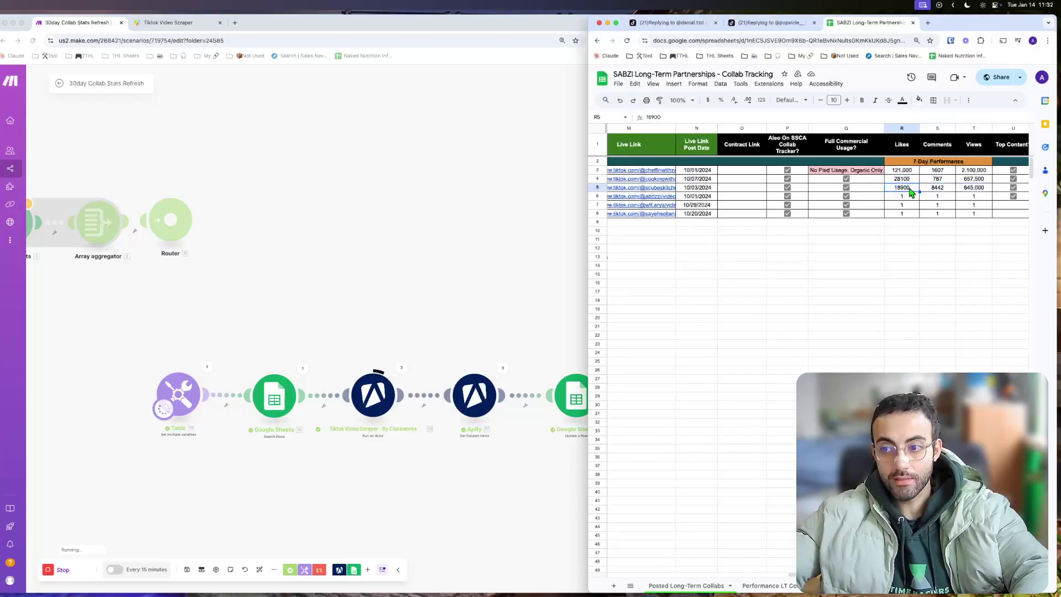
{"action": "left_click", "coordinate": [968, 189]}
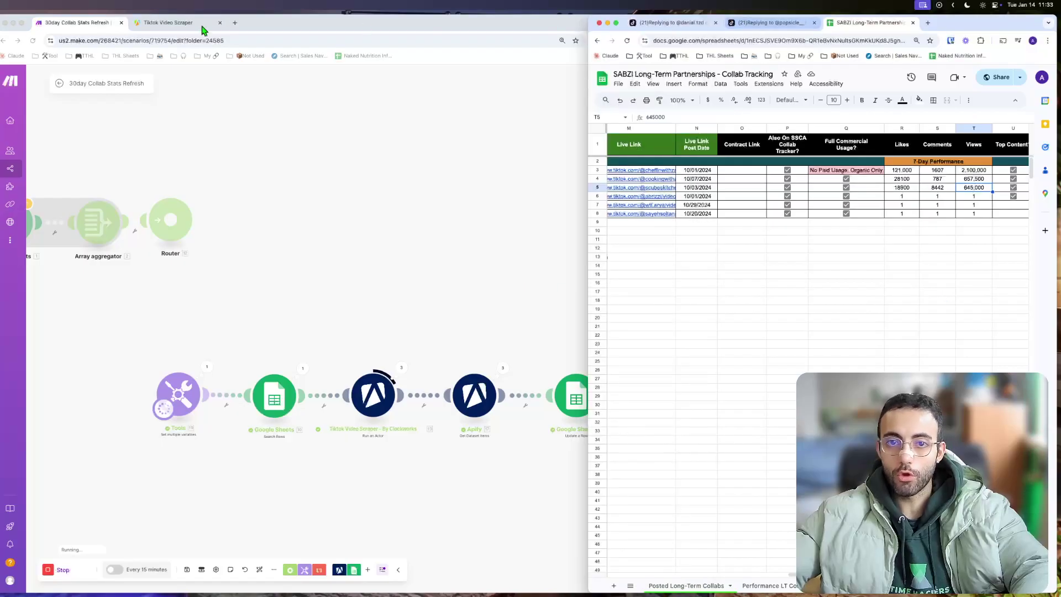
Glance at the open TikTok videos and check the progress of the Apify runs and the Make scenario.
{"action": "left_click", "coordinate": [763, 24]}
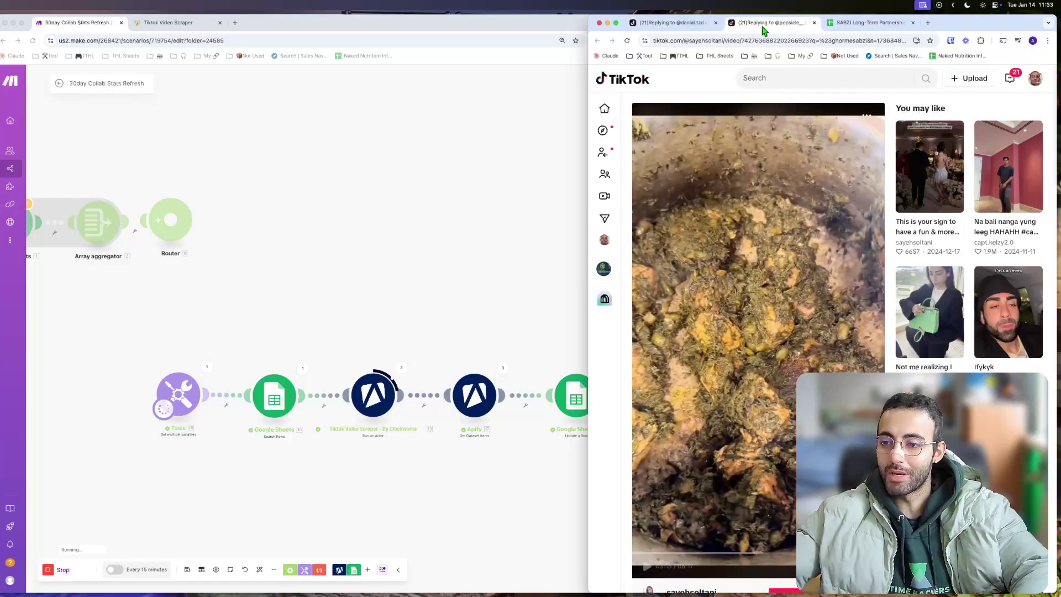
{"action": "left_click", "coordinate": [671, 23]}
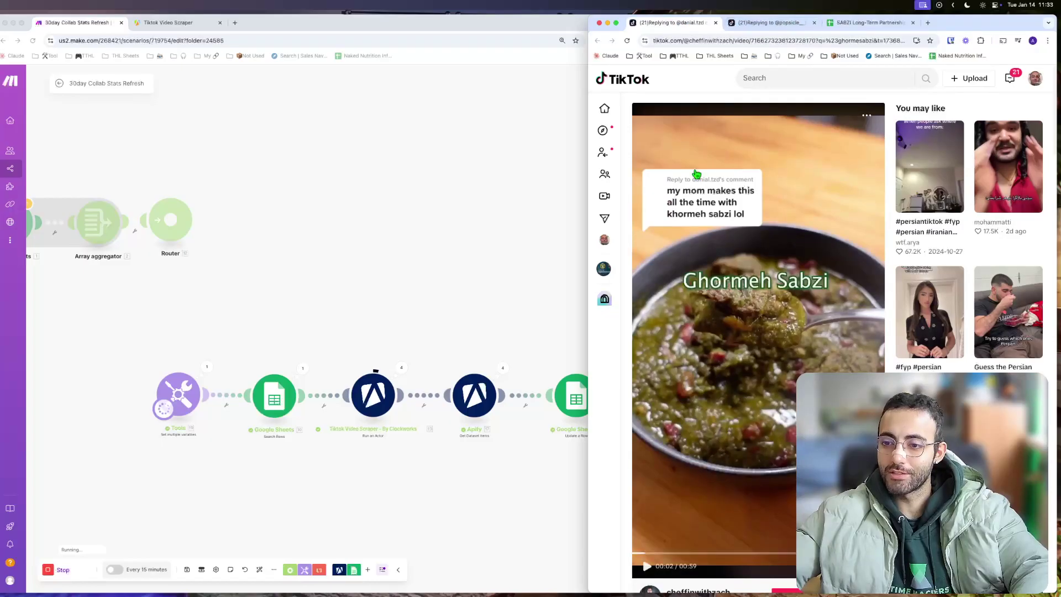
{"action": "left_click", "coordinate": [169, 23]}
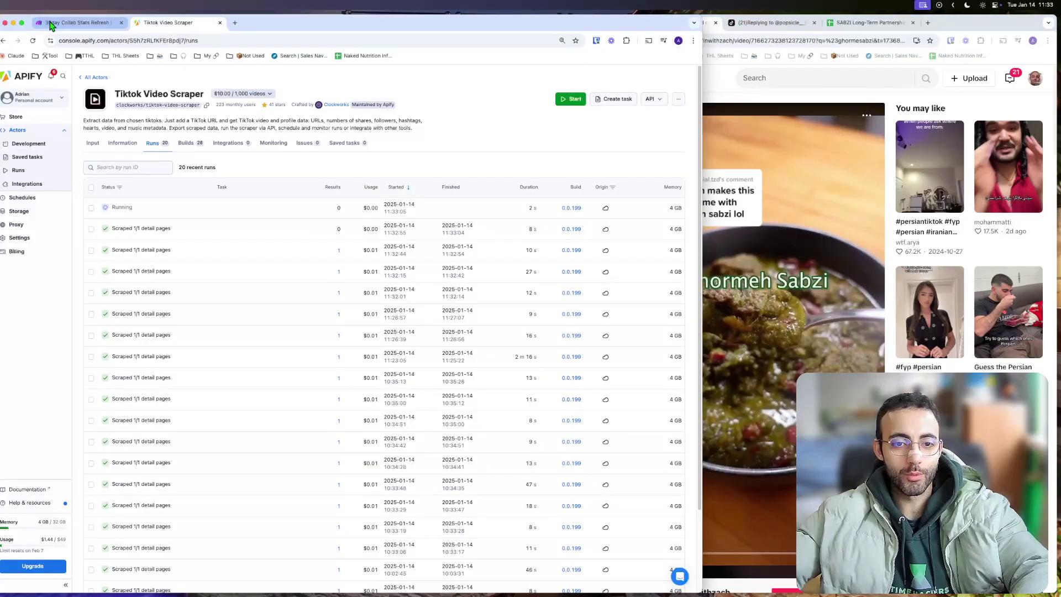
{"action": "left_click", "coordinate": [54, 25]}
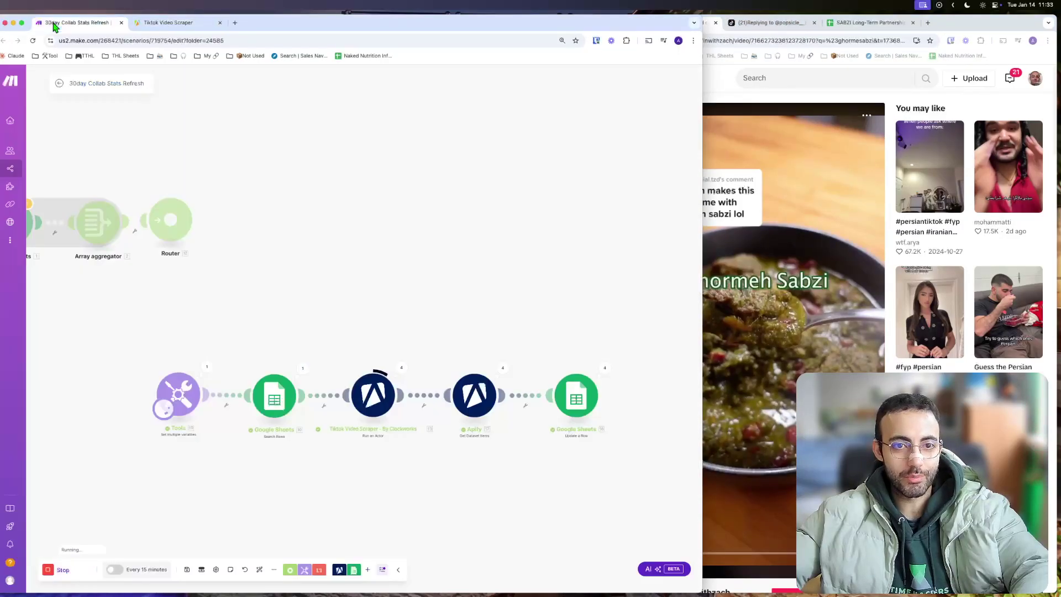
{"action": "left_click", "coordinate": [826, 180]}
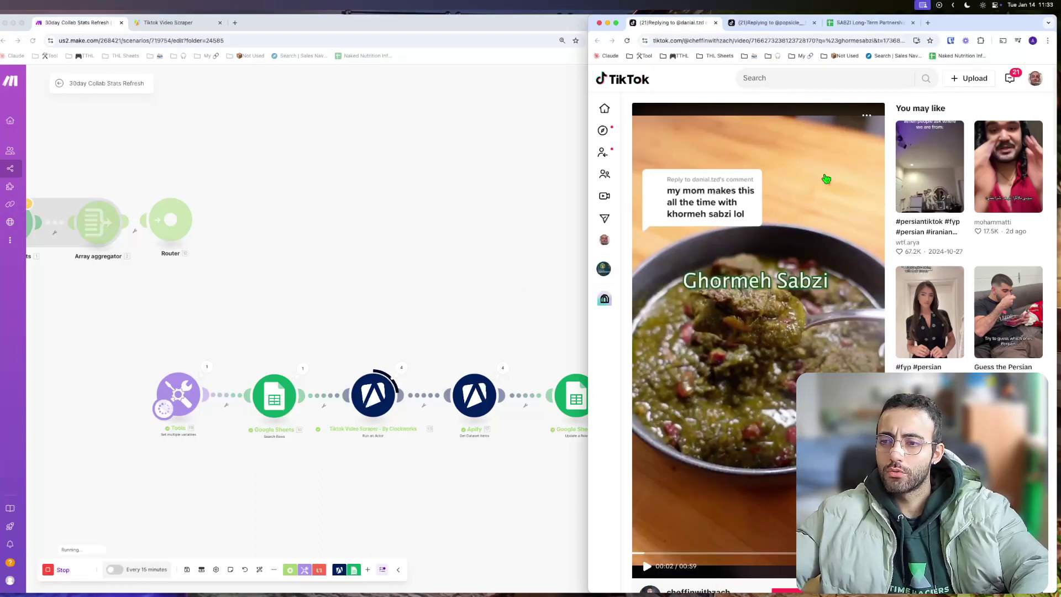
{"action": "left_click", "coordinate": [367, 200]}
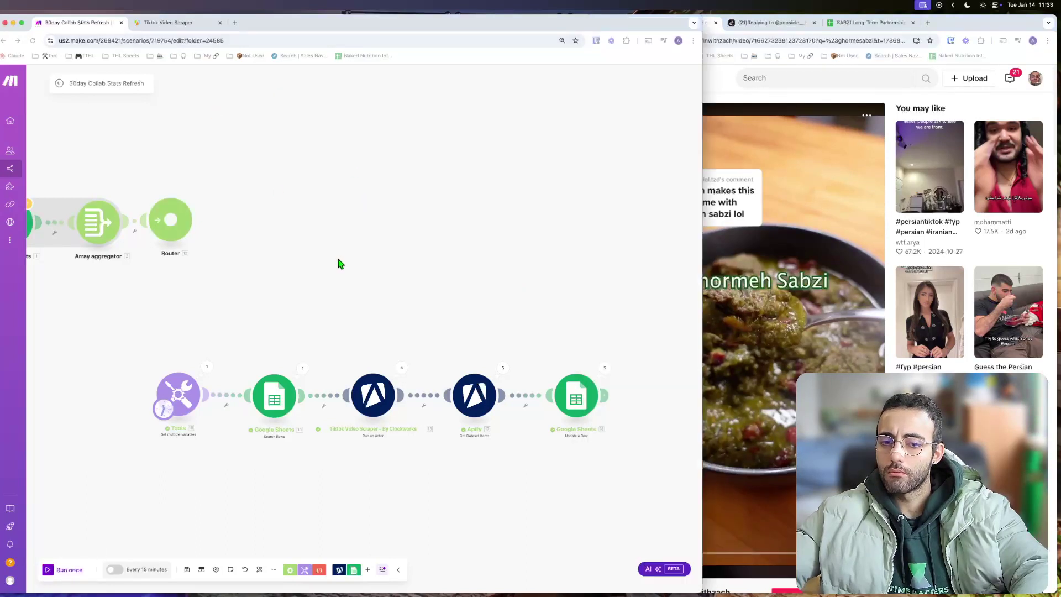
Return to the tracker and review the Likes, Comments and Views filled in for rows 3 to 7.
{"action": "left_click", "coordinate": [870, 23]}
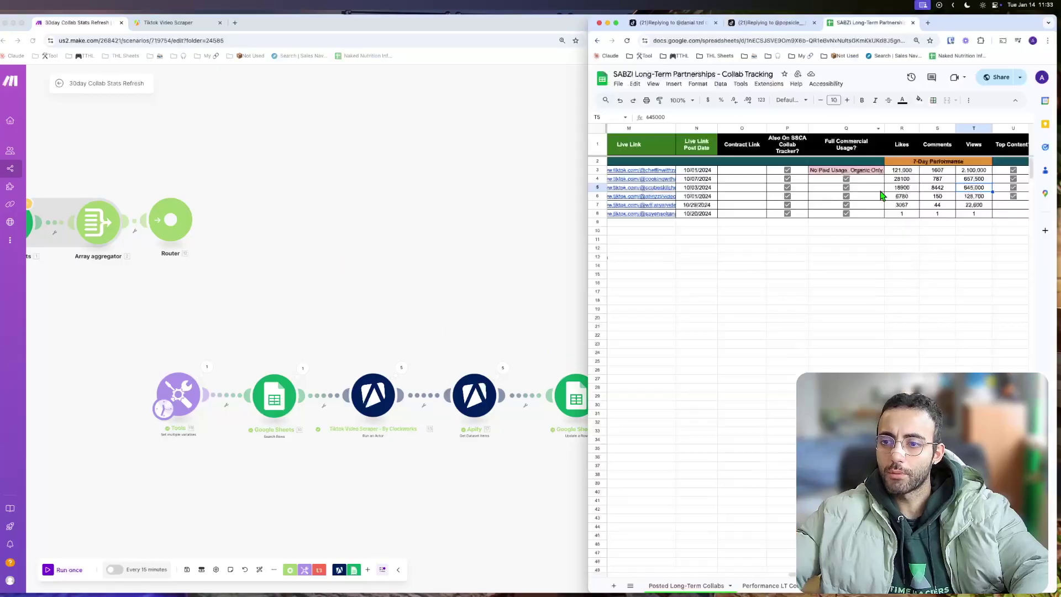
{"action": "left_click", "coordinate": [865, 223]}
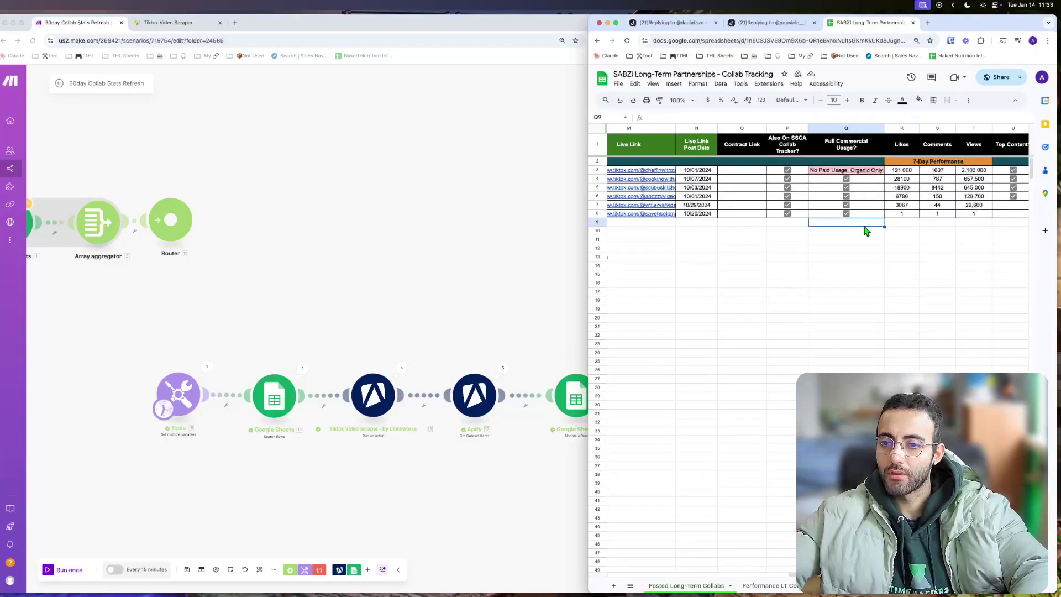
{"action": "left_click_drag", "start_coordinate": [896, 171], "coordinate": [969, 205]}
Inspect the Update a Row module's run output in Make, including Operation 5, and close it.
{"action": "left_click", "coordinate": [490, 266]}
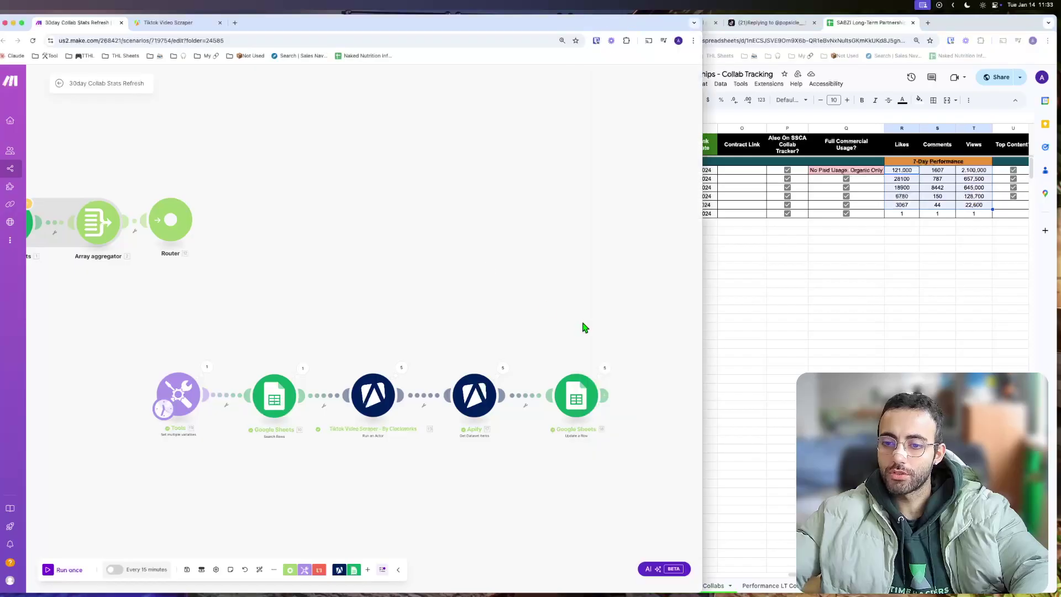
{"action": "left_click", "coordinate": [607, 369]}
{"action": "left_click", "coordinate": [459, 397]}
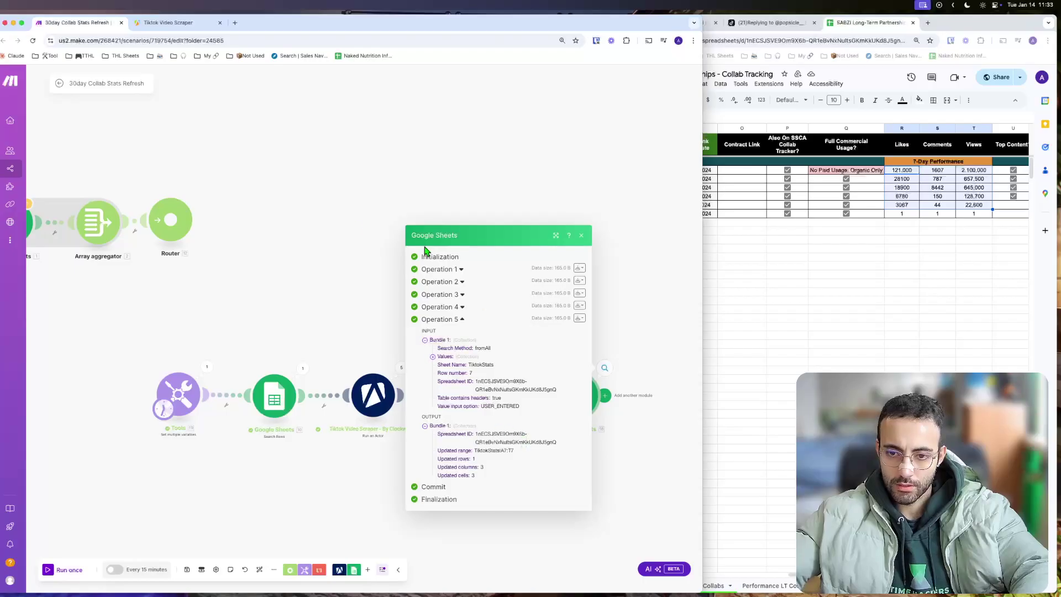
{"action": "left_click", "coordinate": [581, 235]}
Open the TikTok live link from row 8 of the tracker again and pause the video.
{"action": "left_click", "coordinate": [857, 238]}
{"action": "left_click", "coordinate": [647, 217]}
{"action": "left_click", "coordinate": [684, 229]}
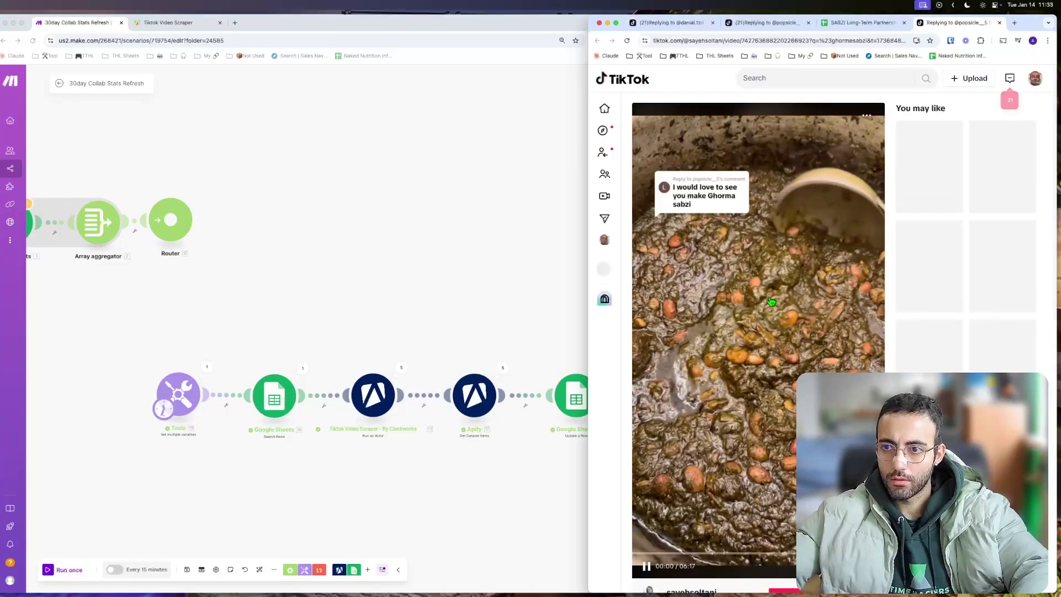
{"action": "left_click", "coordinate": [771, 301]}
Review the tracker's live links, post dates and row 7 views, and return to the row 8 TikTok video.
{"action": "left_click", "coordinate": [844, 25]}
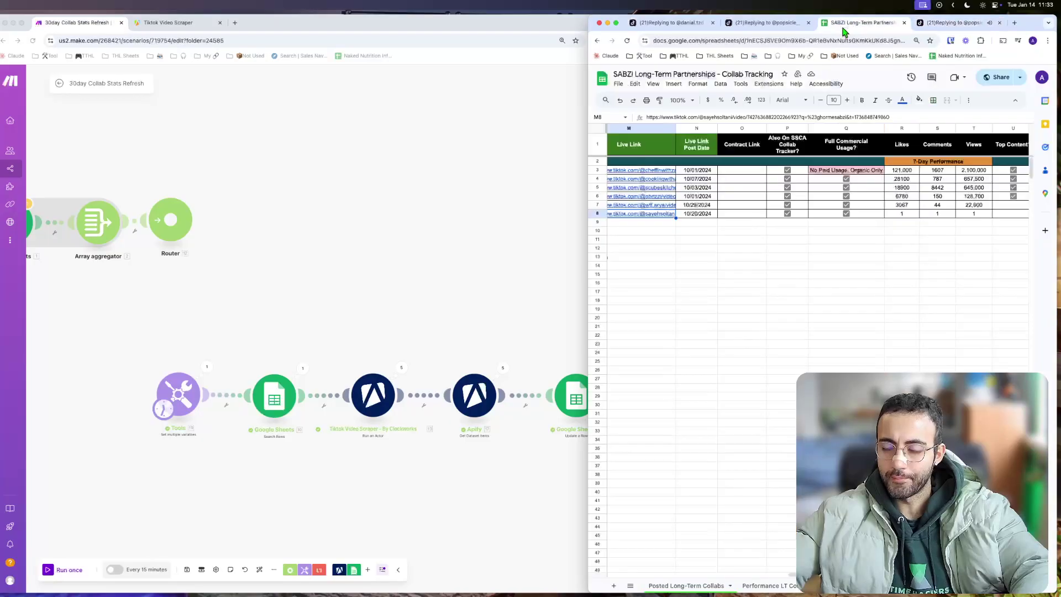
{"action": "left_click", "coordinate": [672, 171]}
{"action": "left_click", "coordinate": [741, 215]}
{"action": "left_click_drag", "start_coordinate": [684, 205], "coordinate": [692, 178]}
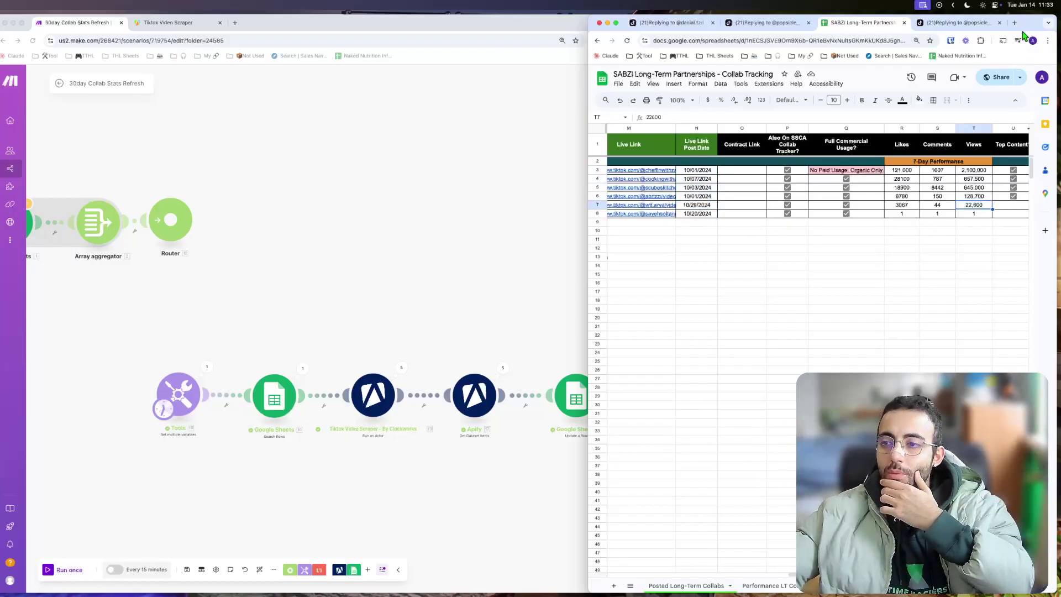
{"action": "left_click", "coordinate": [959, 22]}
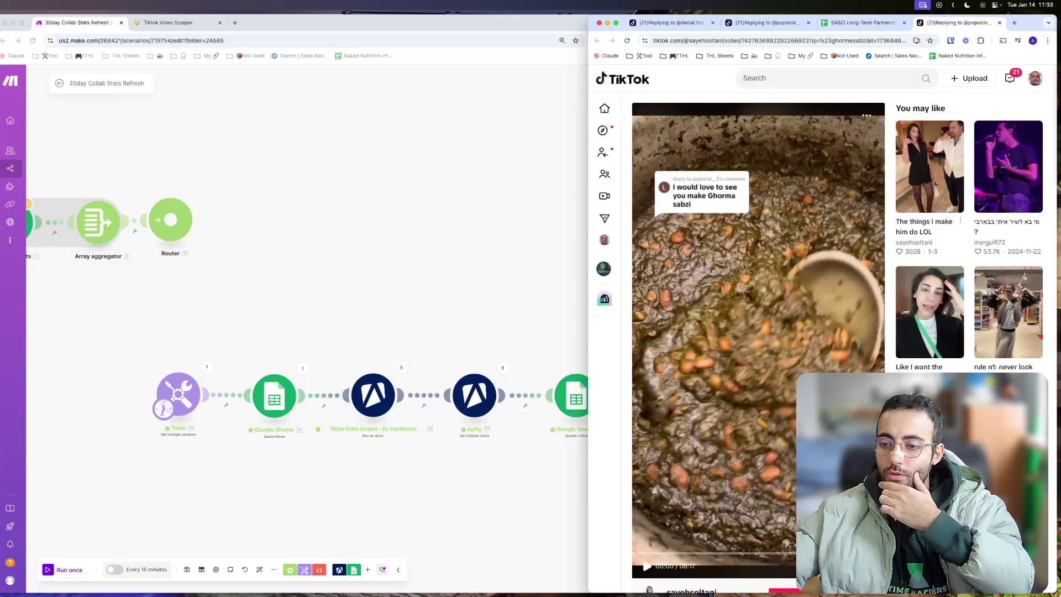
Glance at the tracker's row 7 stats and close the TikTok video opened from row 8.
{"action": "left_click", "coordinate": [868, 22]}
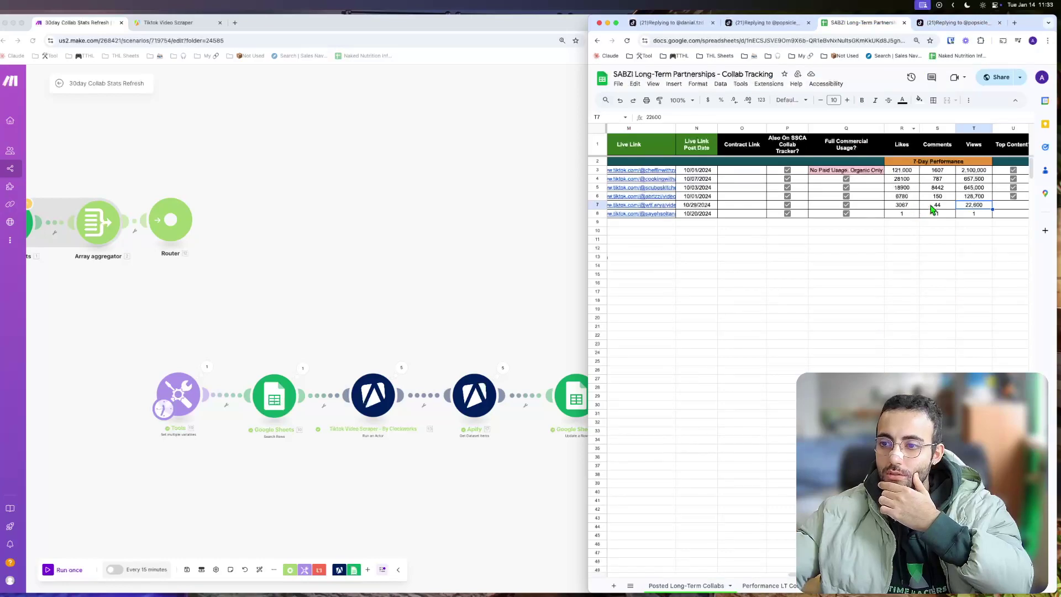
{"action": "left_click", "coordinate": [959, 23]}
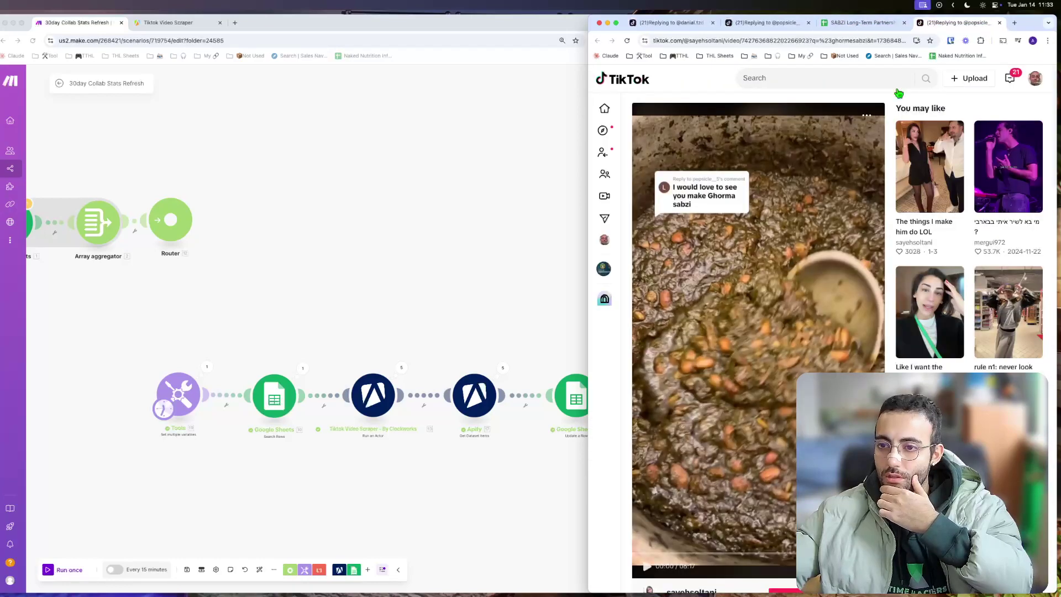
{"action": "left_click", "coordinate": [1000, 23]}
Open the TikTok live link from row 7 of the tracker and pause the video.
{"action": "left_click", "coordinate": [640, 207]}
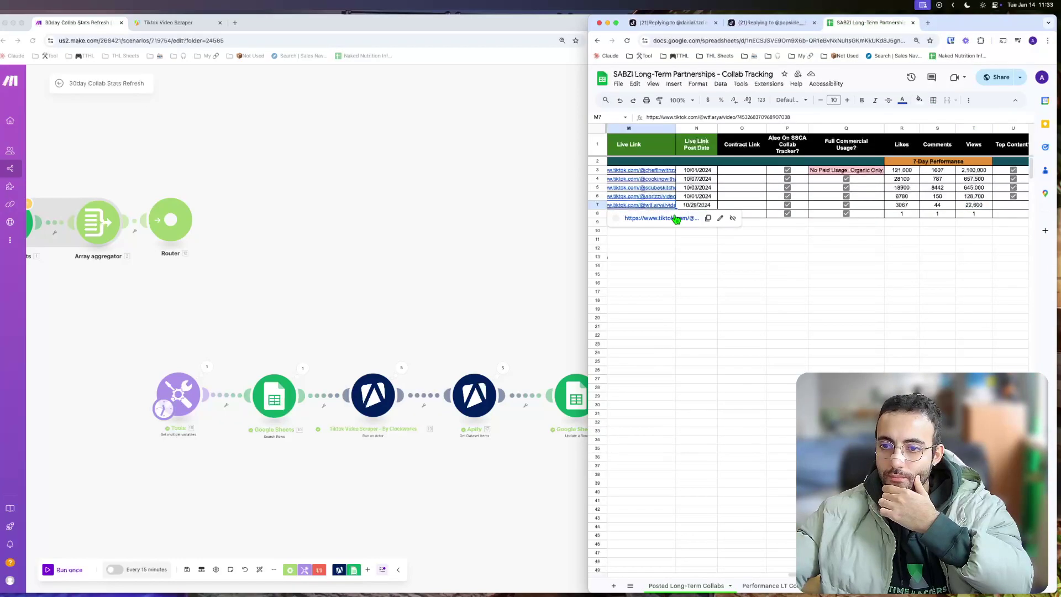
{"action": "left_click", "coordinate": [676, 218]}
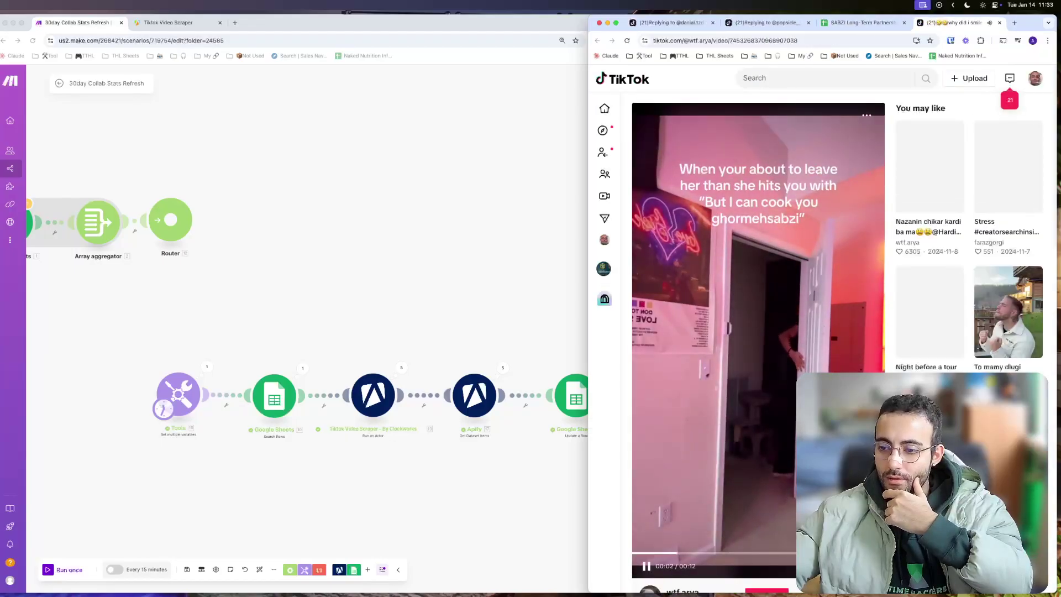
{"action": "left_click", "coordinate": [783, 392]}
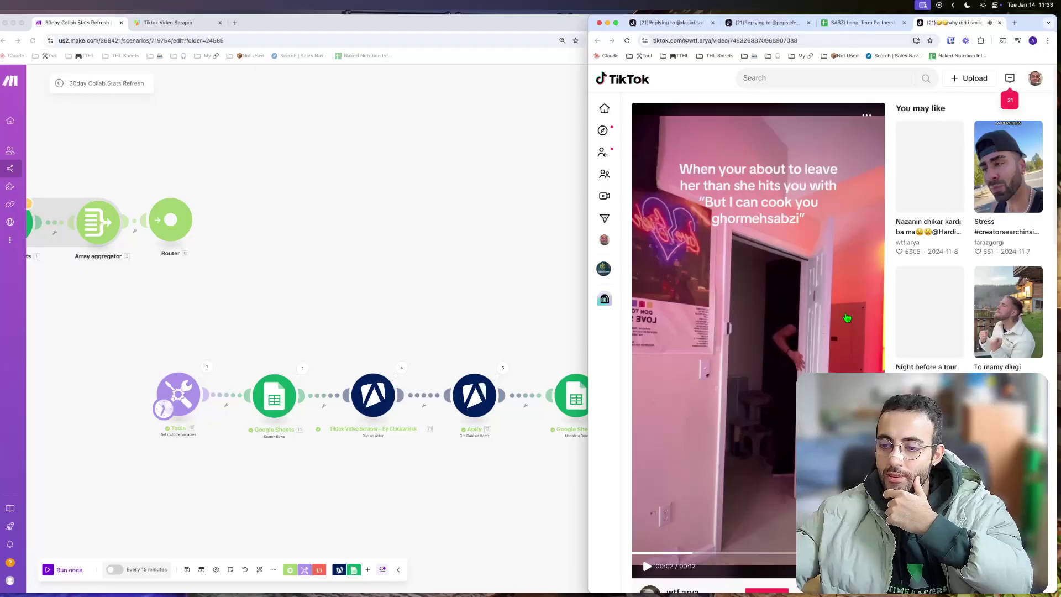
Return to the tracker and check the Likes and Comments recorded for the row 7 video.
{"action": "left_click", "coordinate": [863, 23]}
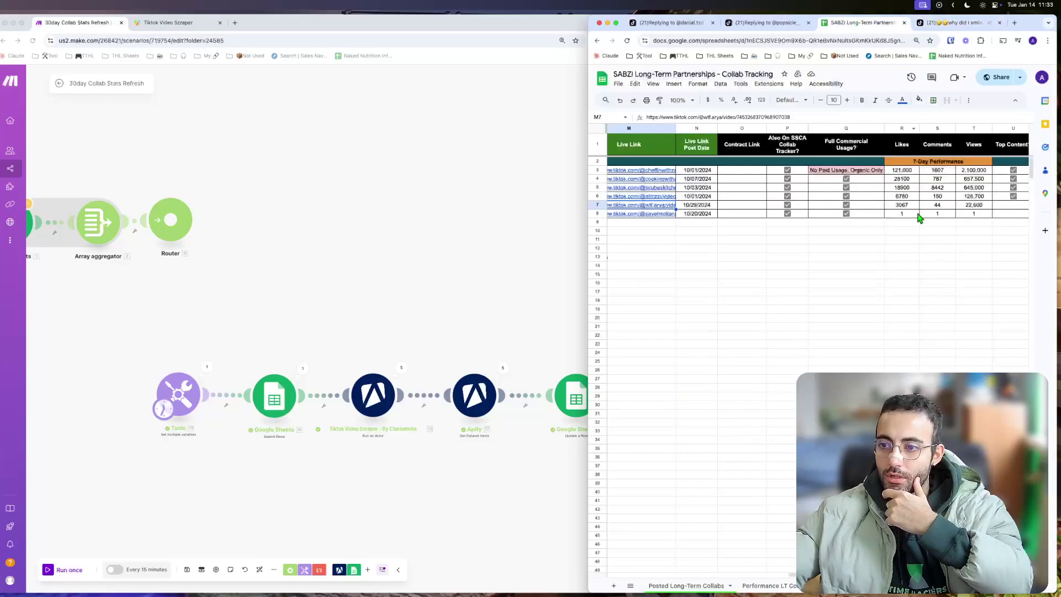
{"action": "left_click", "coordinate": [912, 205]}
{"action": "left_click", "coordinate": [942, 206]}
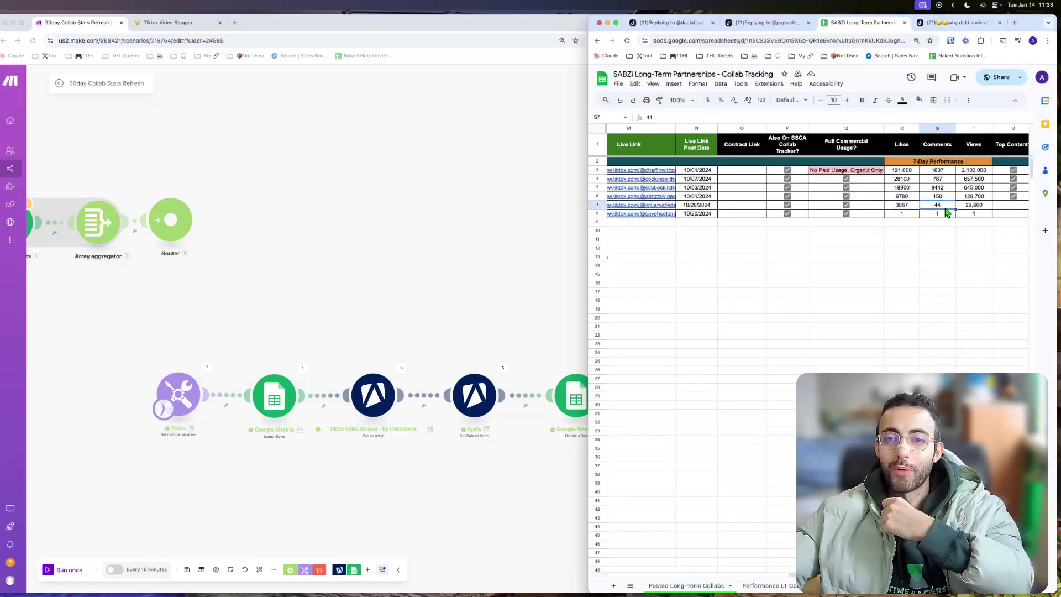